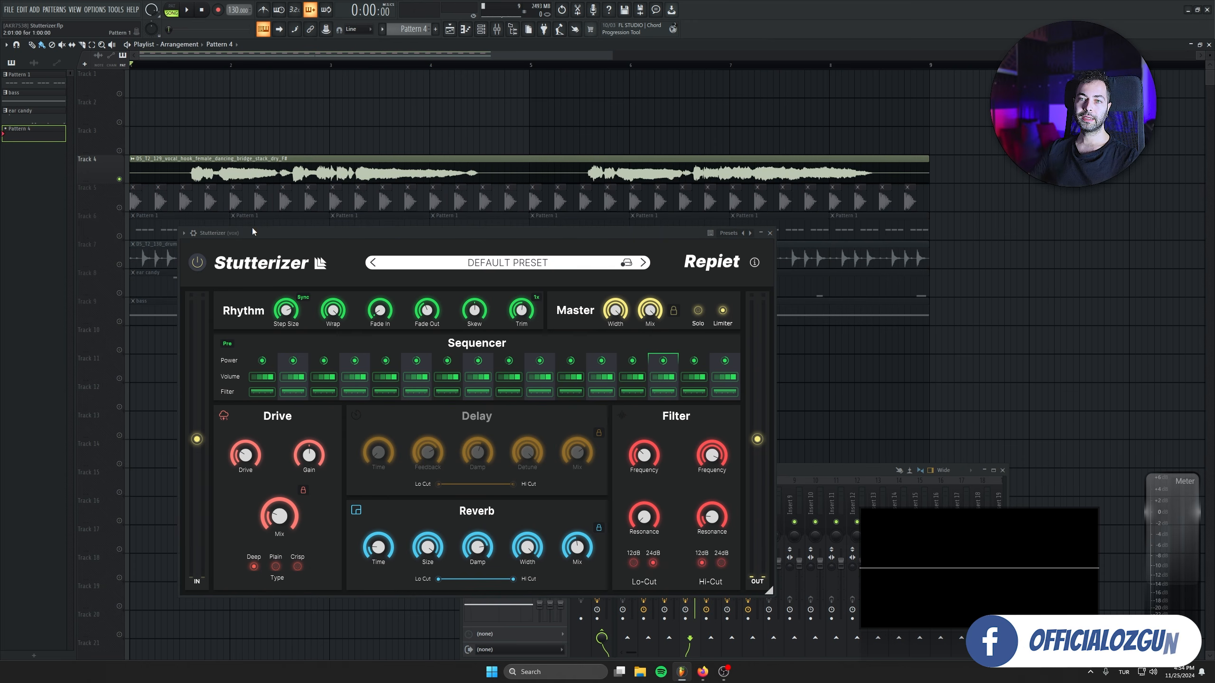
Unsolo the vocal on Track 4 so the whole arrangement plays, and mute the bass on Track 9.
left_click_drag(252, 232, 264, 294)
right_click(120, 208)
right_click(120, 208)
right_click(120, 208)
right_click(120, 207)
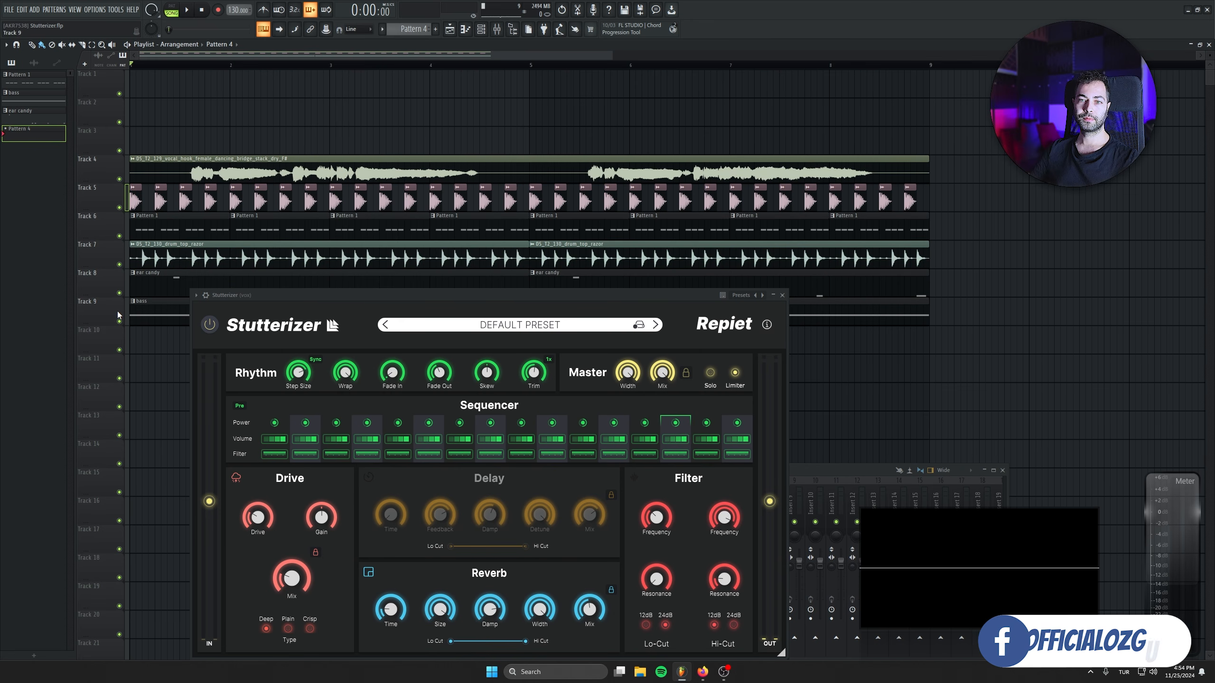
left_click(119, 321)
Show the Stutterizer wrapper settings and play the arrangement with the plugin bypassed, and again with it enabled for comparison.
left_click(206, 295)
key("space")
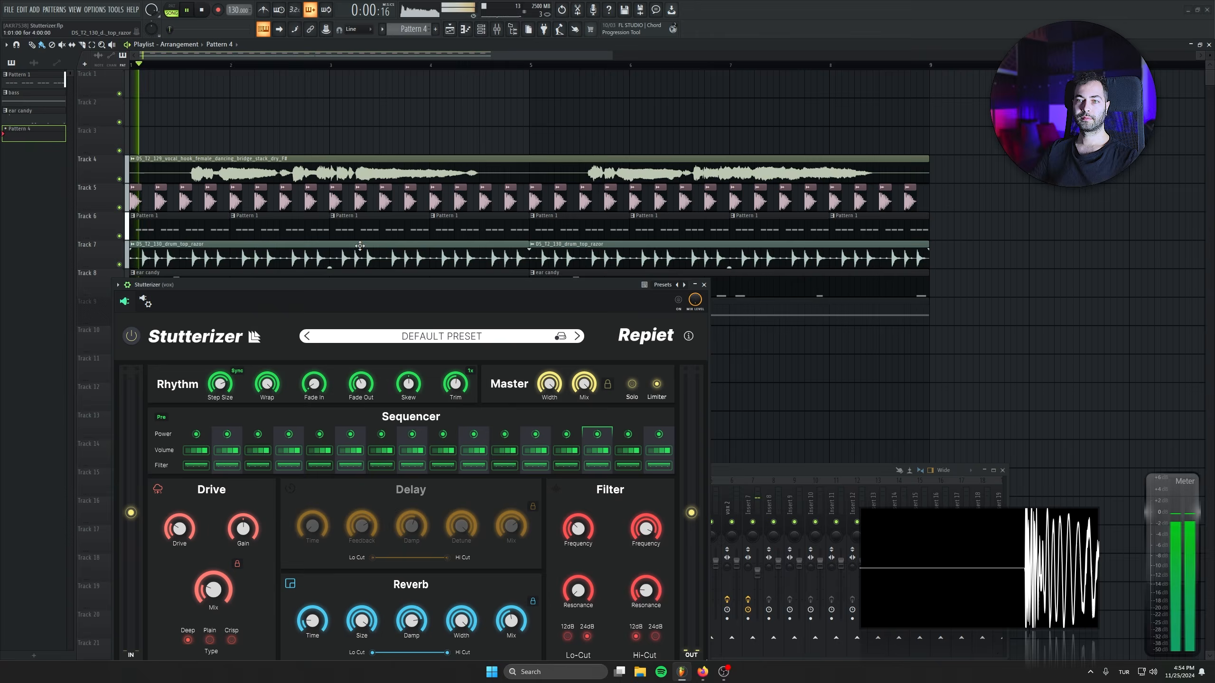
left_click_drag(353, 280, 423, 233)
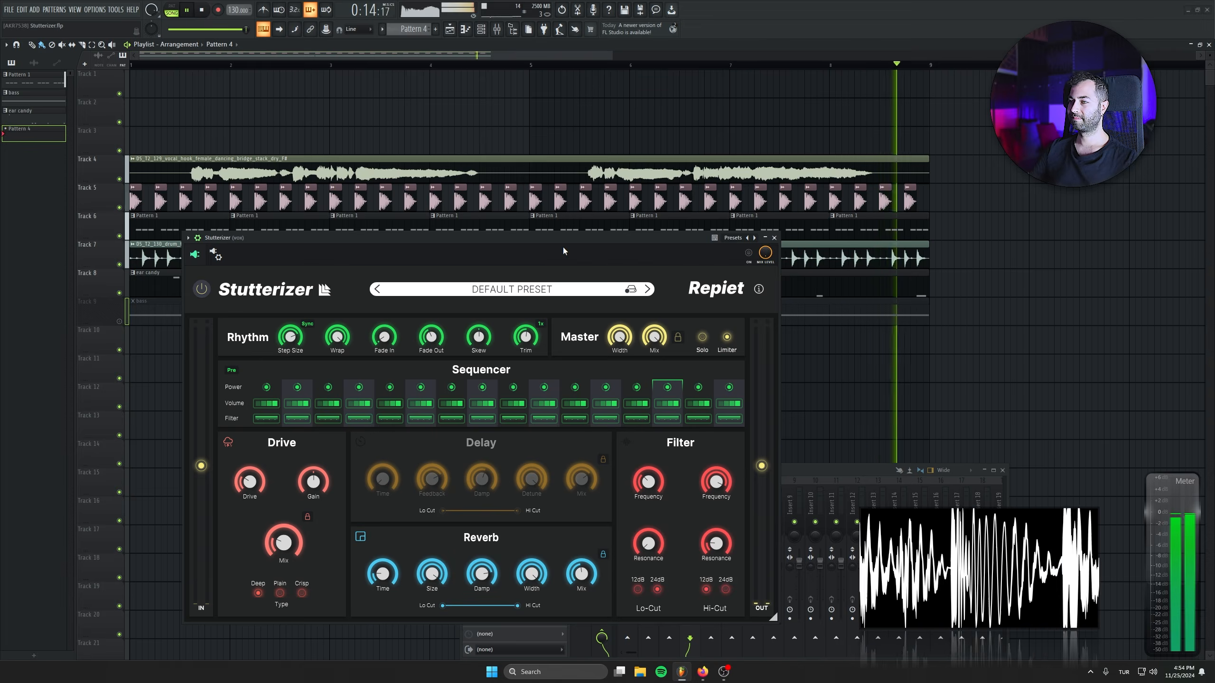
key("space")
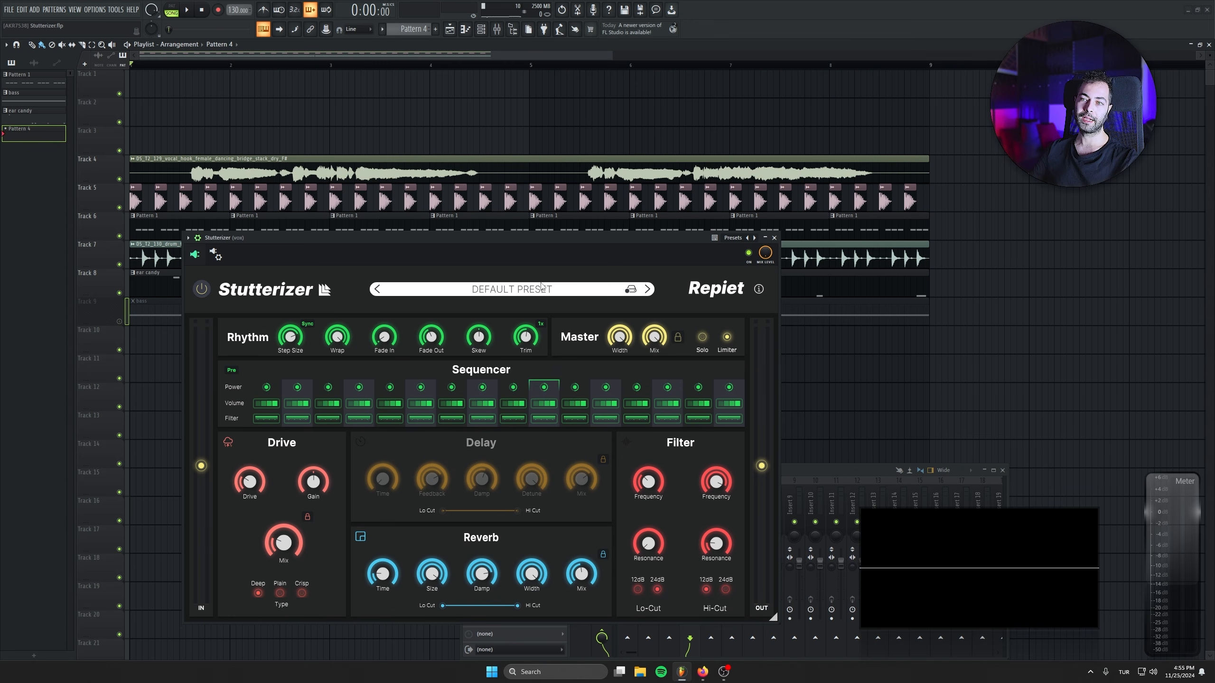
key("space")
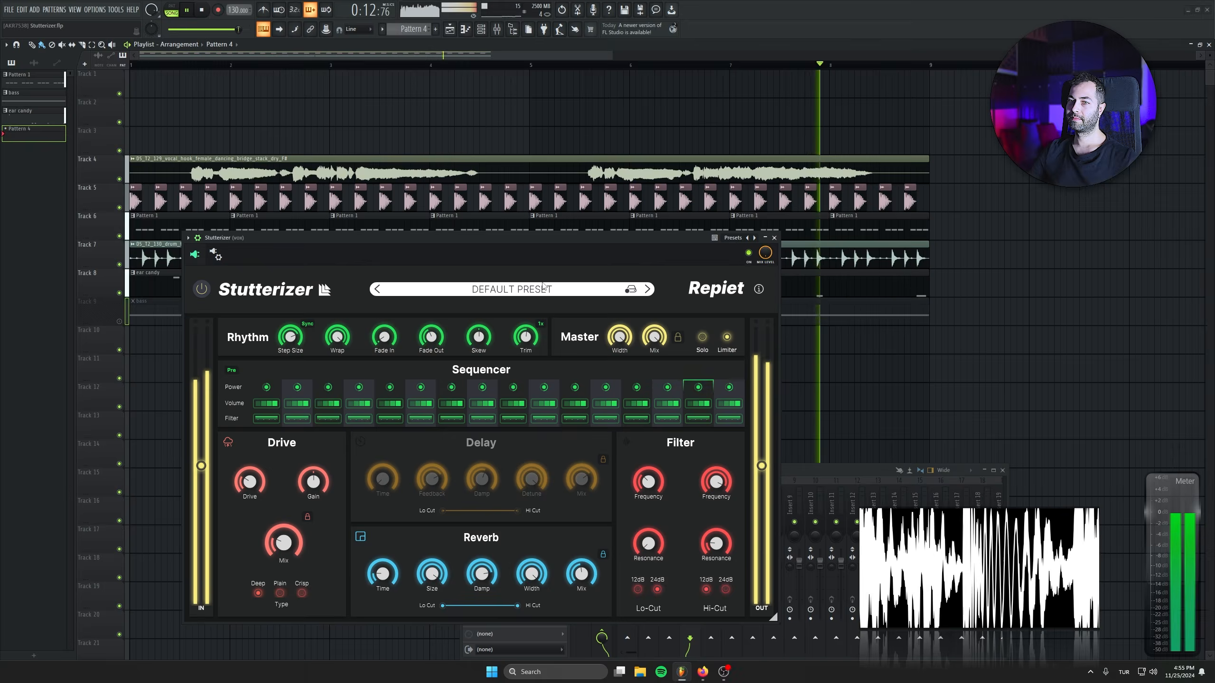
key("space")
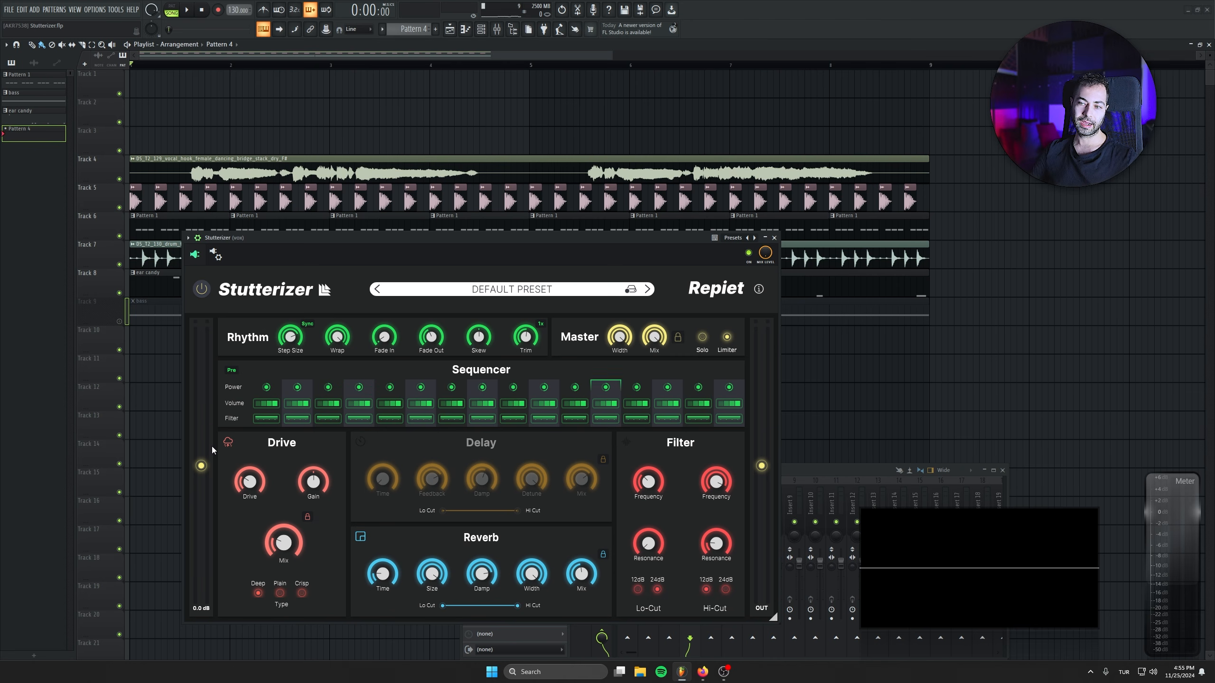
Turn on Stutterizer's Delay section, and solo the vocal on Track 4 to hear it with the effects.
left_click(360, 441)
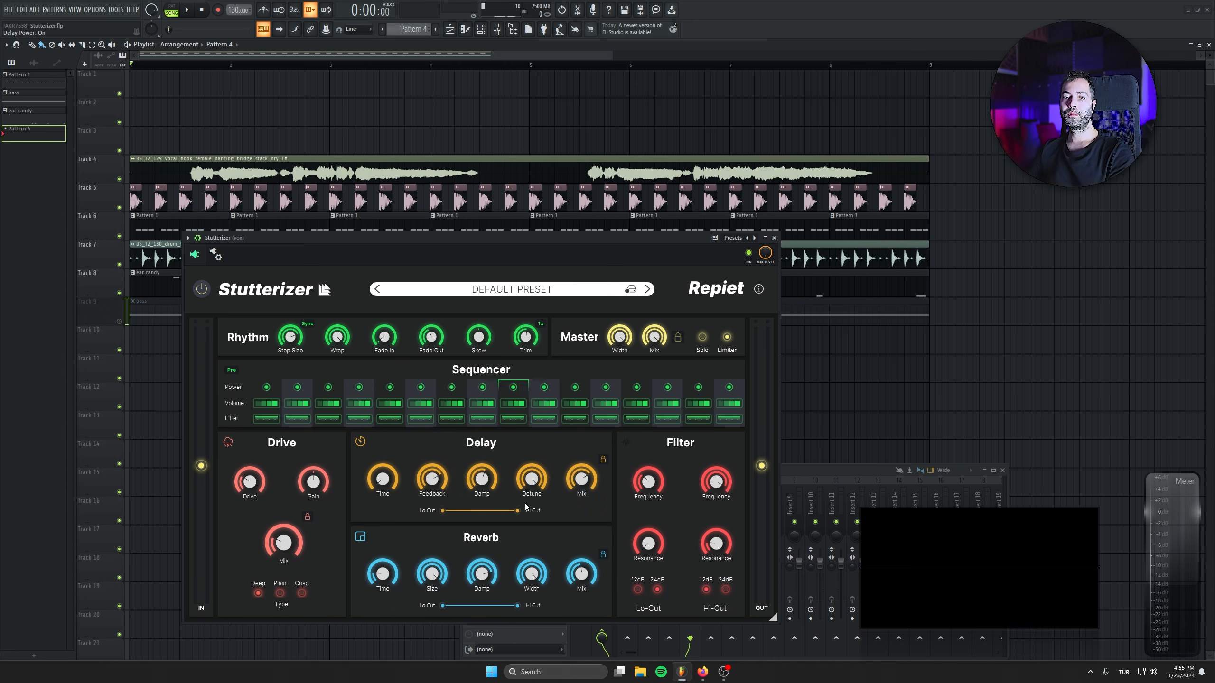
right_click(119, 180)
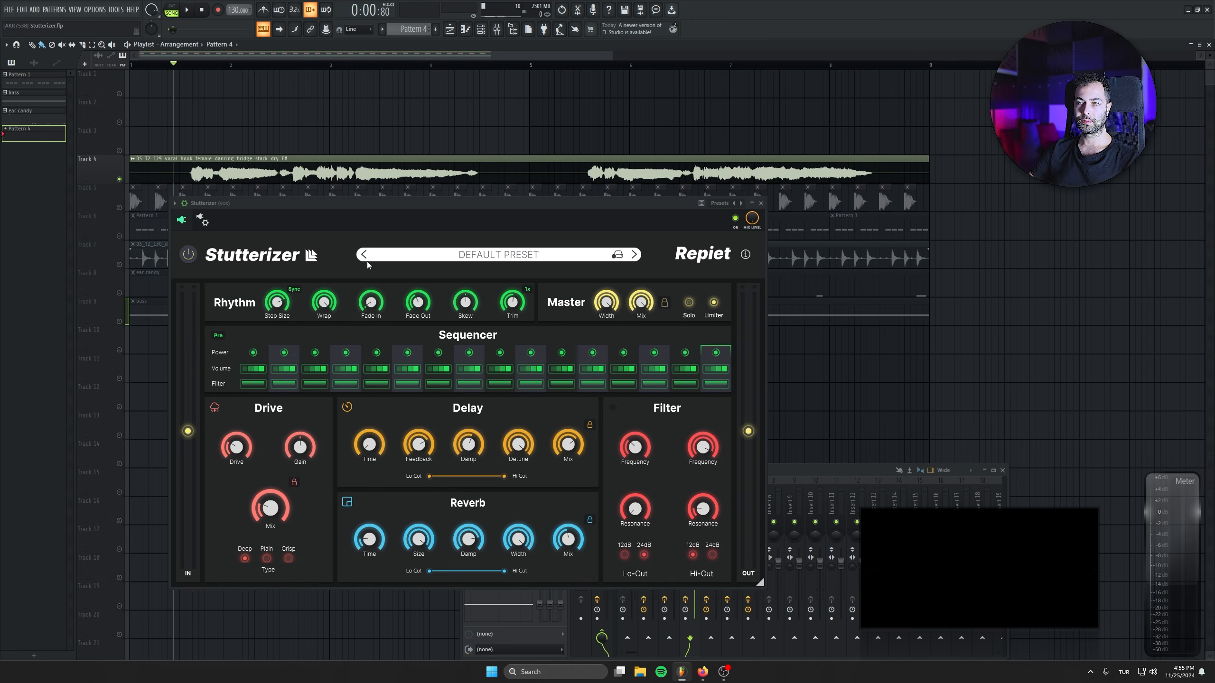
key("space")
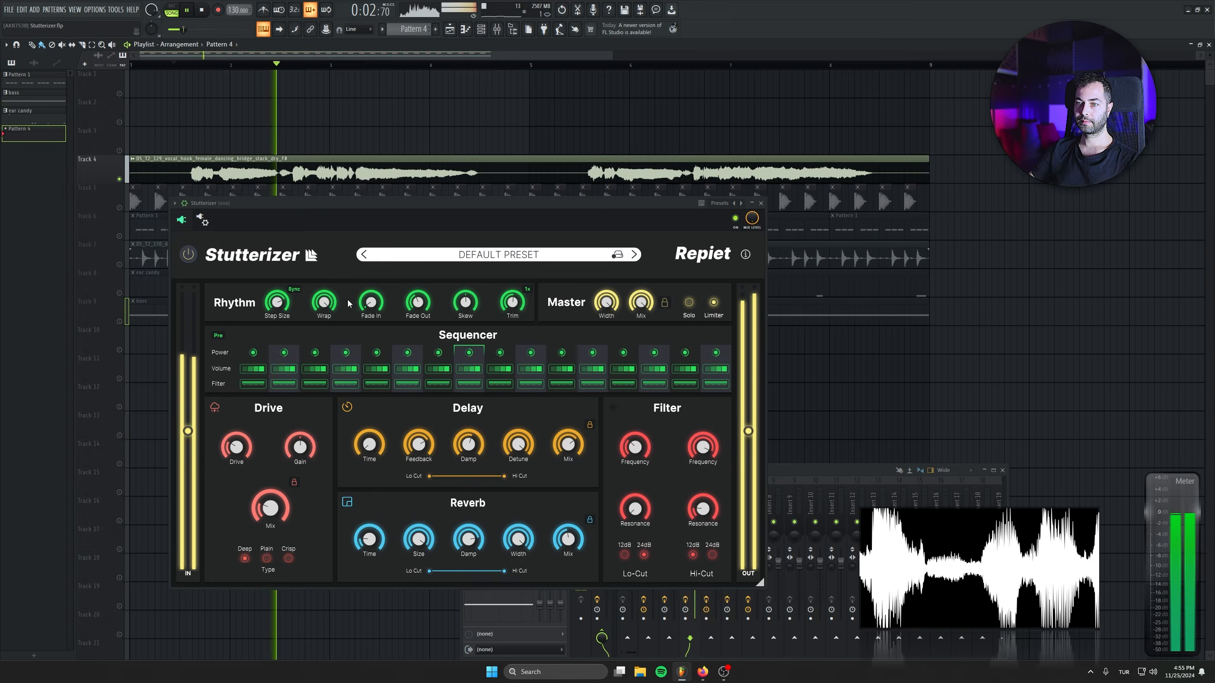
key("space")
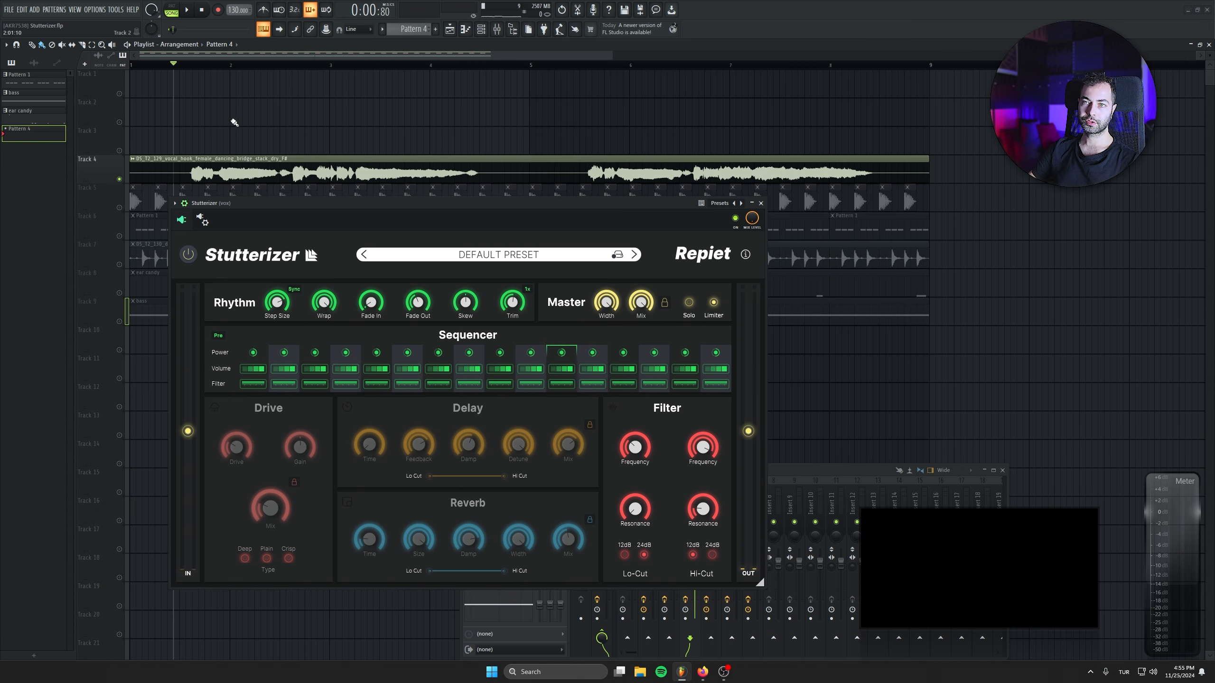
Play the soloed vocal and look through Stutterizer's Factory preset list, keeping Default Preset.
key("space")
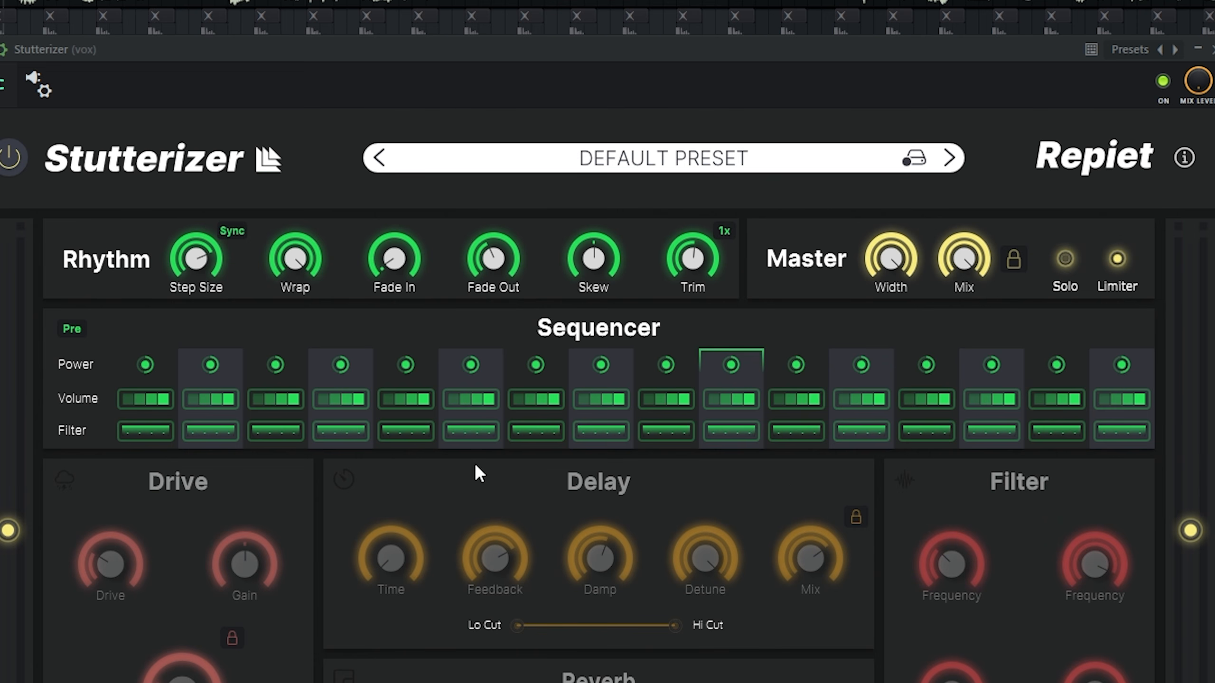
left_click(572, 168)
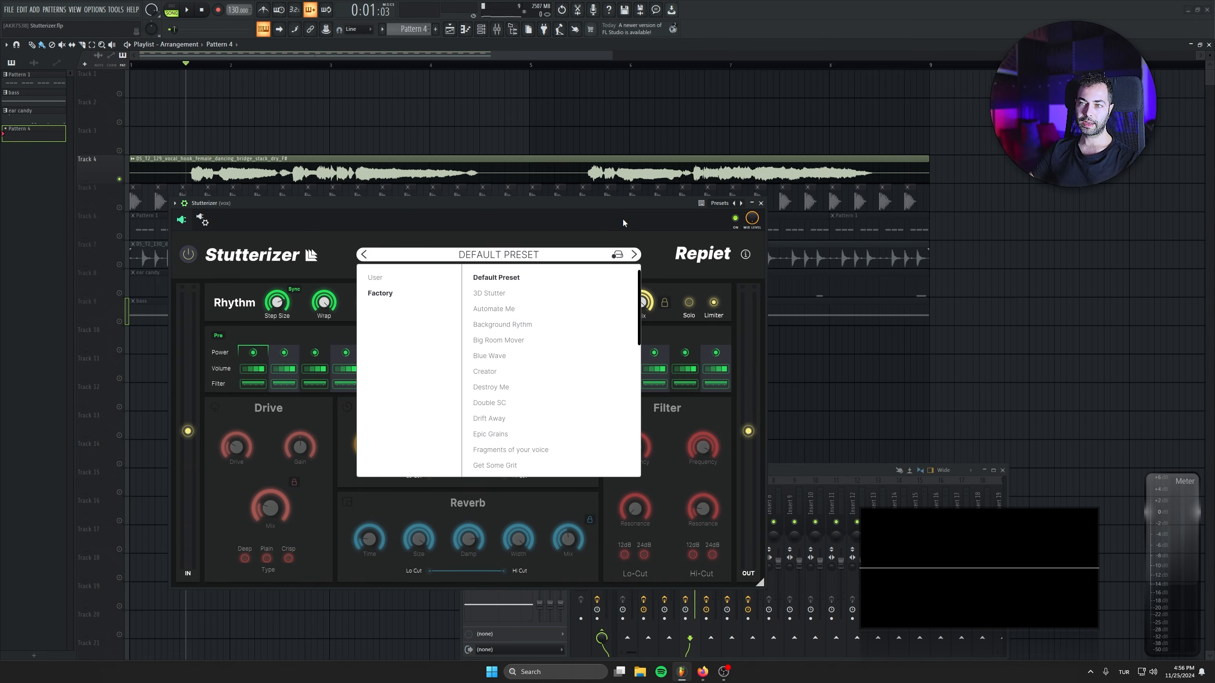
left_click(623, 242)
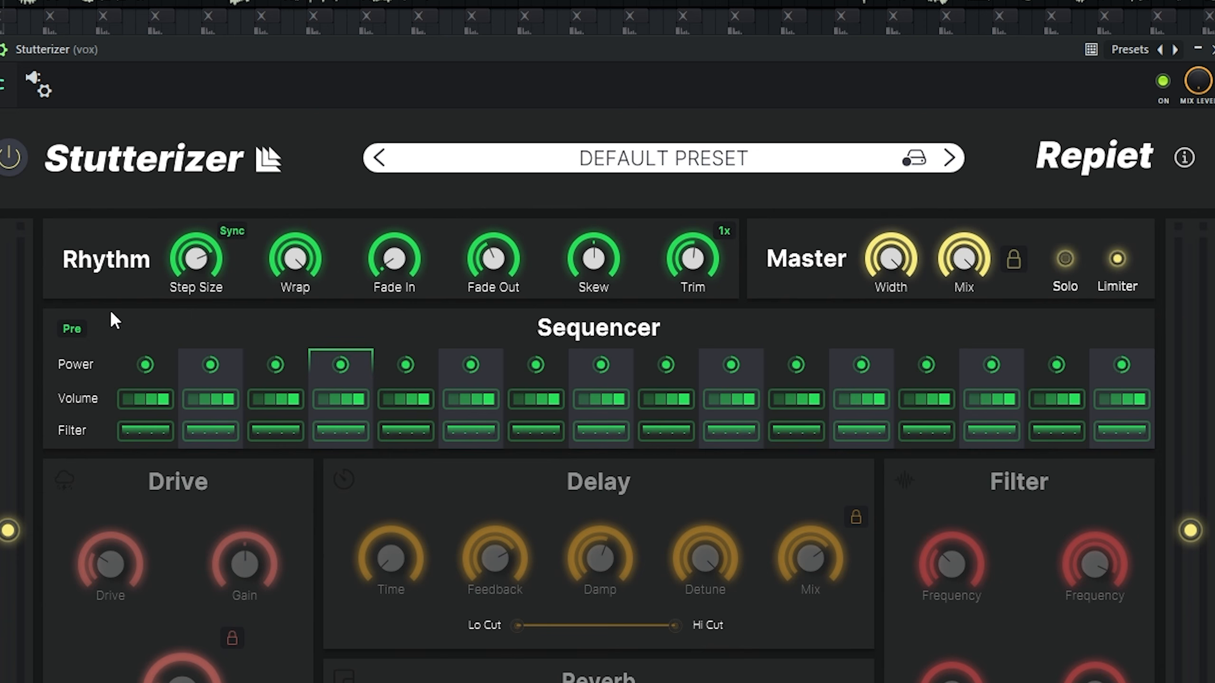
Play the vocal while varying the synced Step Size through 1/32, and try it in Hz with Sync off.
mouse_move(199, 270)
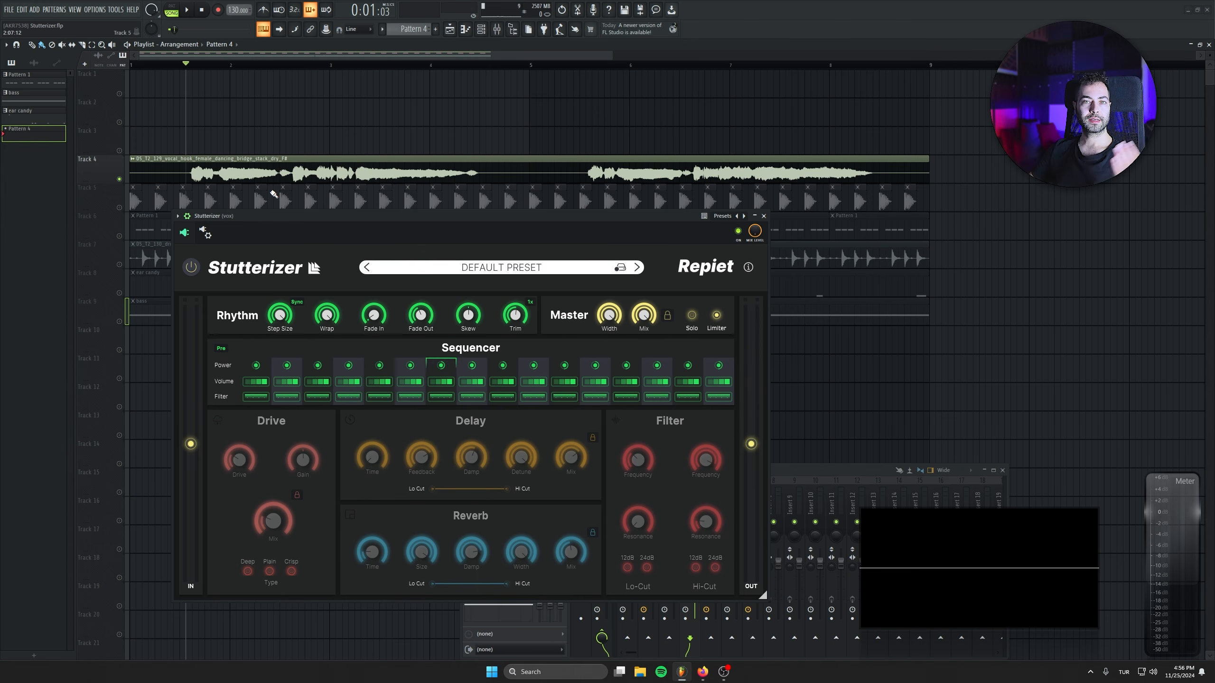
mouse_move(276, 320)
key("space")
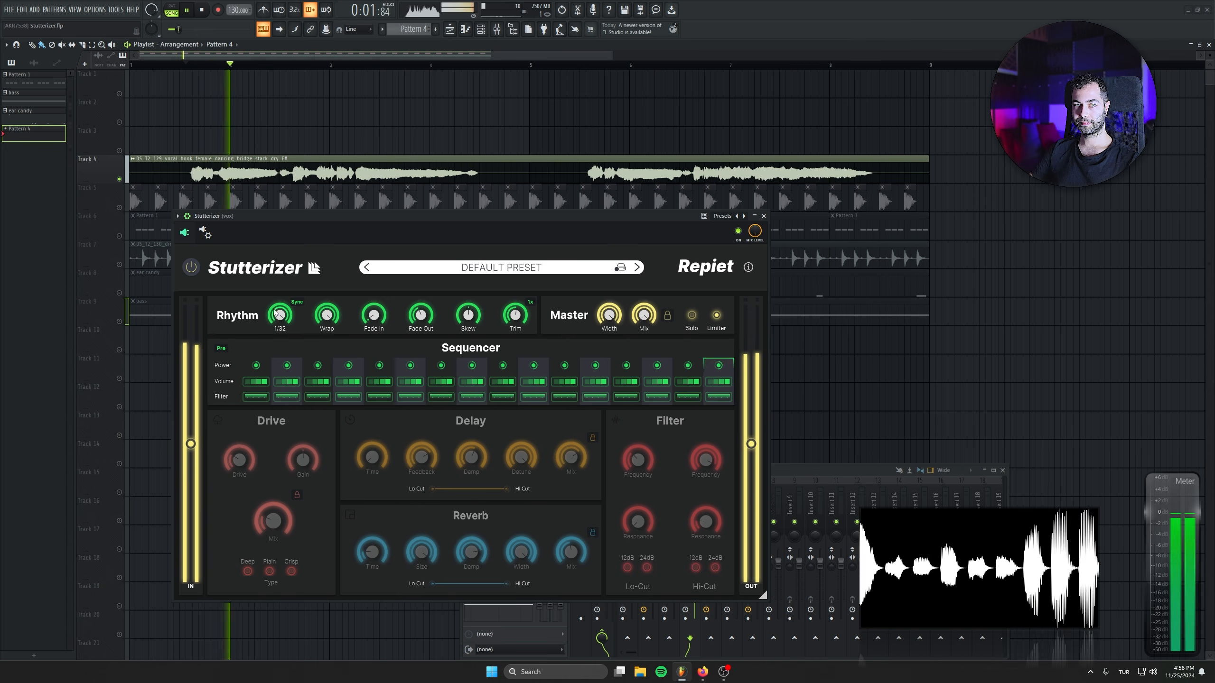
left_click_drag(275, 317, 272, 401)
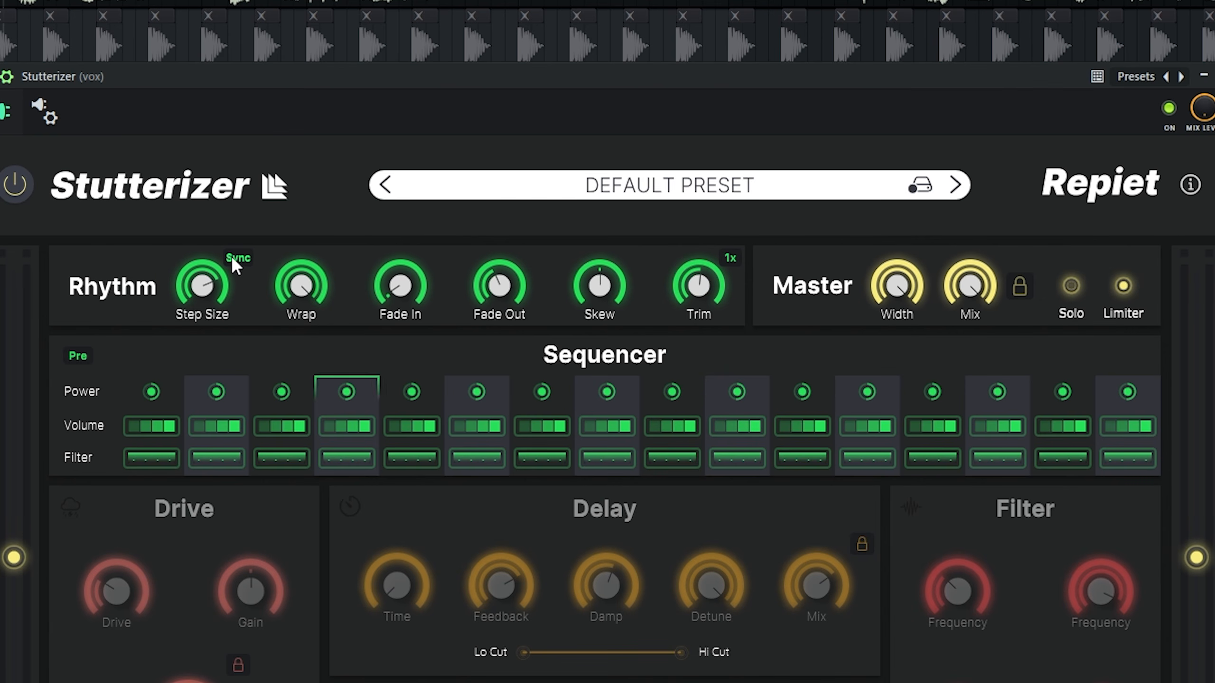
left_click(231, 255)
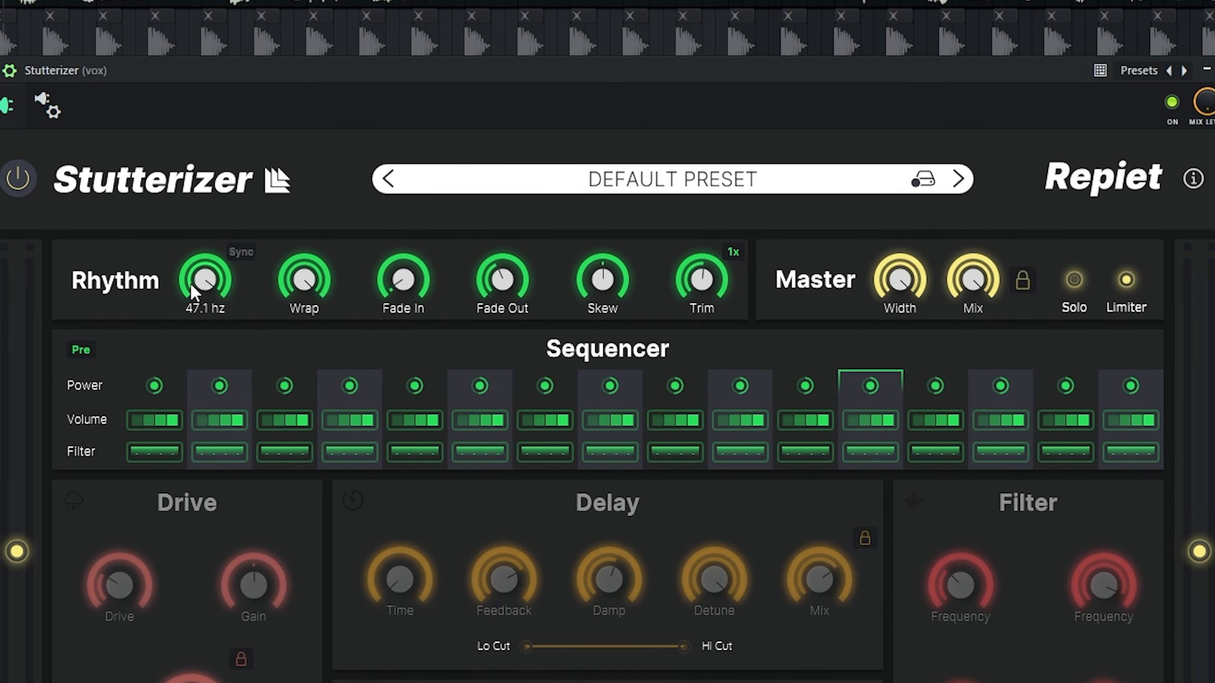
left_click_drag(190, 282, 181, 454)
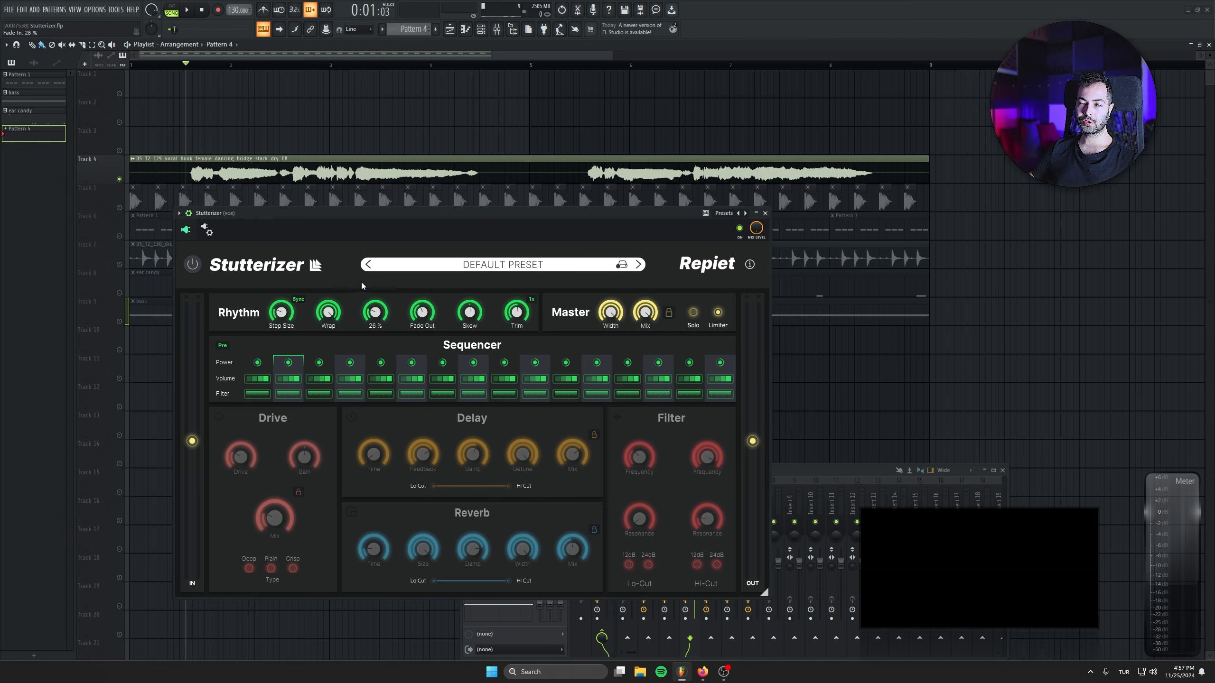
Set Fade In to 47 % and loop bar 3 of the vocal for playback.
left_click_drag(375, 312, 374, 287)
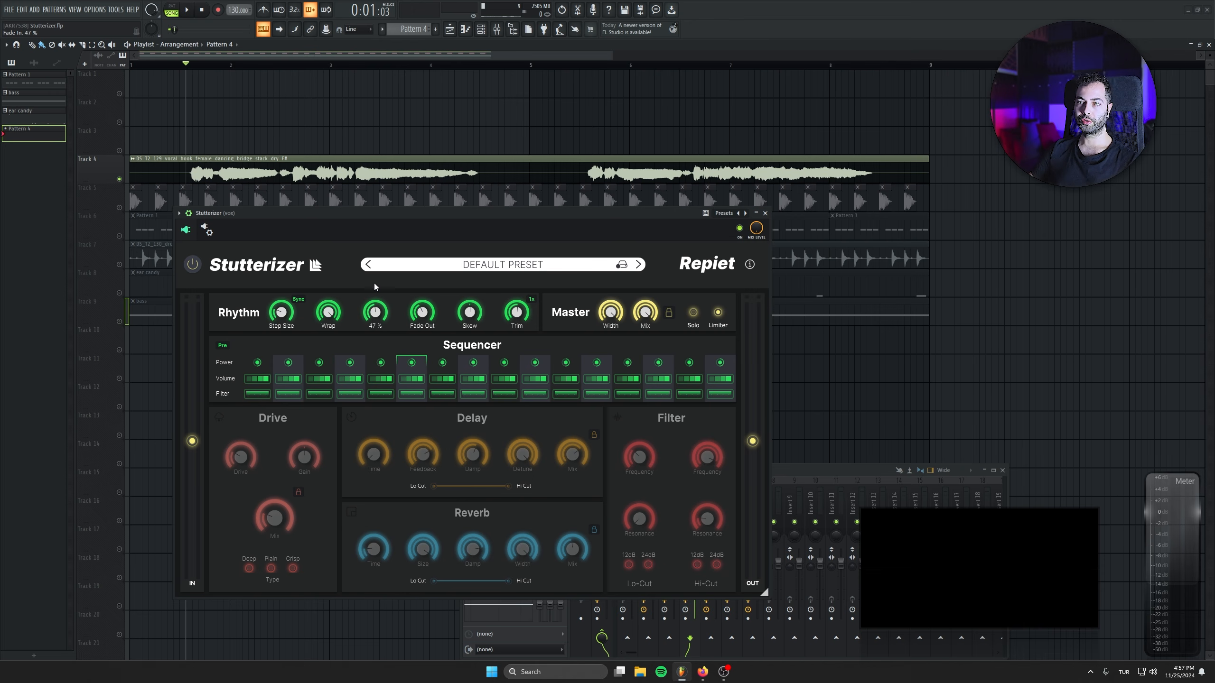
left_click_drag(362, 66, 458, 64)
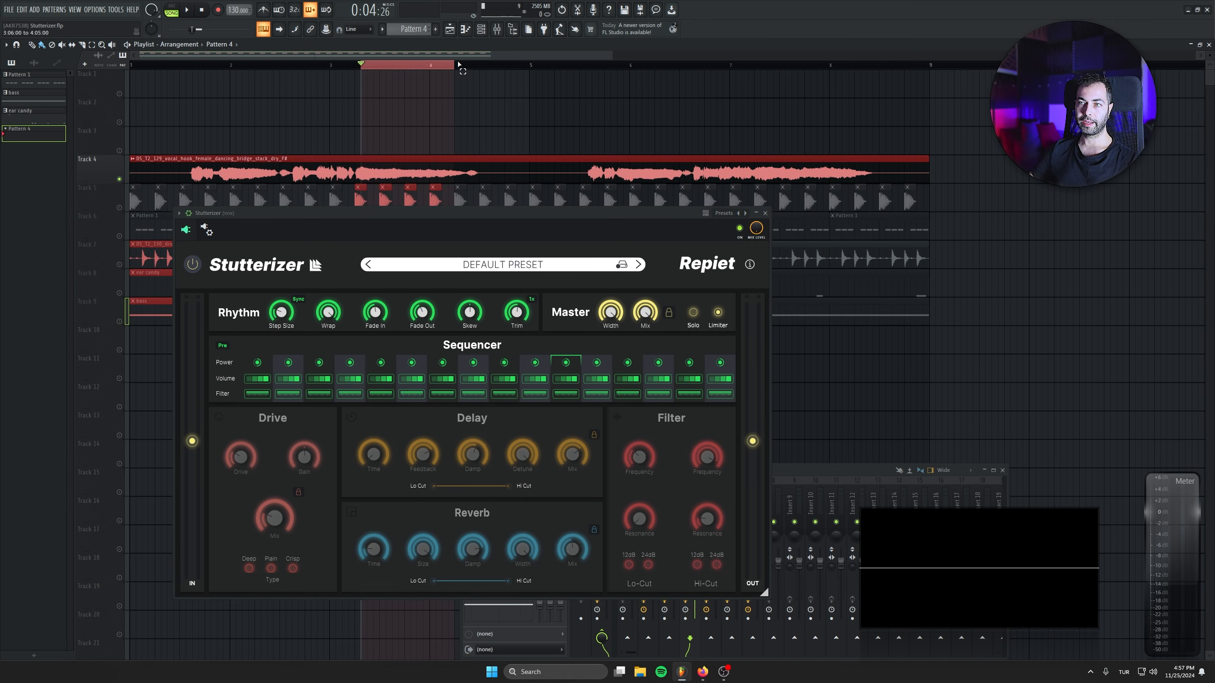
left_click(336, 64)
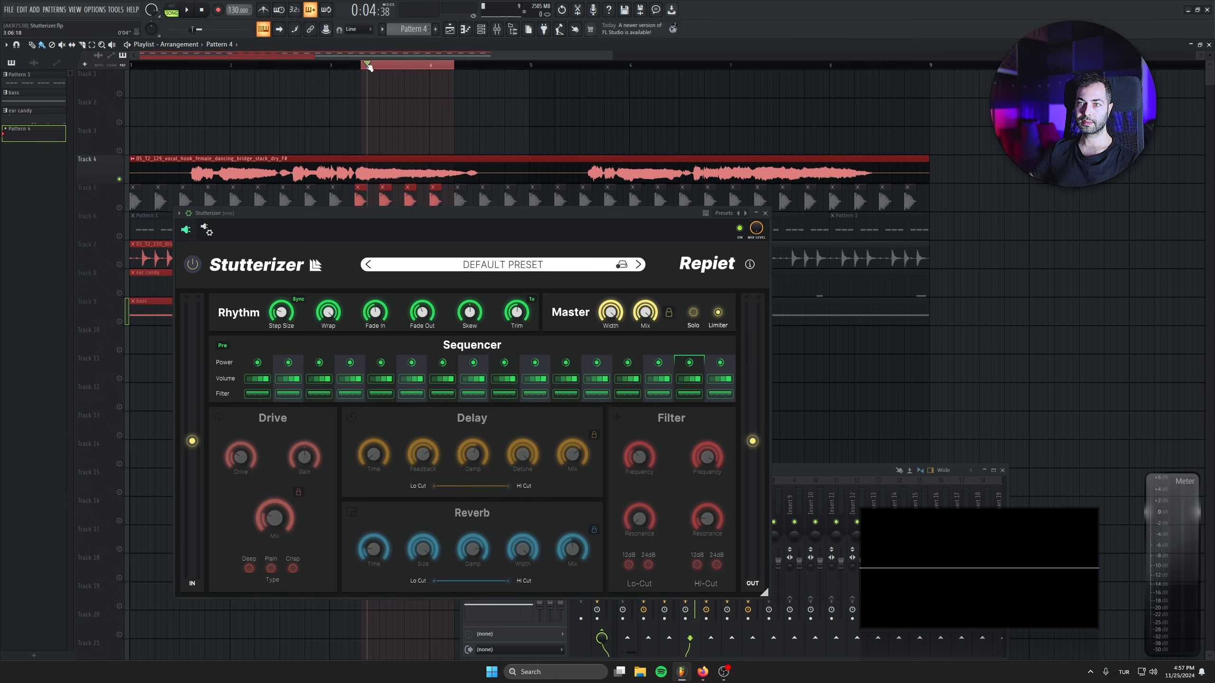
left_click_drag(326, 63, 429, 65)
key("space")
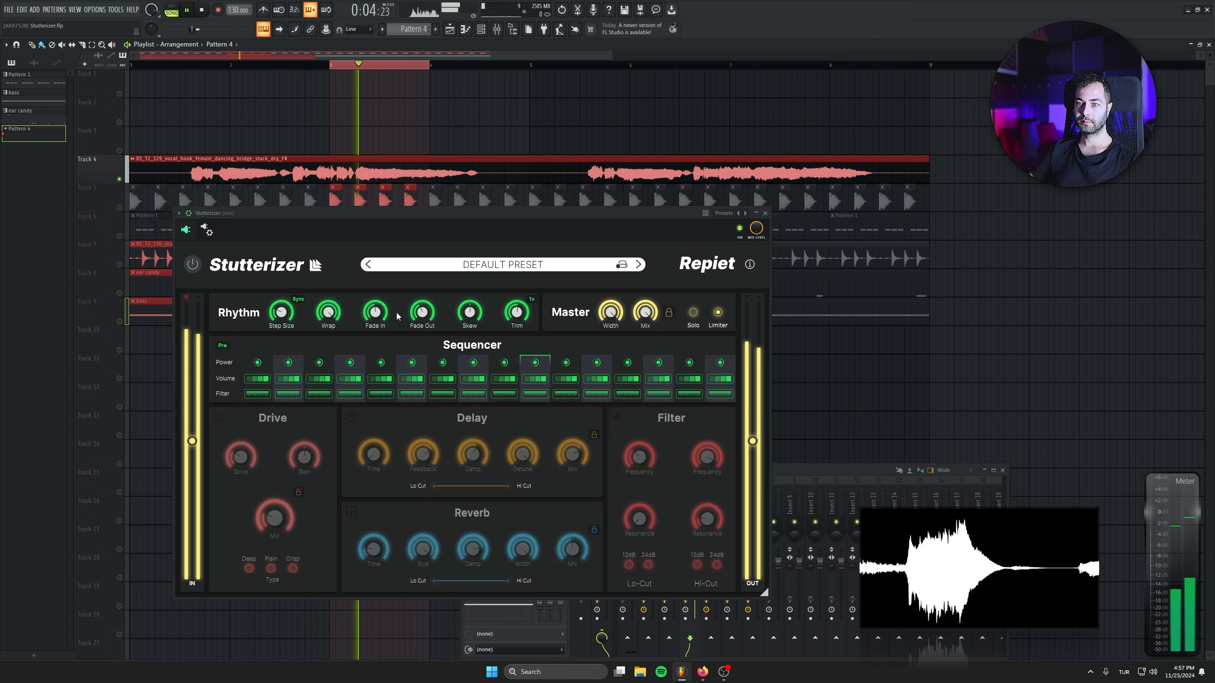
Audition Fade In at 100 % and 0 % while varying Step Size through 1/4, and raise Fade In to around mid-range.
left_click_drag(375, 312, 365, 238)
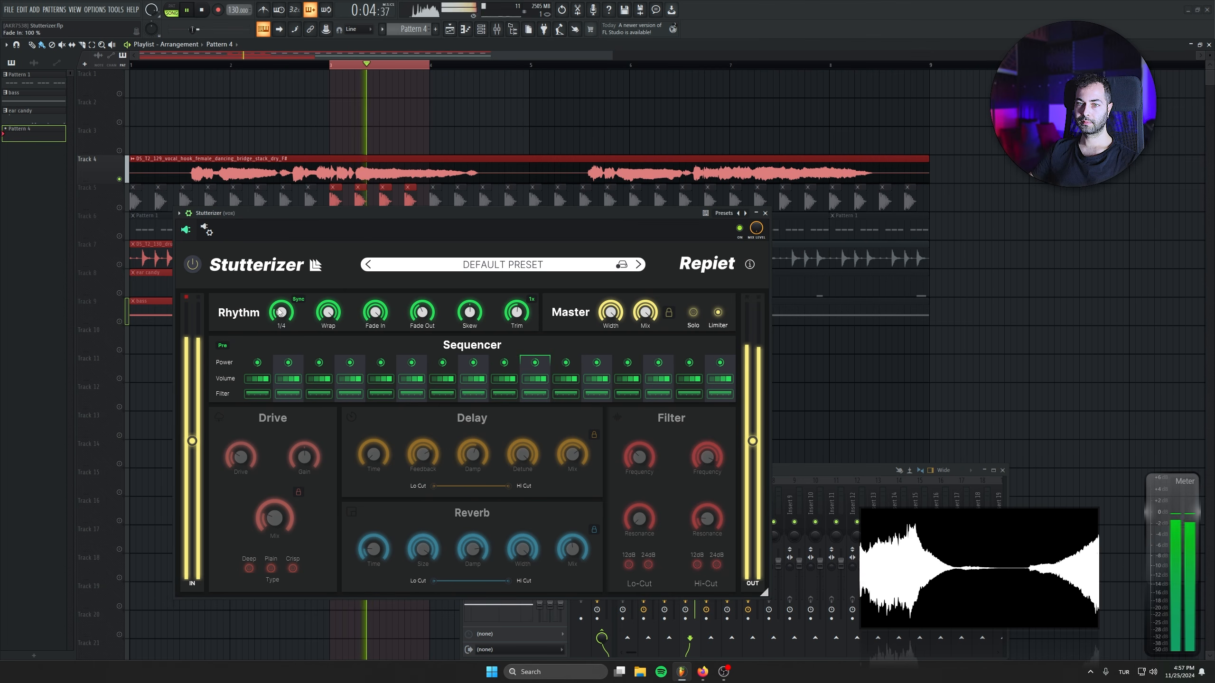
left_click_drag(281, 311, 281, 268)
left_click_drag(375, 312, 373, 392)
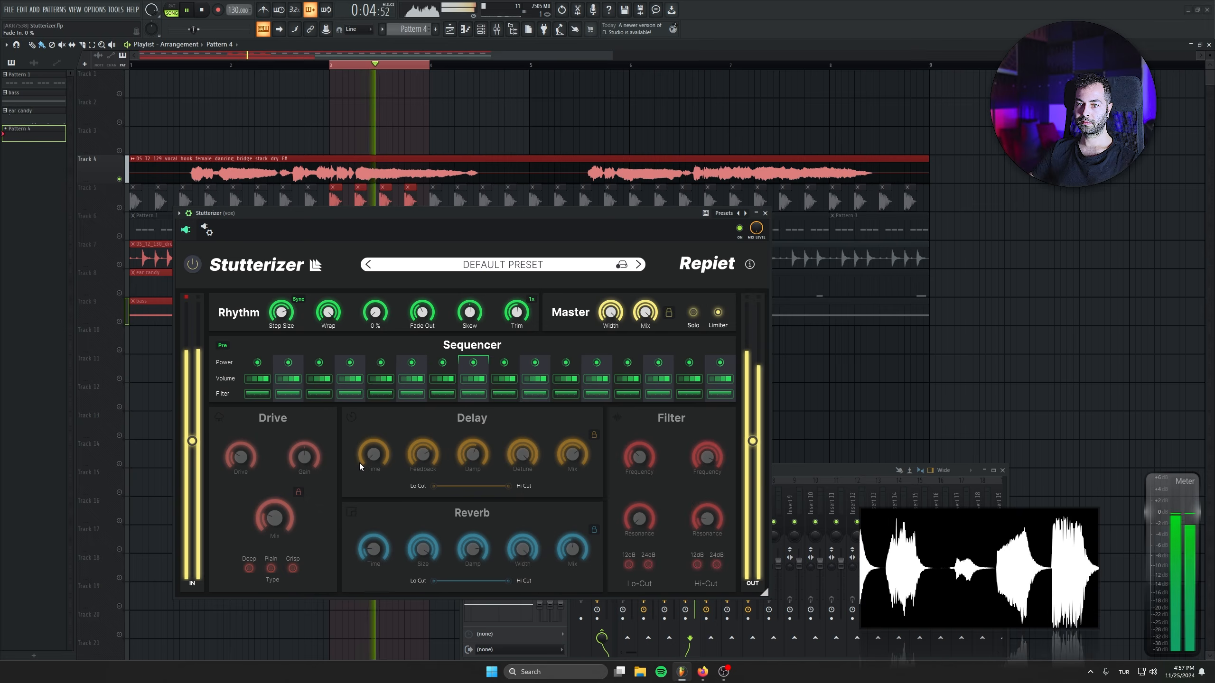
key("space")
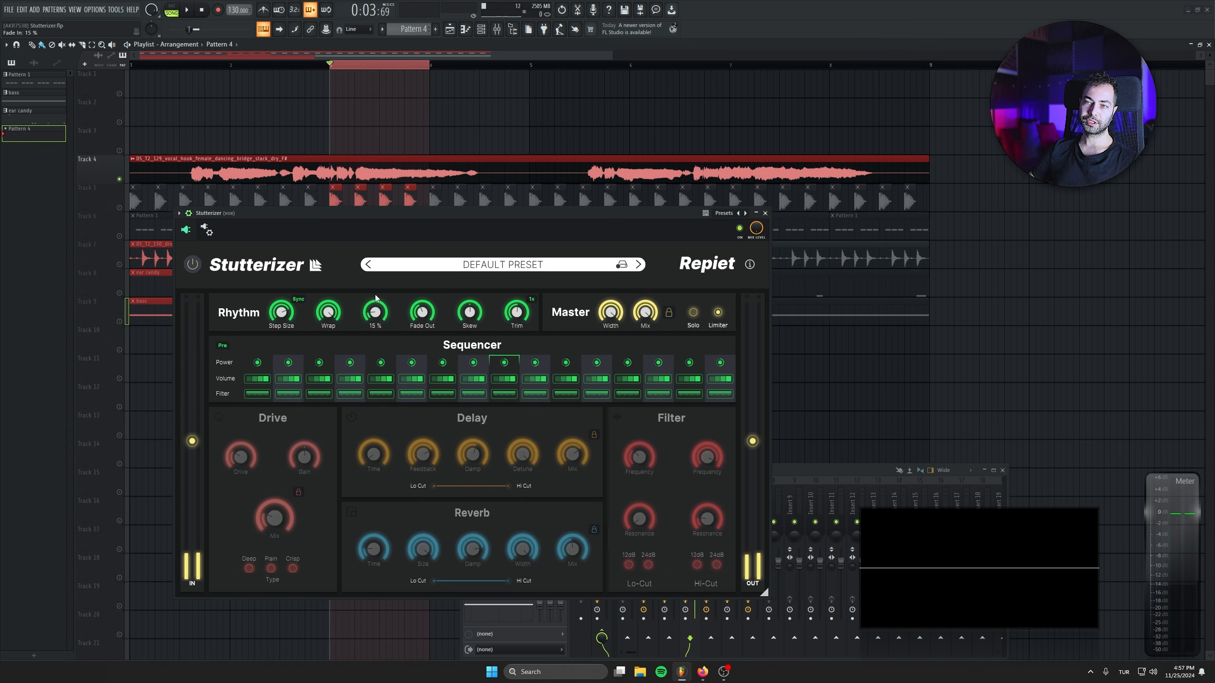
left_click_drag(375, 294, 365, 248)
scroll(375, 316, "up", 2)
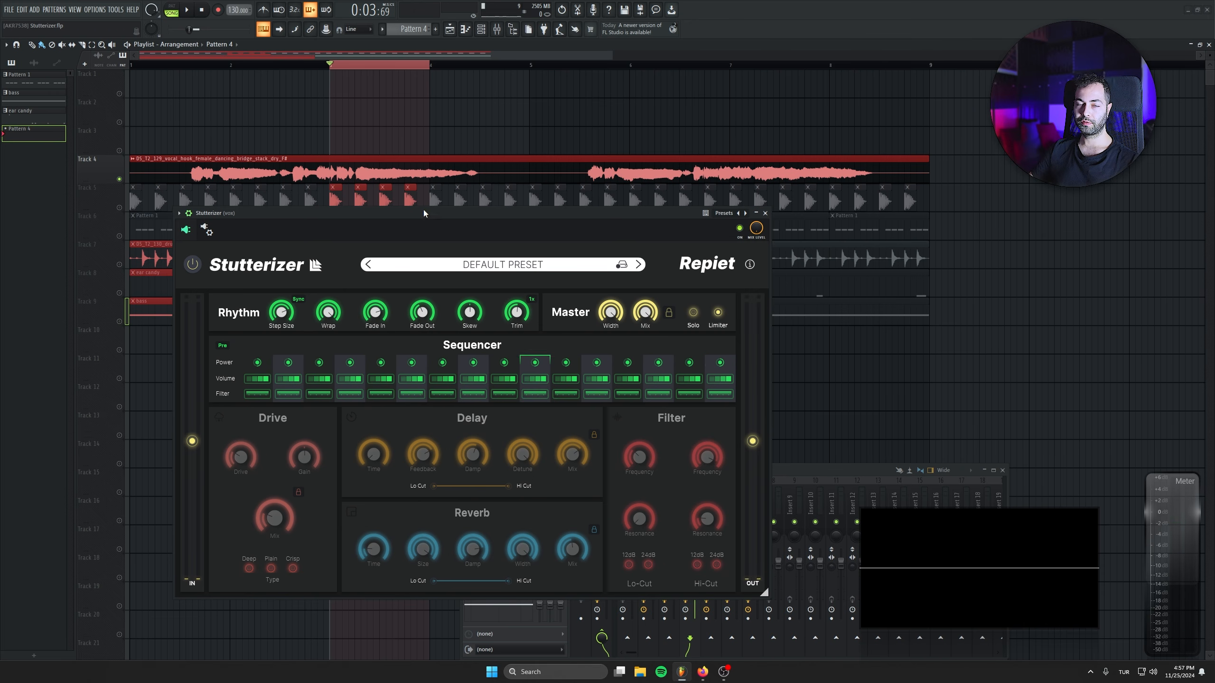
Audition the looped vocal with Fade Out raised through 41 % to 100 % and with Fade In at 0 %.
key("space")
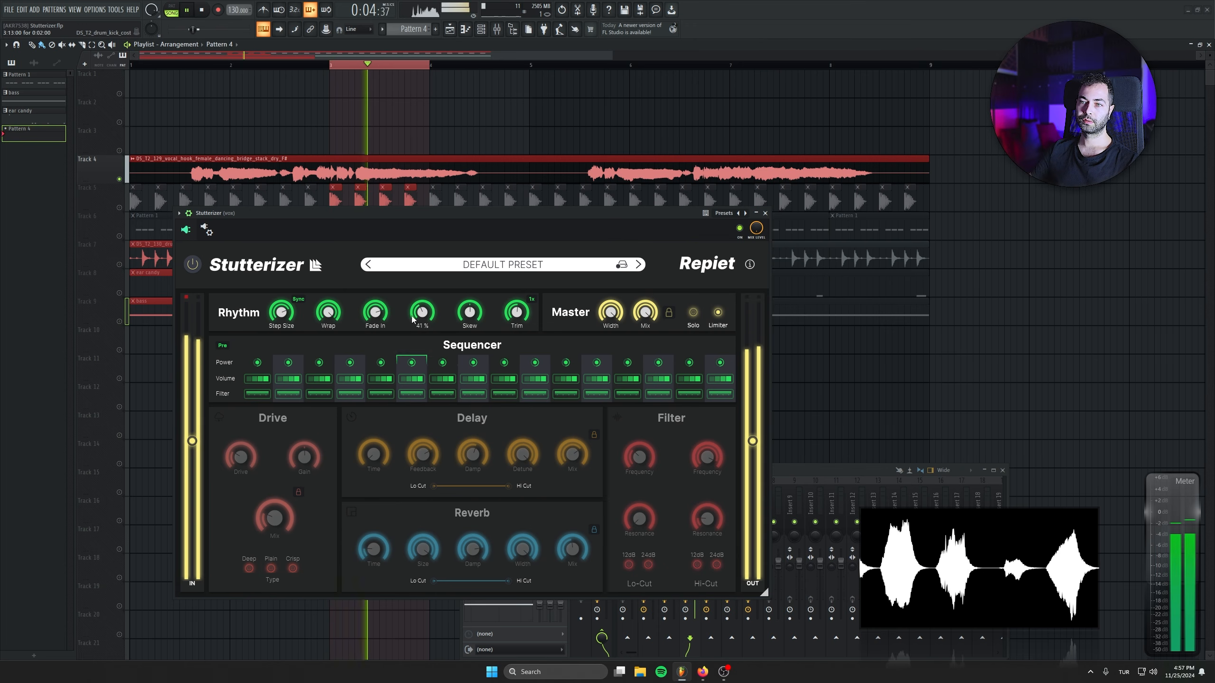
scroll(422, 313, "down", 3)
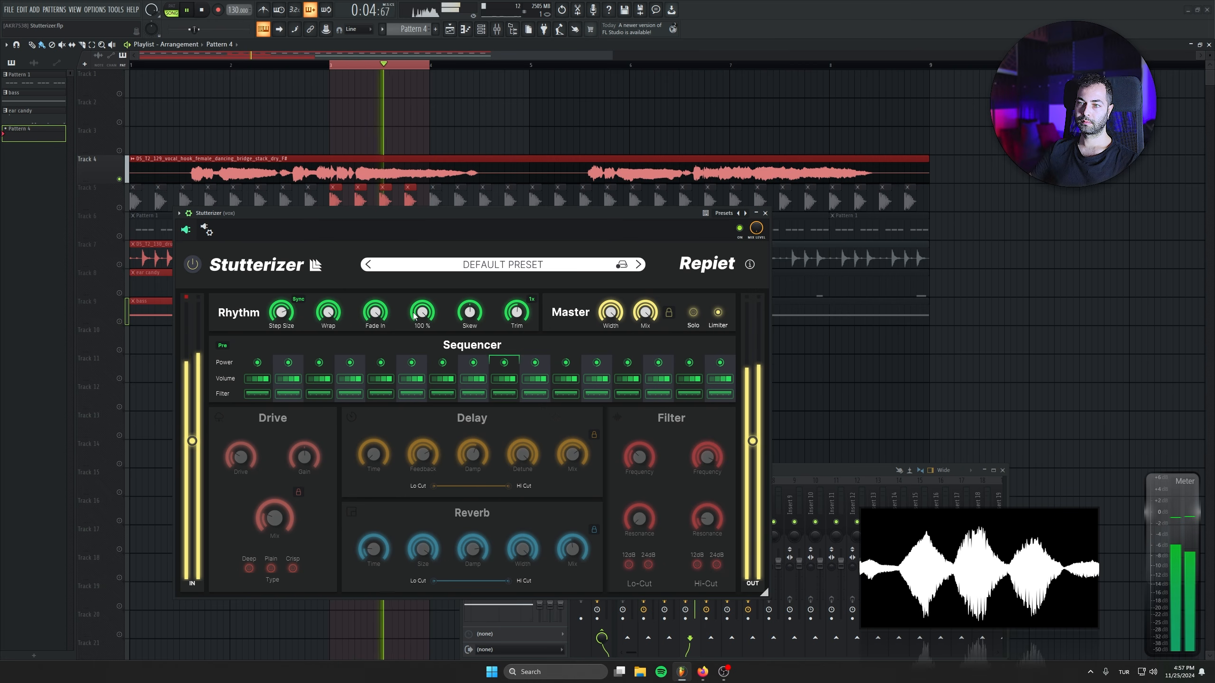
key("space")
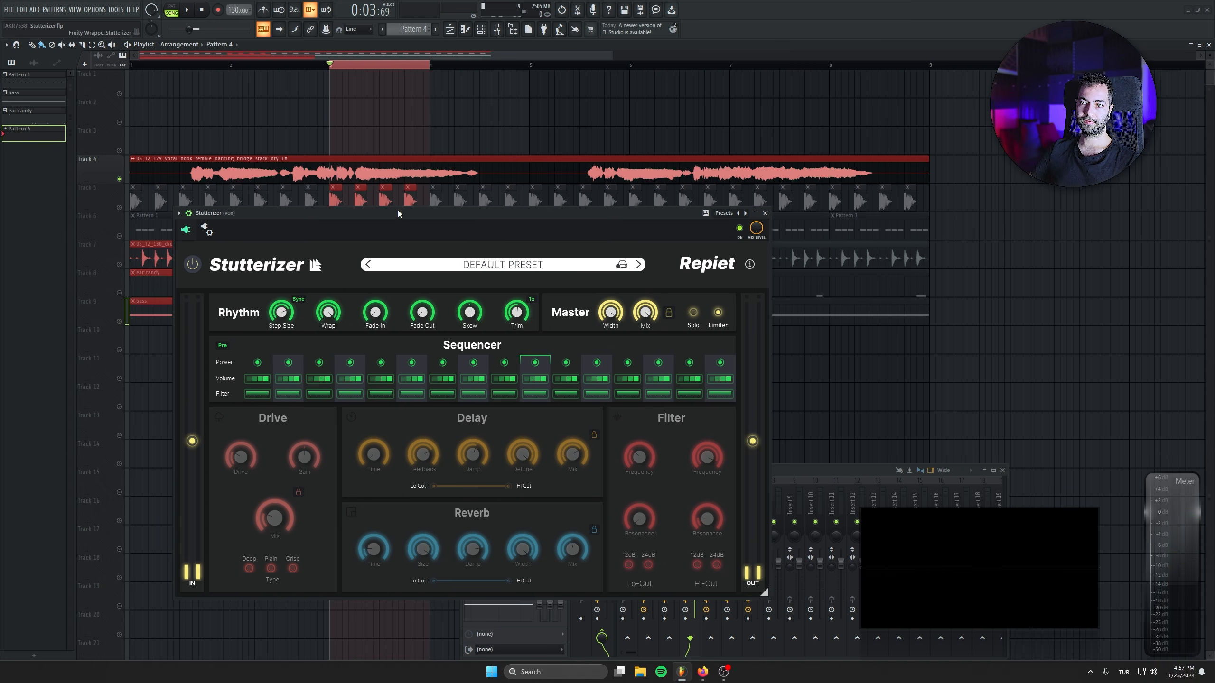
key("space")
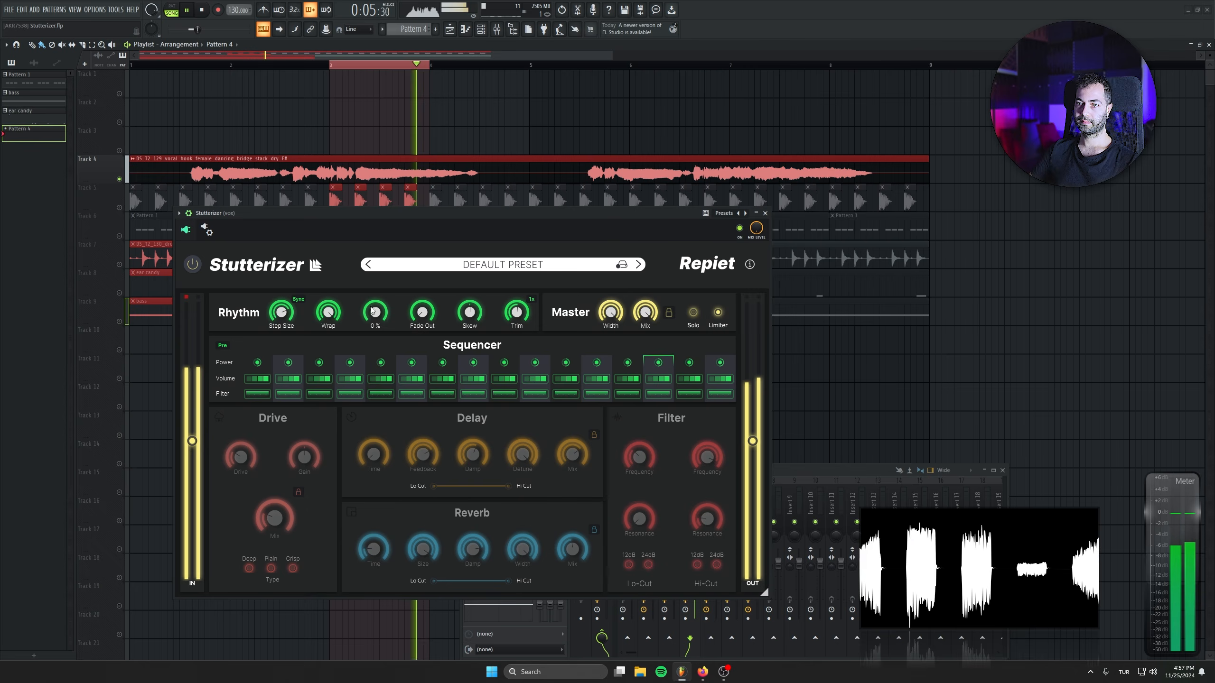
key("space")
key("space")
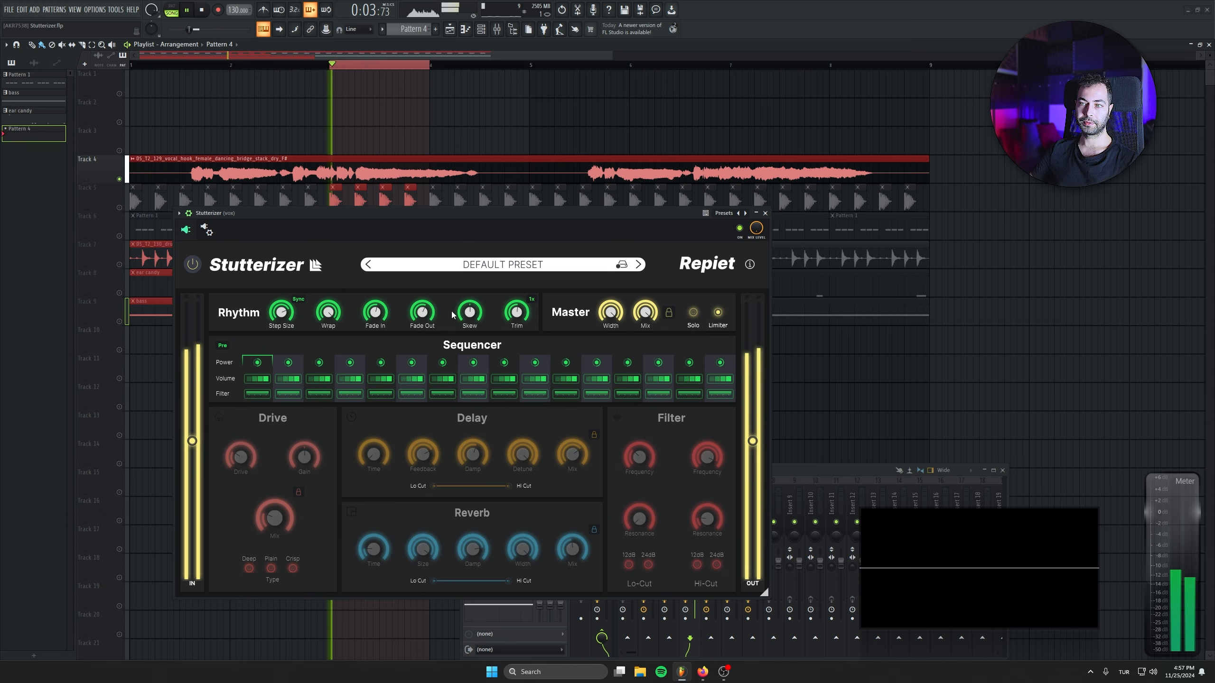
Sweep Skew on the looped vocal, including down to -86 %, and return it to around its centre.
left_click_drag(467, 240, 446, 358)
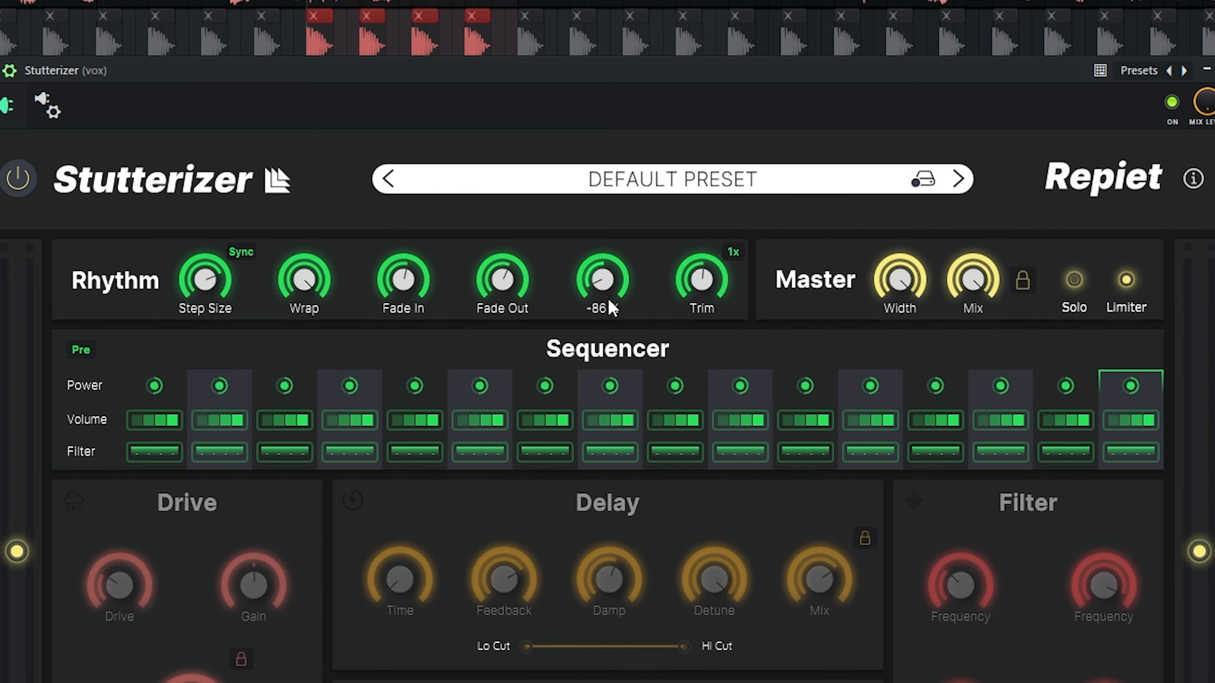
left_click_drag(612, 308, 612, 181)
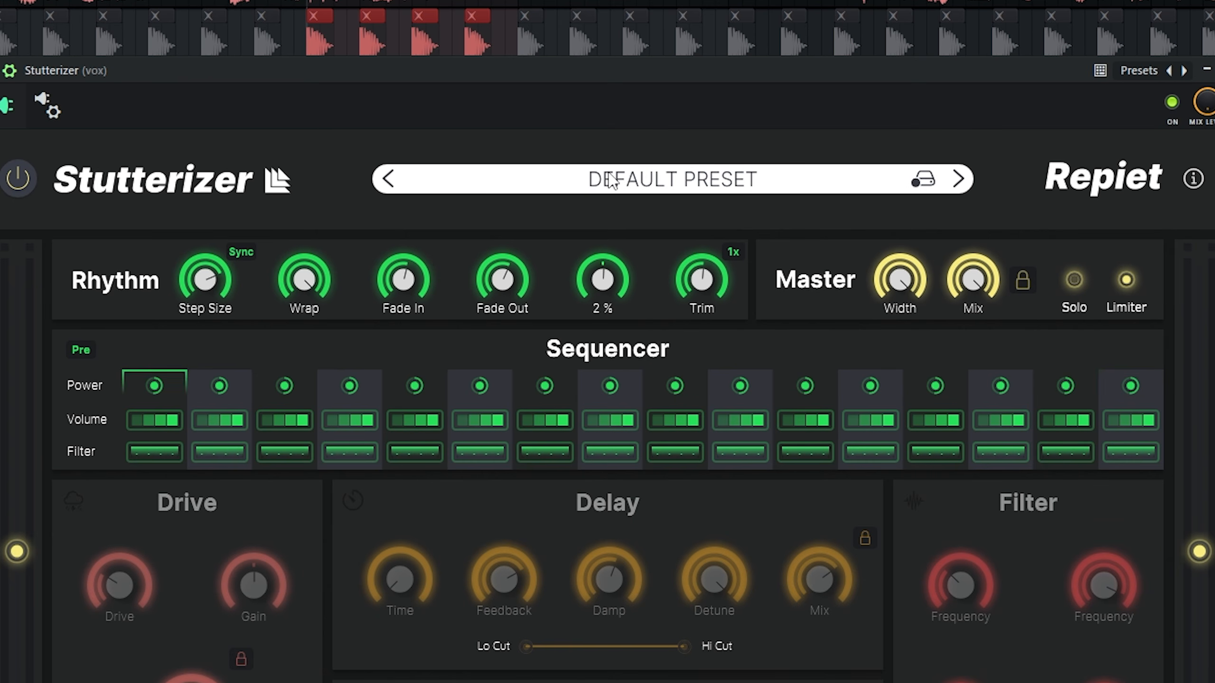
left_click_drag(606, 288, 605, 199)
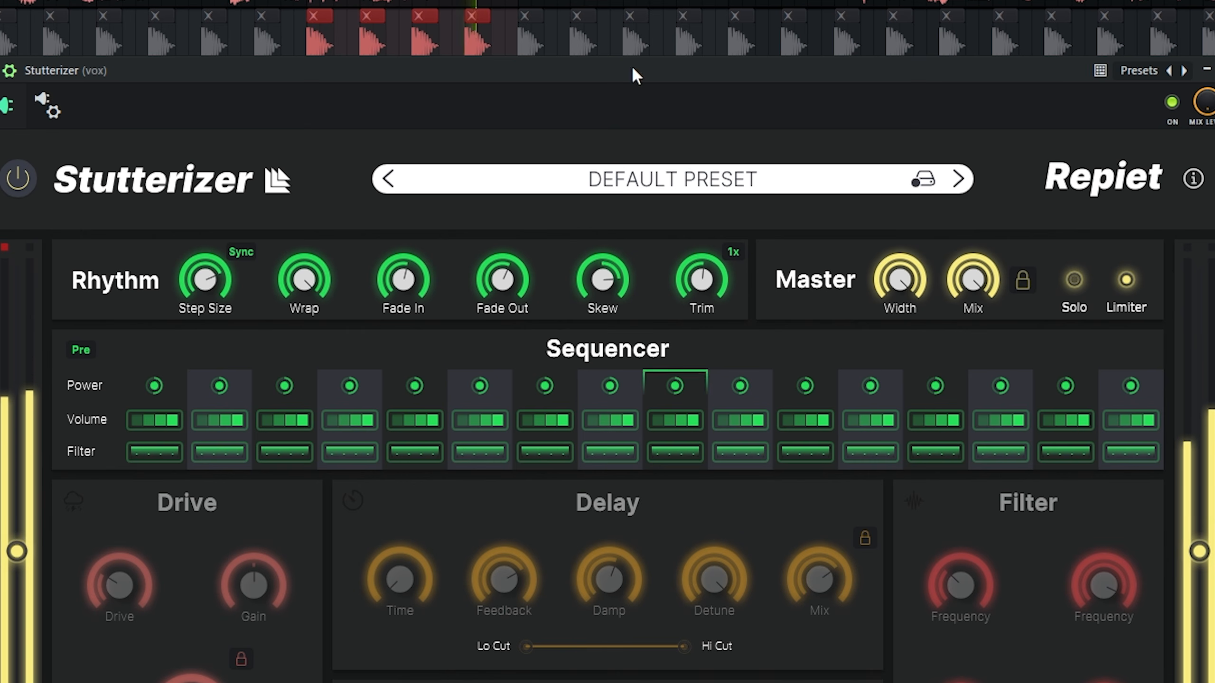
Try Trim at 100 % on the looped vocal and lower it again to a moderate setting.
key("space")
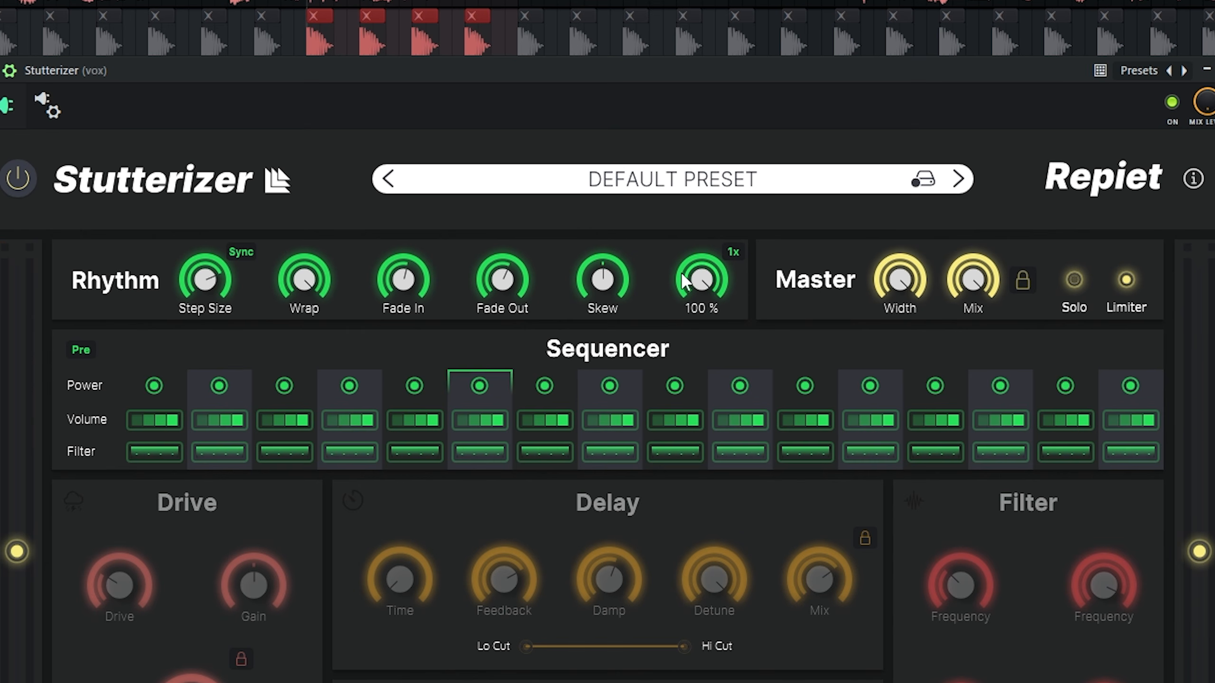
left_click_drag(681, 277, 668, 331)
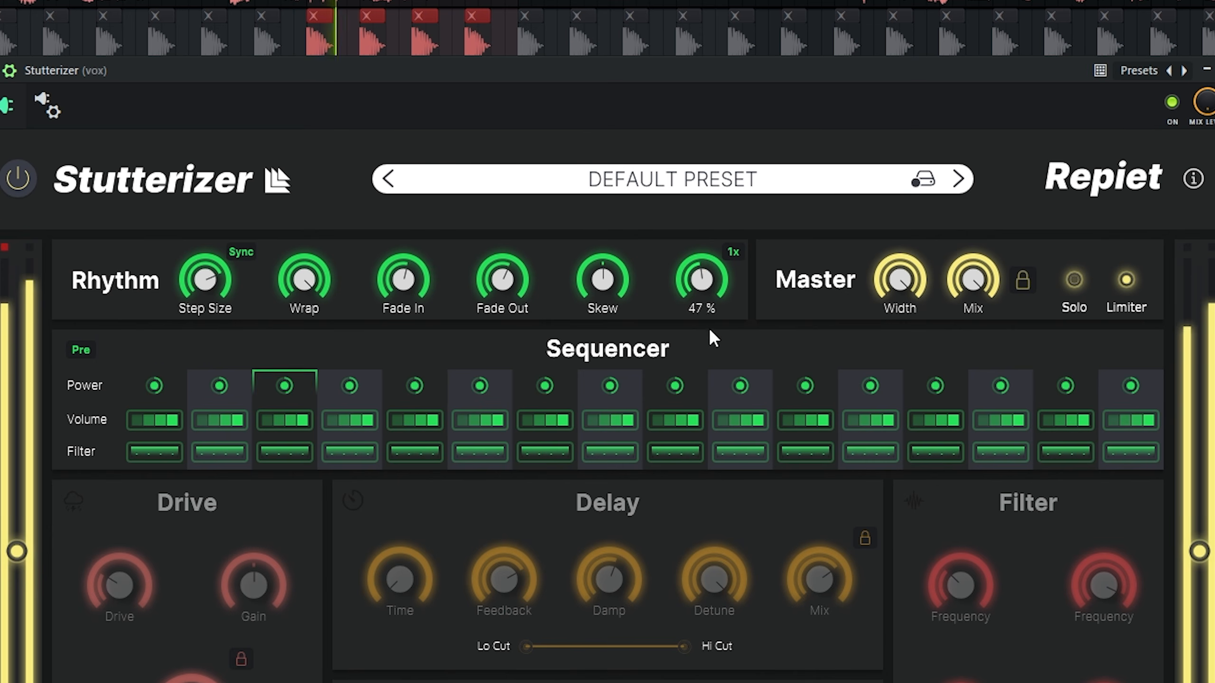
Raise Trim slightly and apply a high-cut filter shape to sequencer steps 1, 3, 5, 7 and 8.
left_click_drag(708, 327, 679, 229)
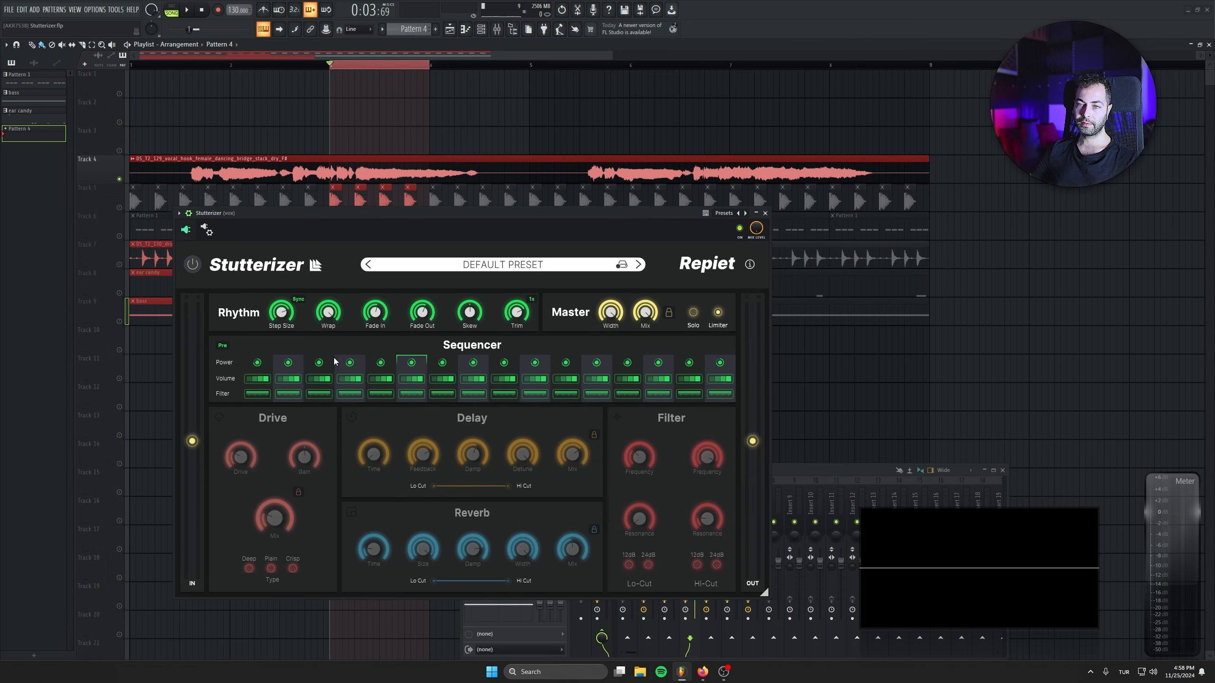
left_click(253, 393)
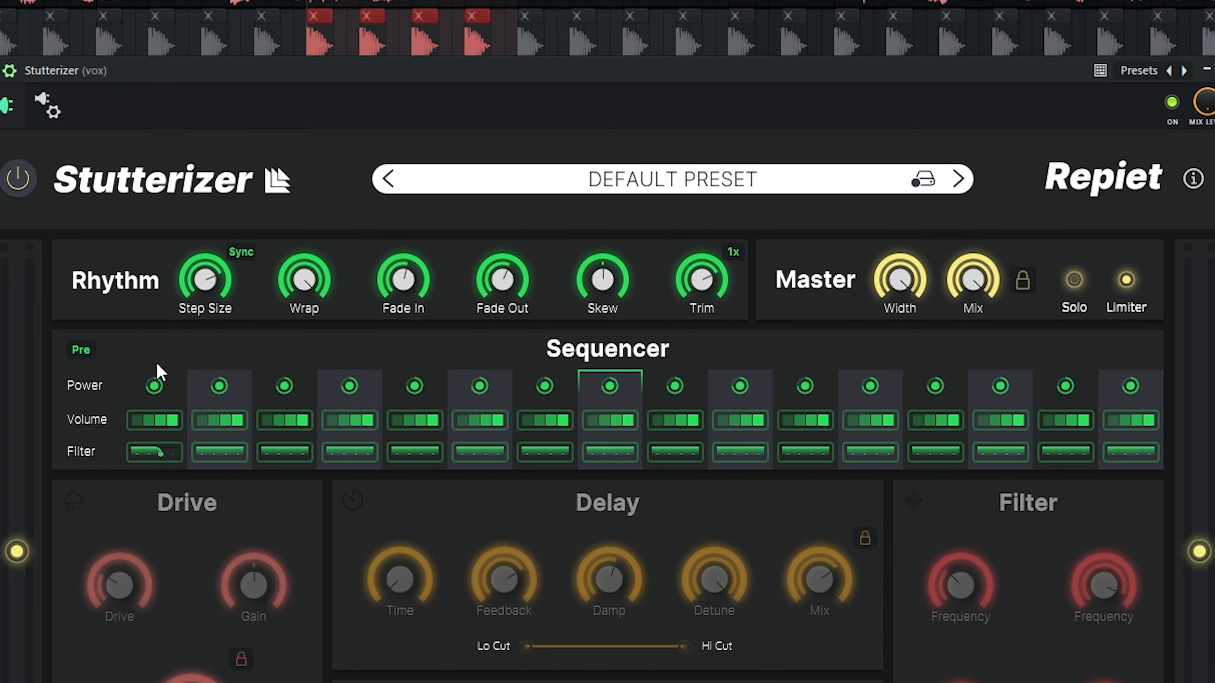
left_click(288, 452)
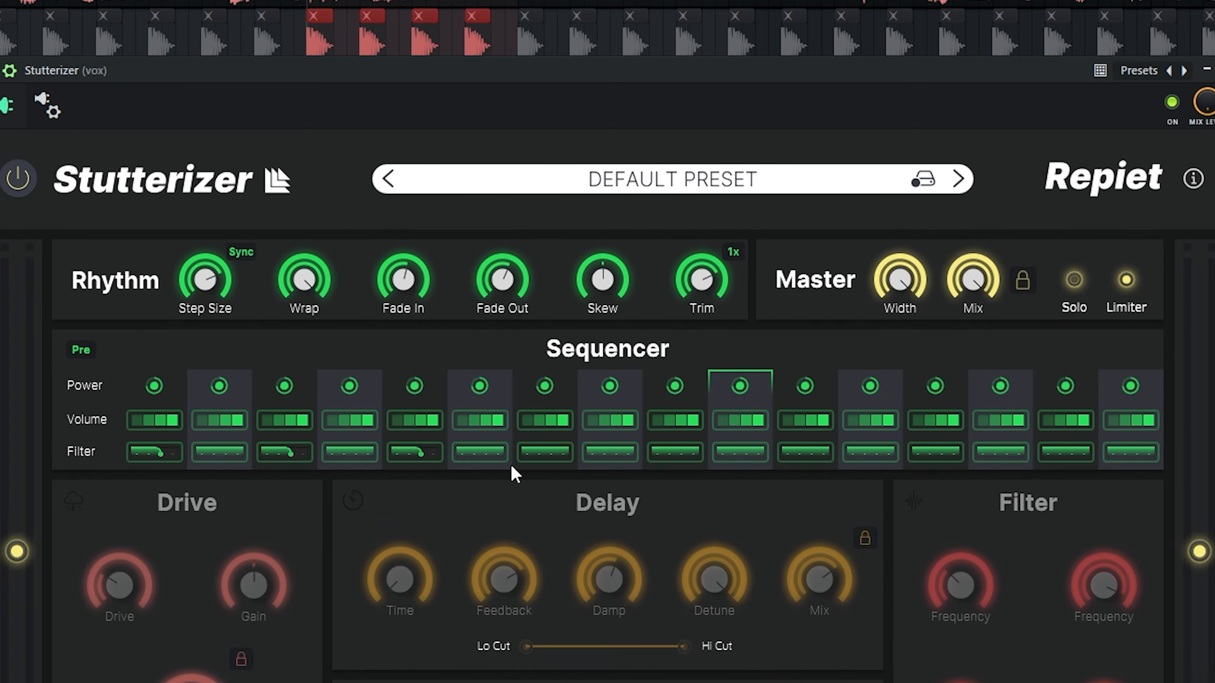
left_click(620, 453)
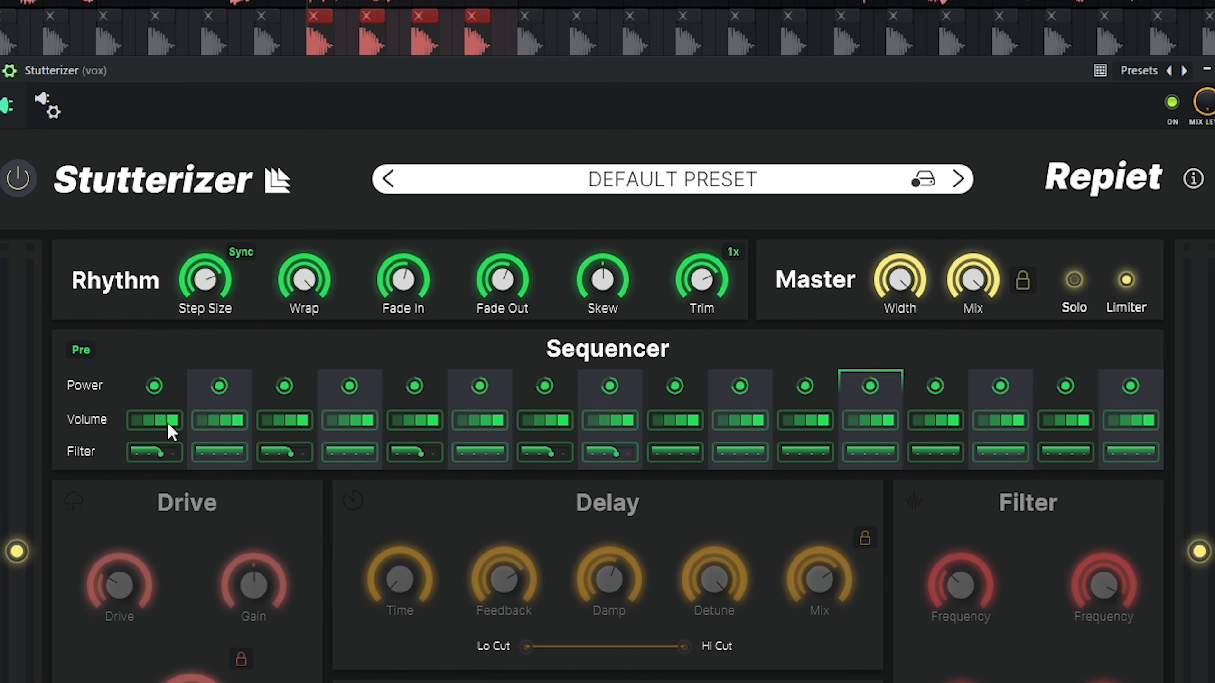
Switch off sequencer step 4 and lower the volume of steps 2 to 5.
left_click(350, 385)
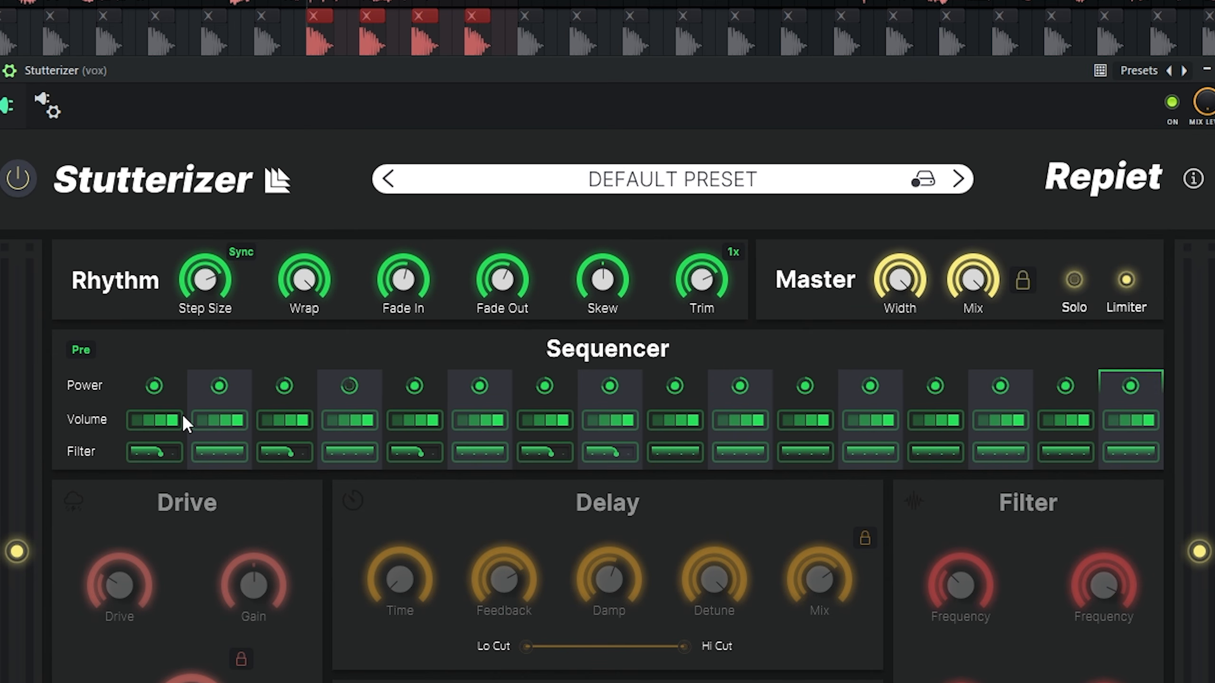
left_click(333, 428)
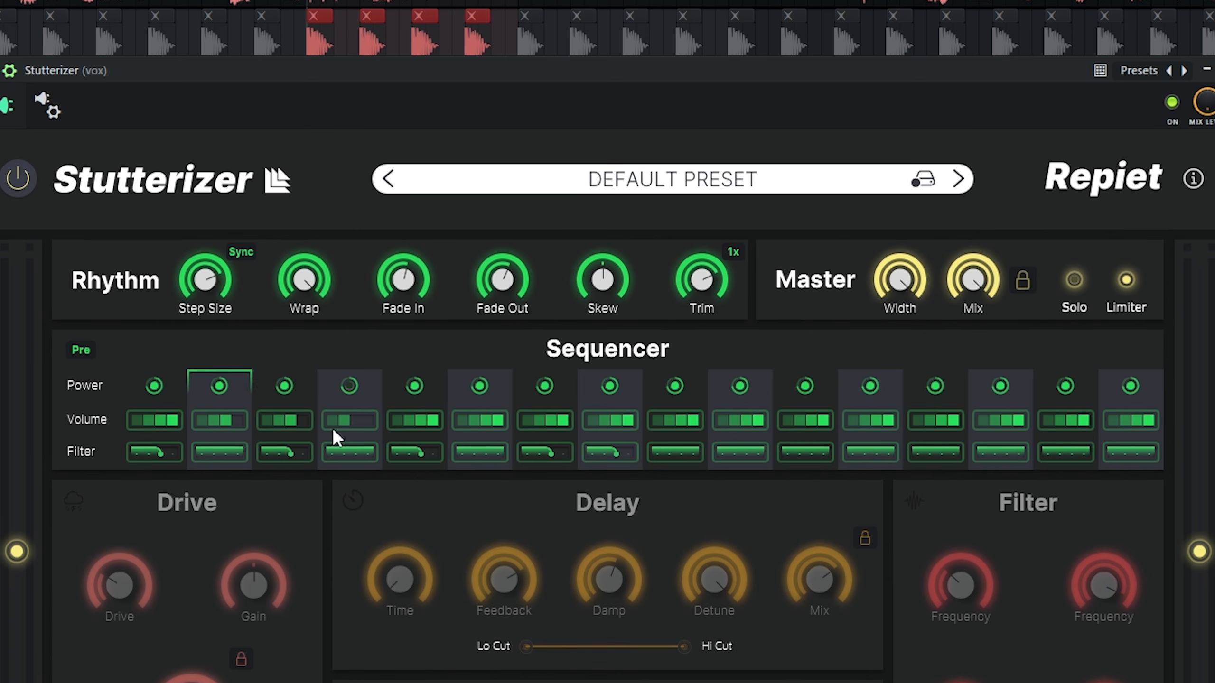
left_click(423, 418)
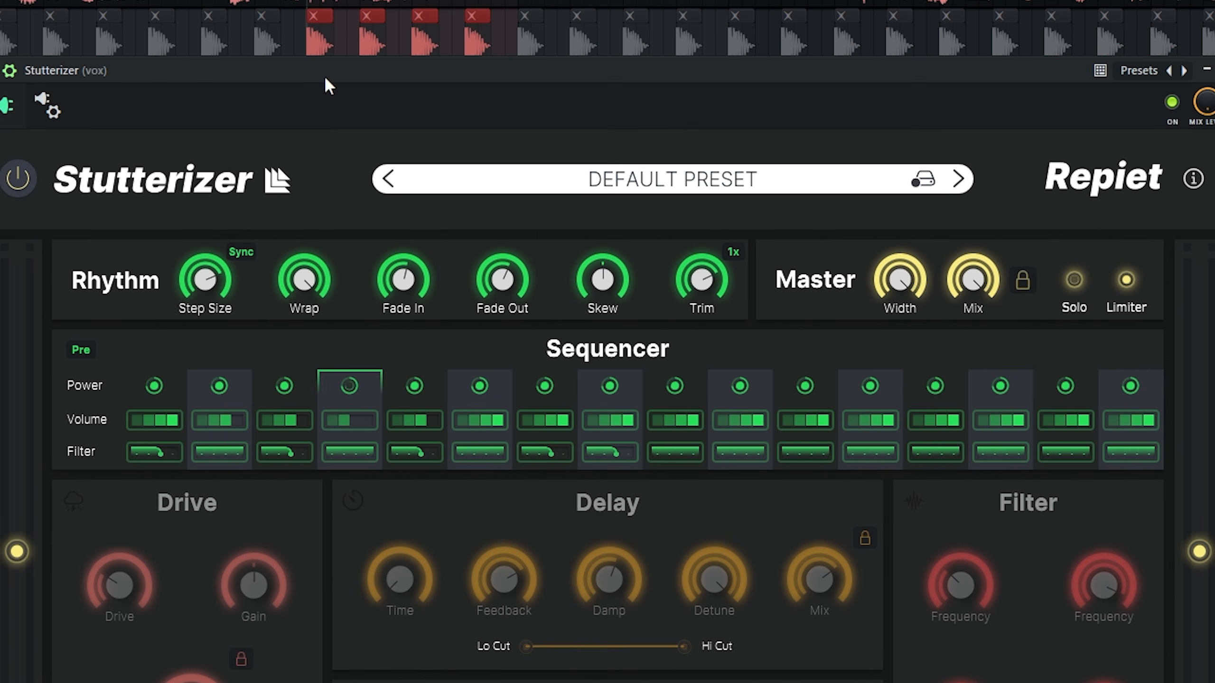
left_click(341, 392)
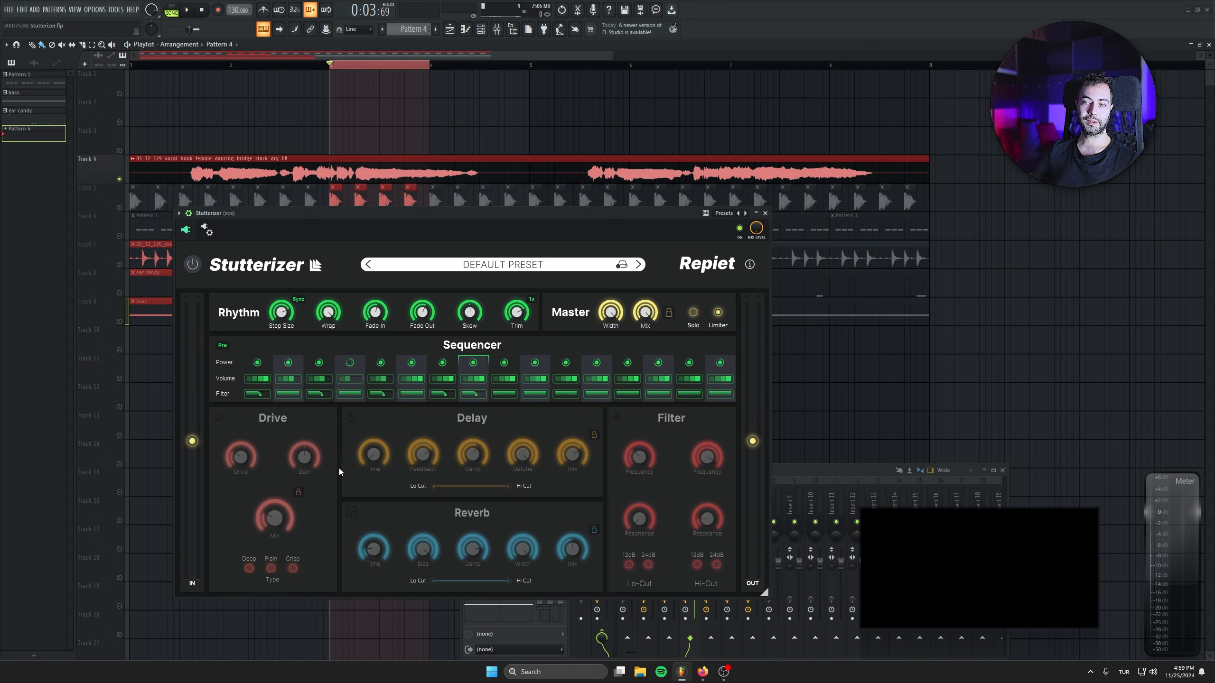
Switch on Delay, and reset the plugin by loading the 3D STUTTER preset and returning to DEFAULT PRESET.
left_click(352, 417)
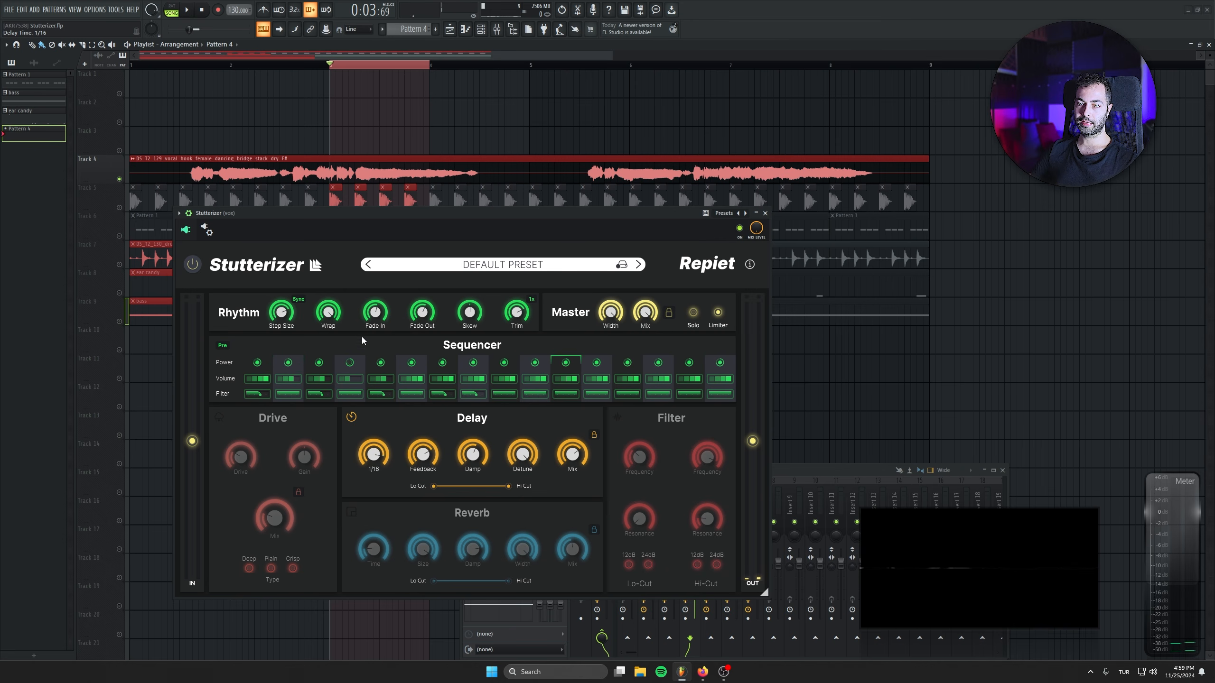
left_click(637, 265)
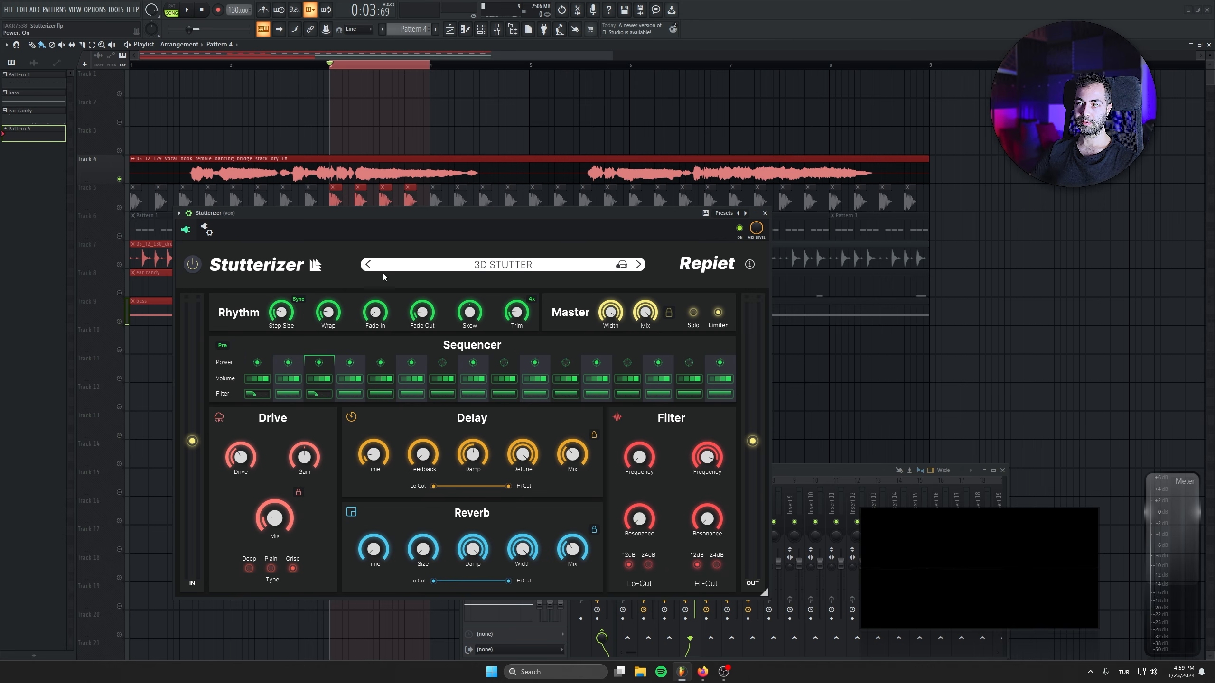
left_click(363, 266)
left_click(368, 265)
left_click(369, 266)
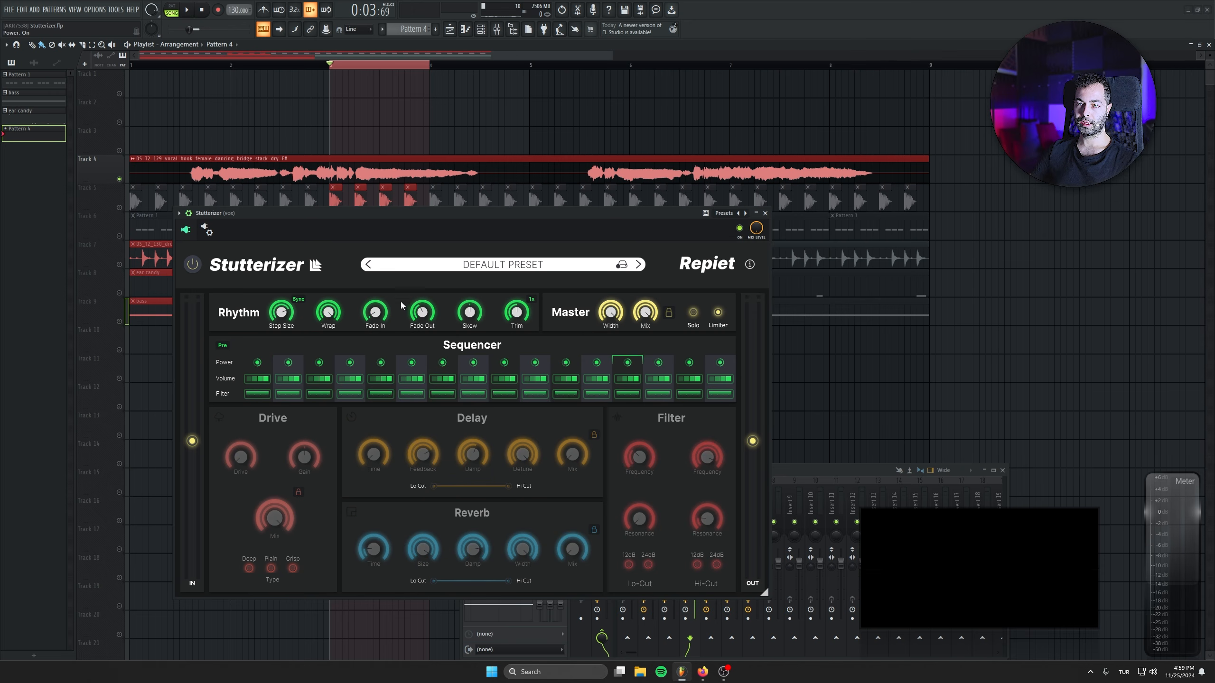
Switch on Delay with a 1/4 time and audition the looped vocal with its Mix at 0 % and 64 %.
left_click(352, 417)
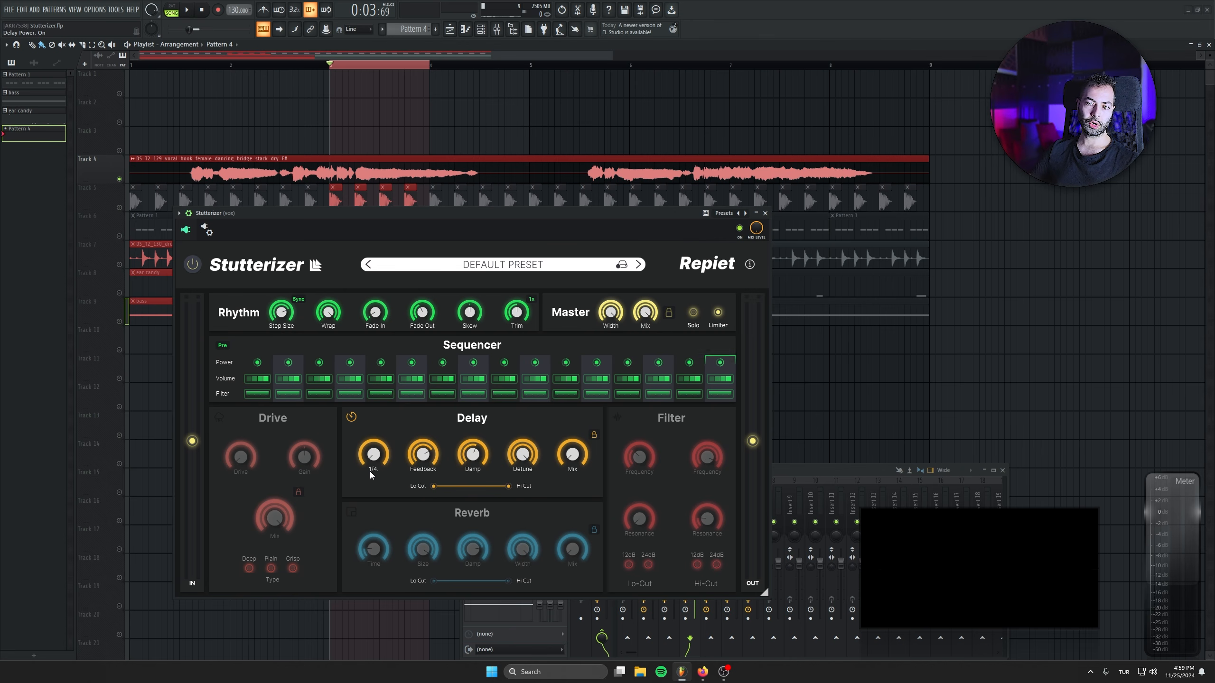
mouse_move(424, 461)
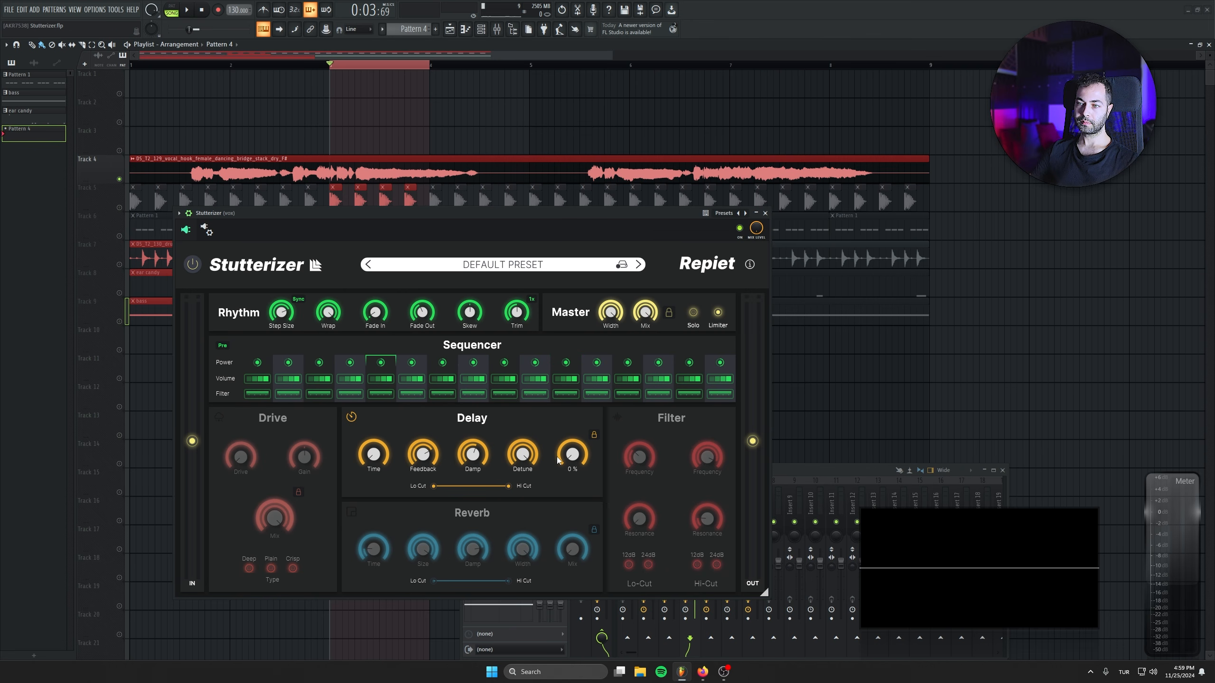
key("space")
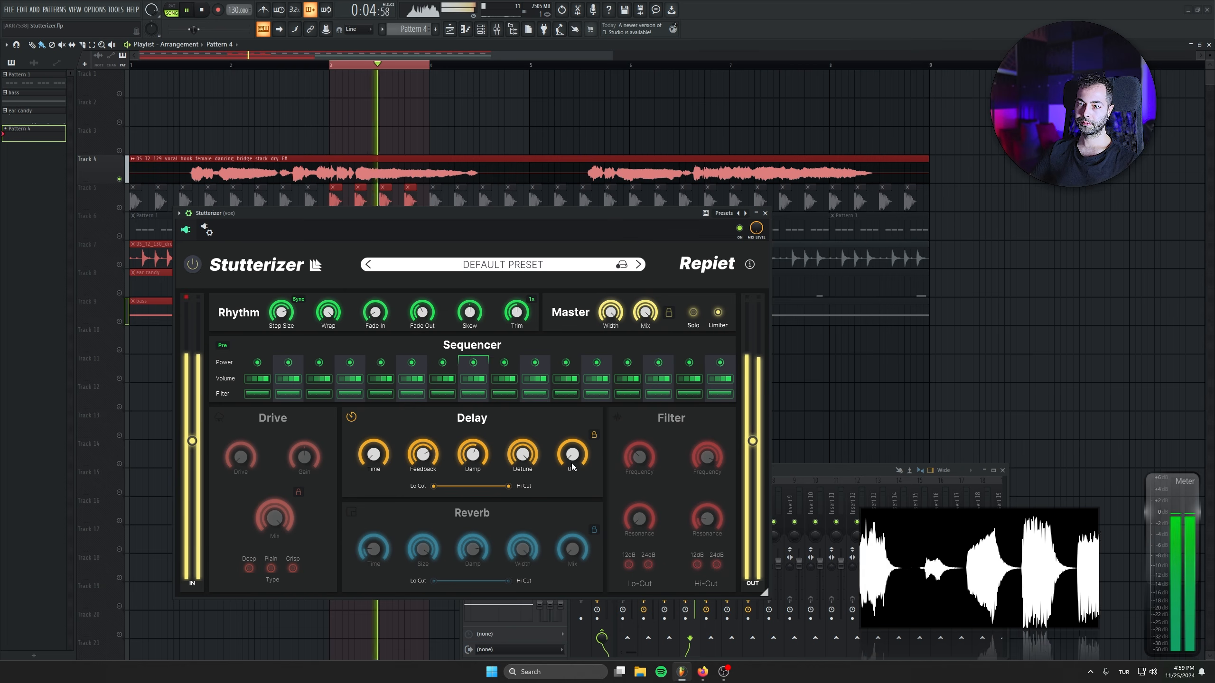
key("space")
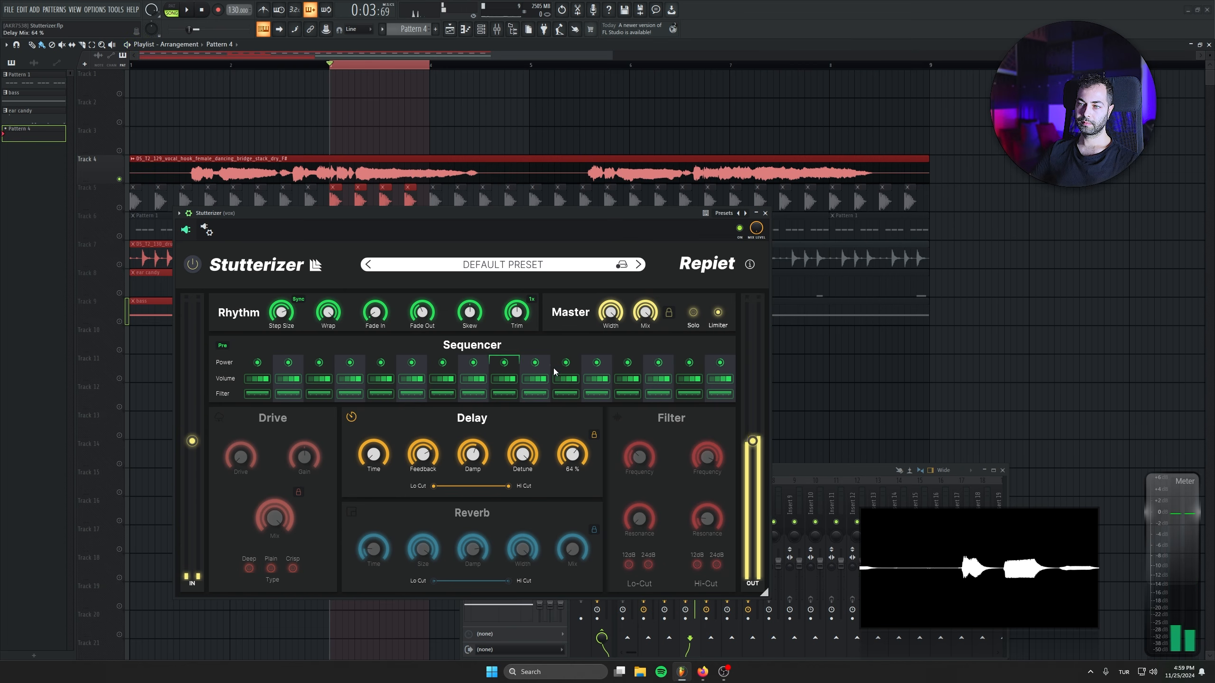
key("space")
key("space")
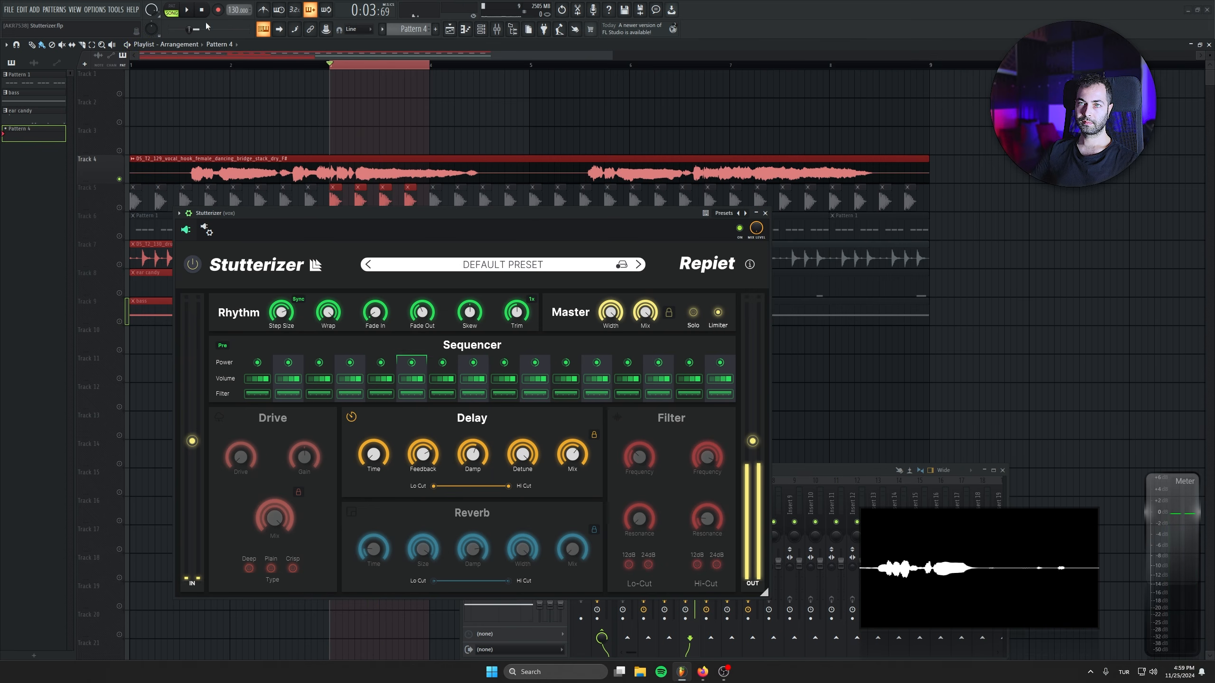
Switch on Reverb and audition the looped vocal while raising its Mix from 58 % to 85 %.
left_click(351, 511)
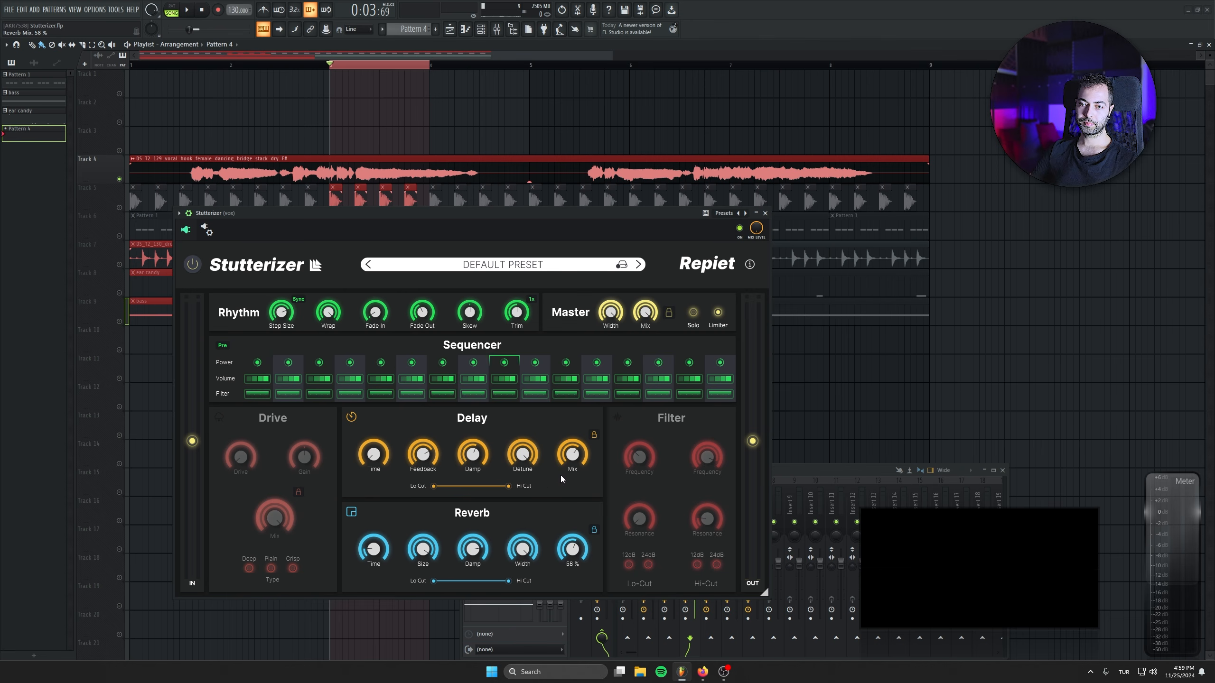
left_click_drag(491, 214, 492, 211)
key("space")
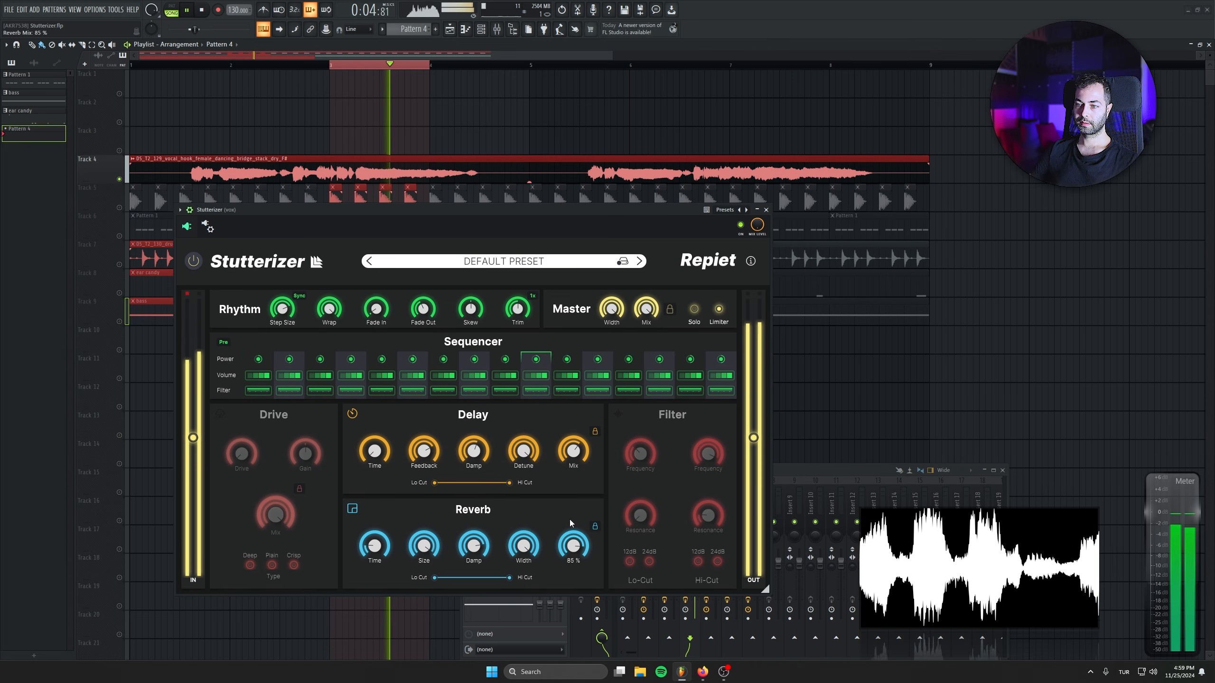
left_click_drag(568, 548, 567, 527)
key("space")
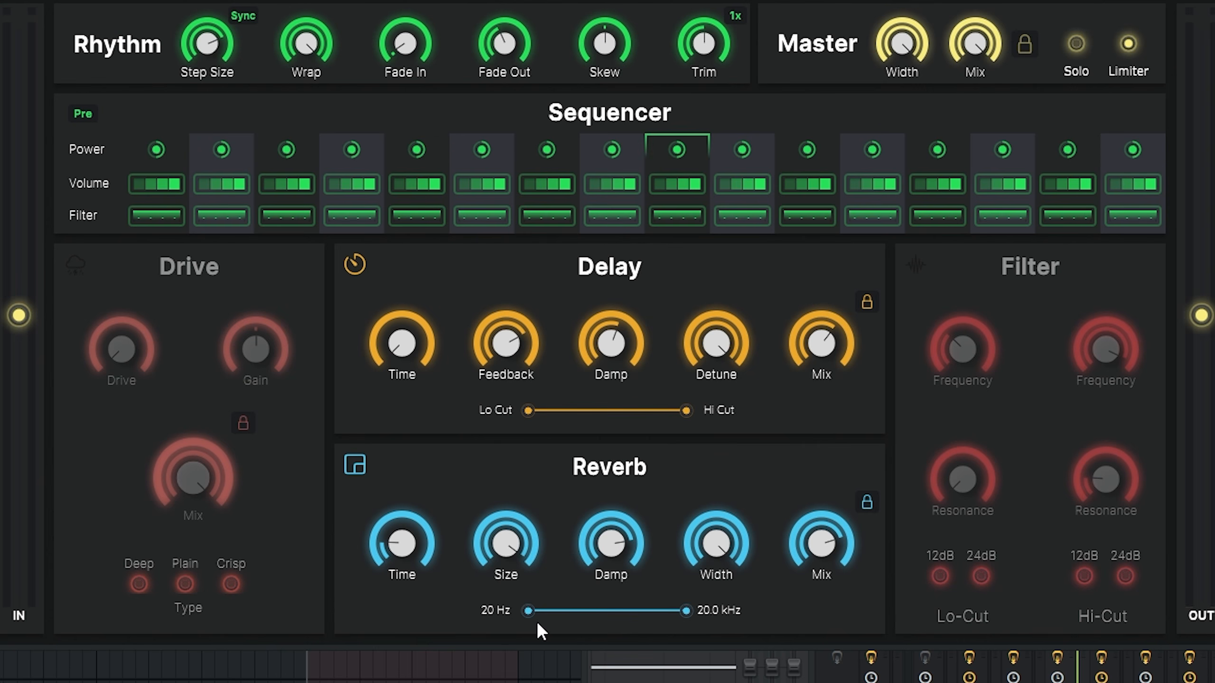
Raise the Reverb Lo Cut and limit the Delay to a range of 241 Hz to 5.6 kHz.
left_click_drag(529, 618, 577, 619)
left_click_drag(528, 411, 585, 417)
left_click_drag(693, 410, 656, 414)
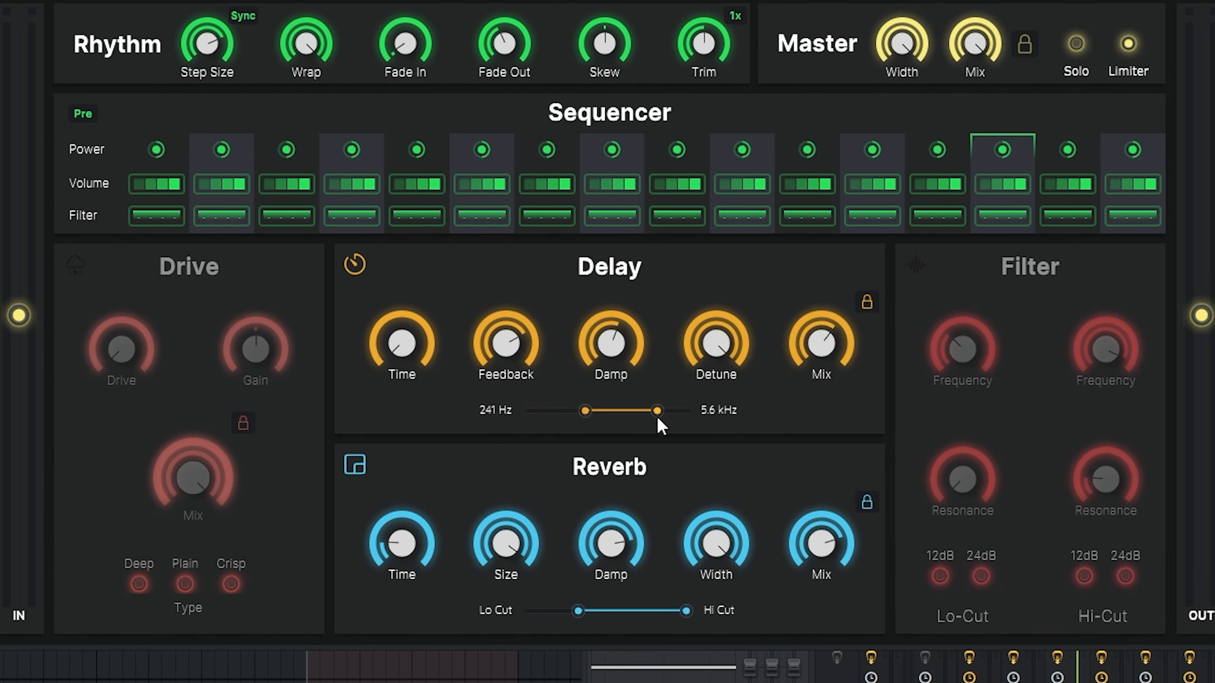
Lower the Reverb Hi Cut, narrow both effects' cut ranges further and audition the looped vocal.
left_click_drag(686, 610, 669, 612)
mouse_move(656, 410)
left_mouse_down()
mouse_move(597, 411)
mouse_move(636, 410)
left_mouse_up()
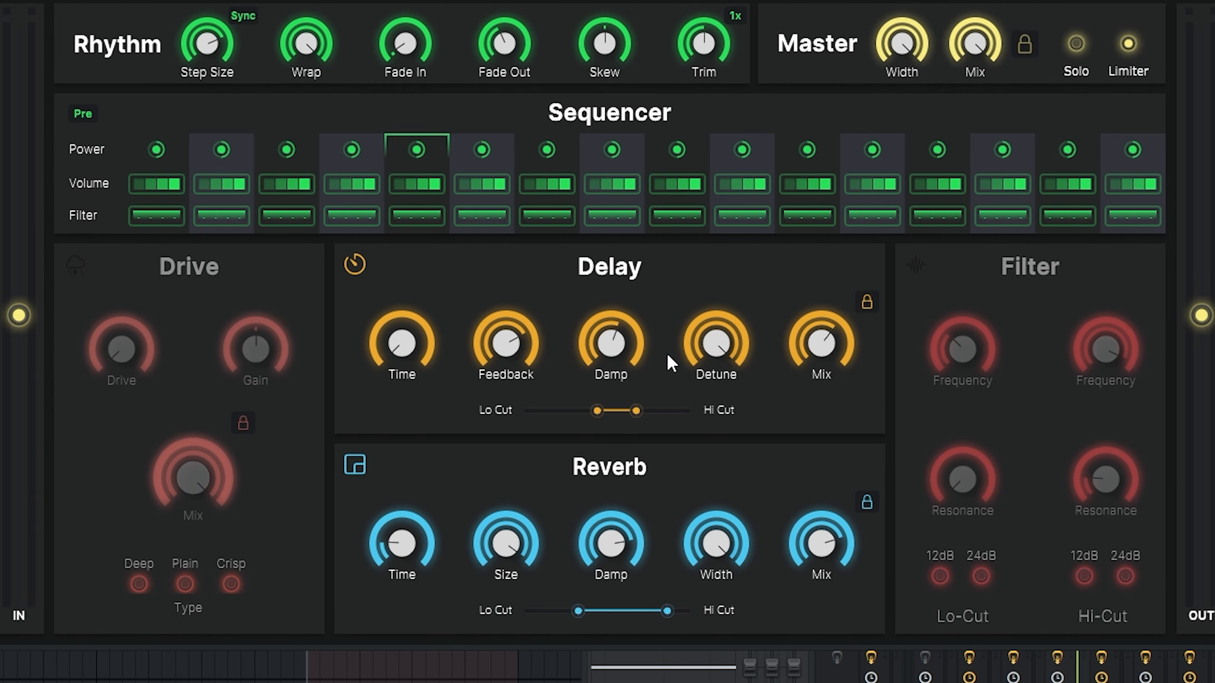
left_click_drag(667, 611, 671, 612)
left_click_drag(579, 612, 591, 611)
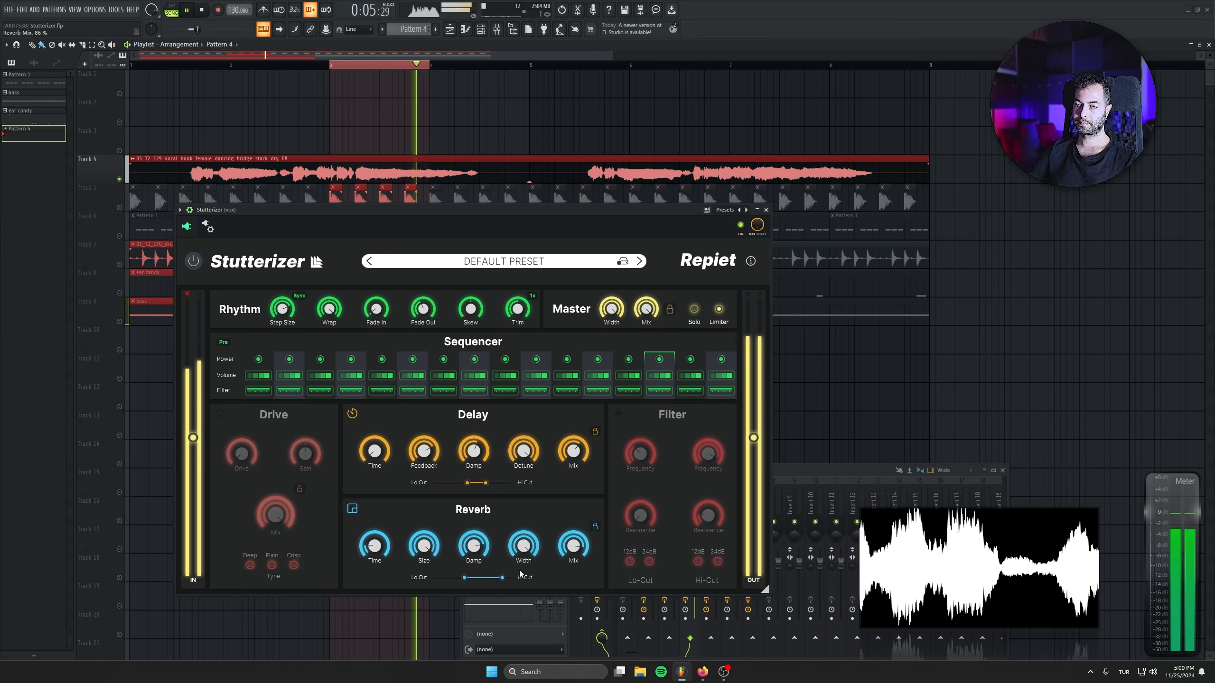
key("space")
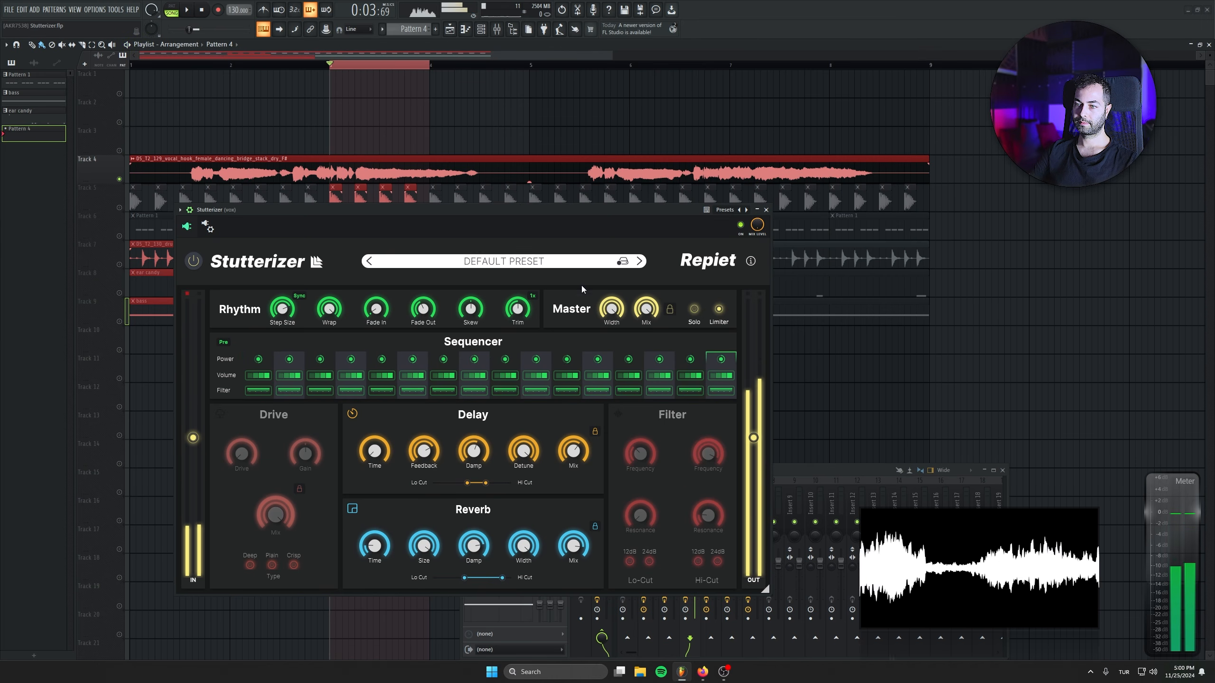
left_click_drag(576, 542, 576, 547)
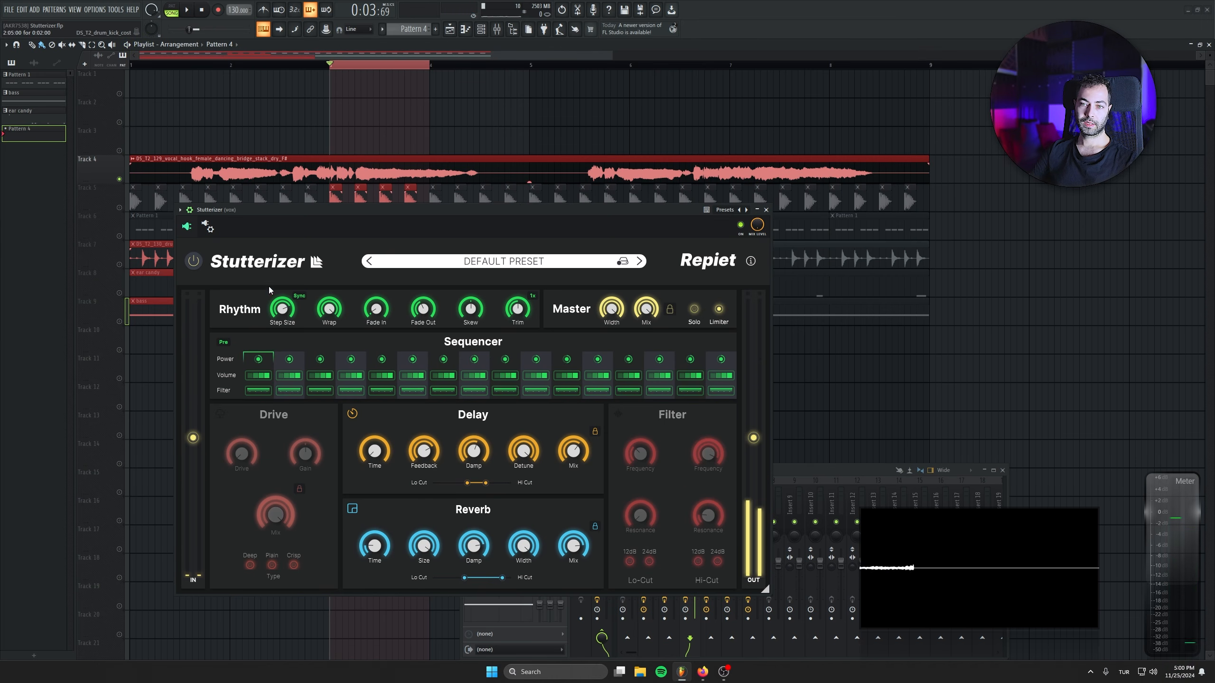
Switch on Drive with the Deep type and audition the looped vocal with Drive at 79 % and Mix at 86 %.
left_click(220, 414)
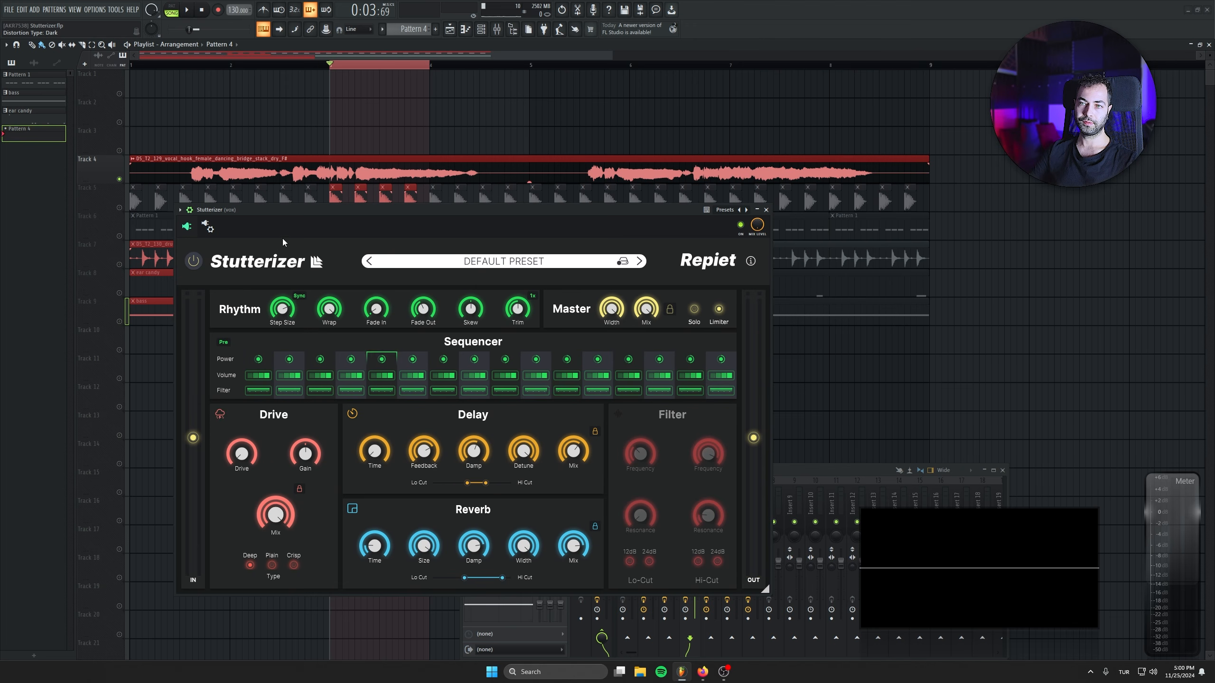
key("space")
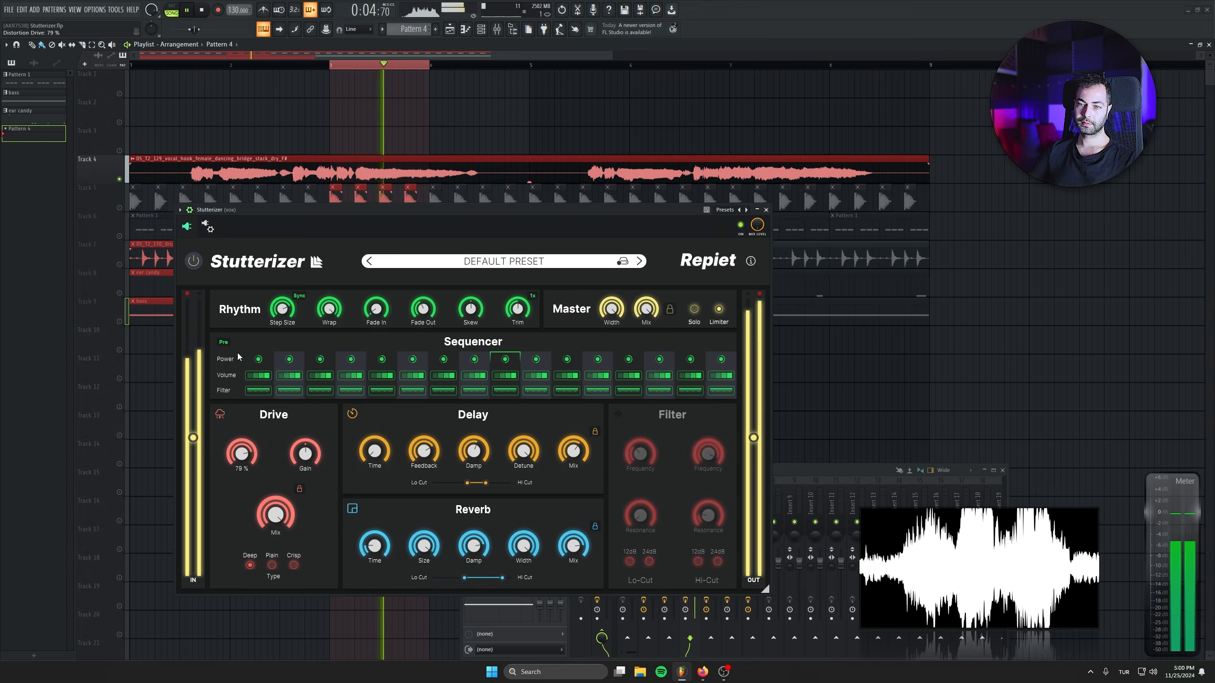
key("space")
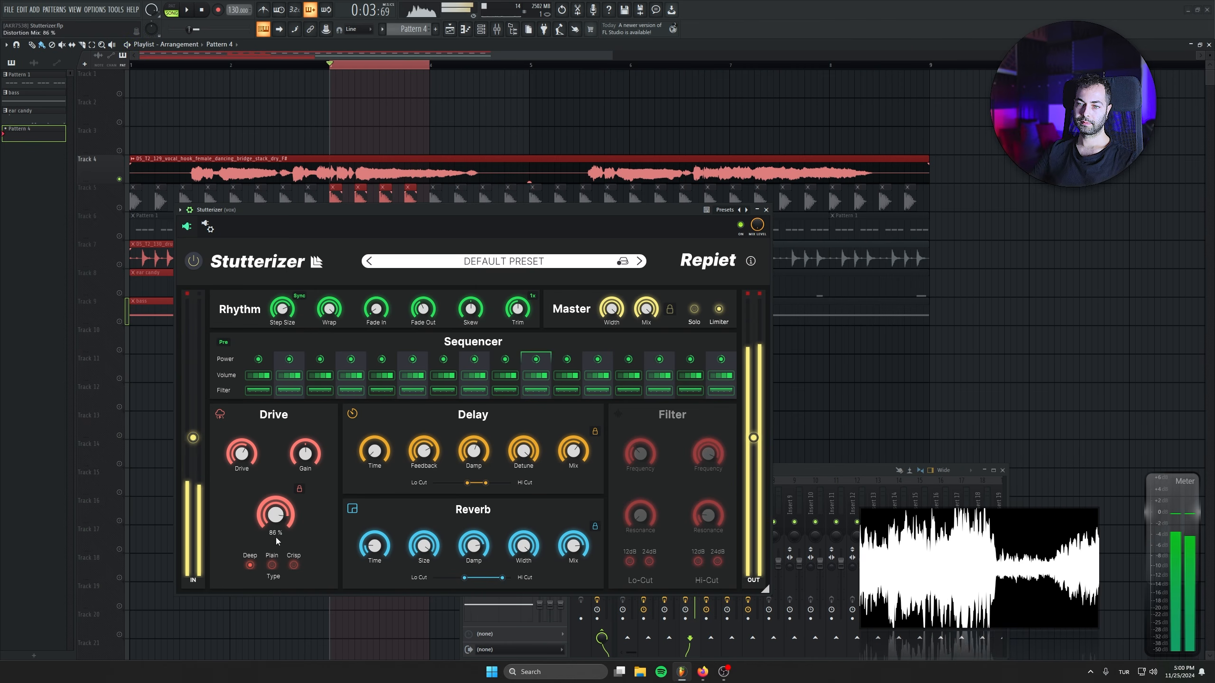
Toggle the whole plugin off and on, and audition the looped vocal with the Drive section's Mix at 0 %.
left_click(193, 260)
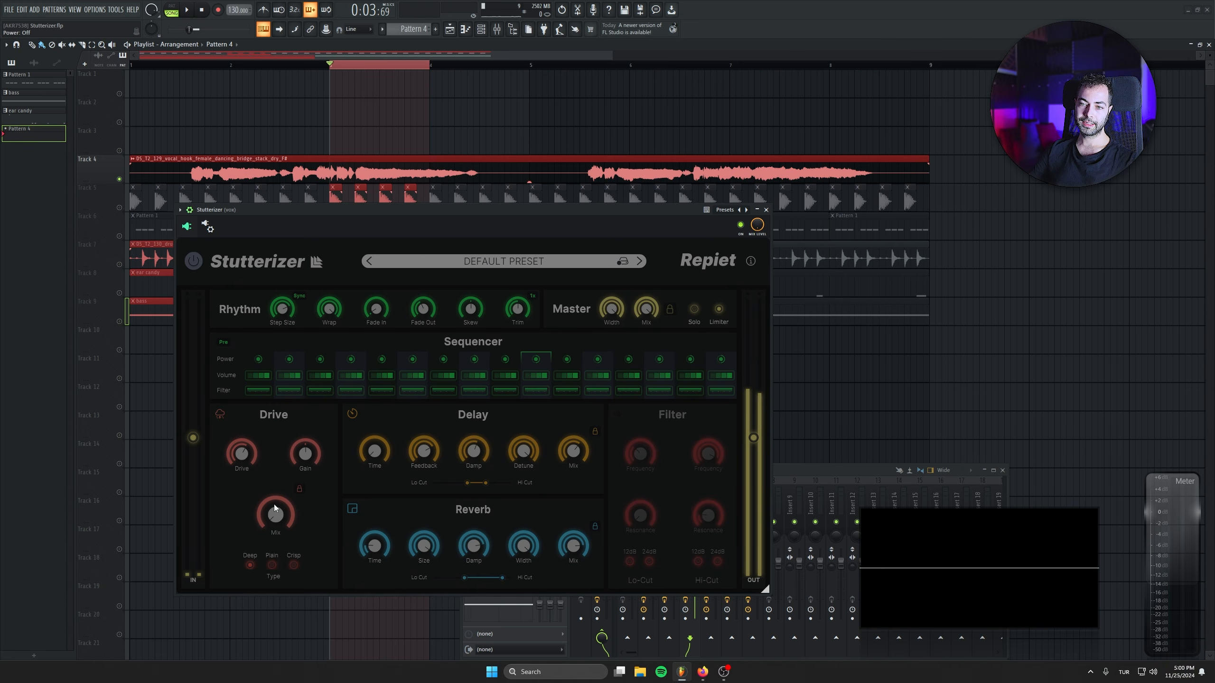
left_click(194, 261)
key("space")
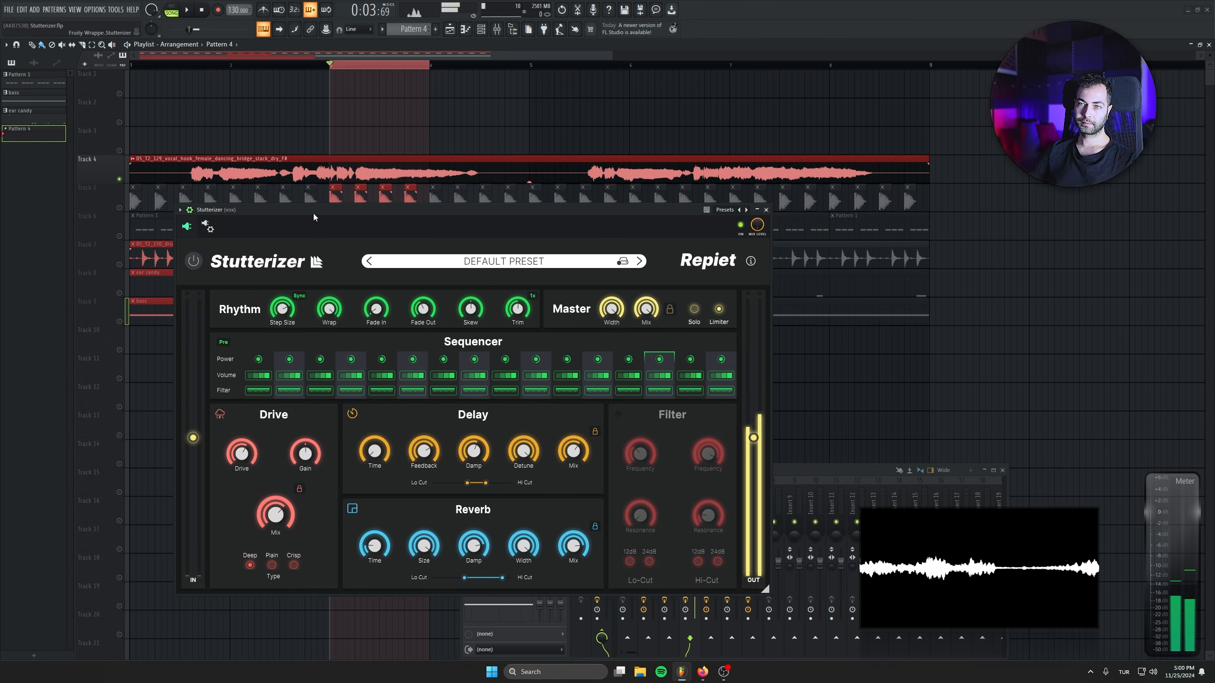
mouse_move(277, 499)
left_click_drag(276, 499, 252, 421)
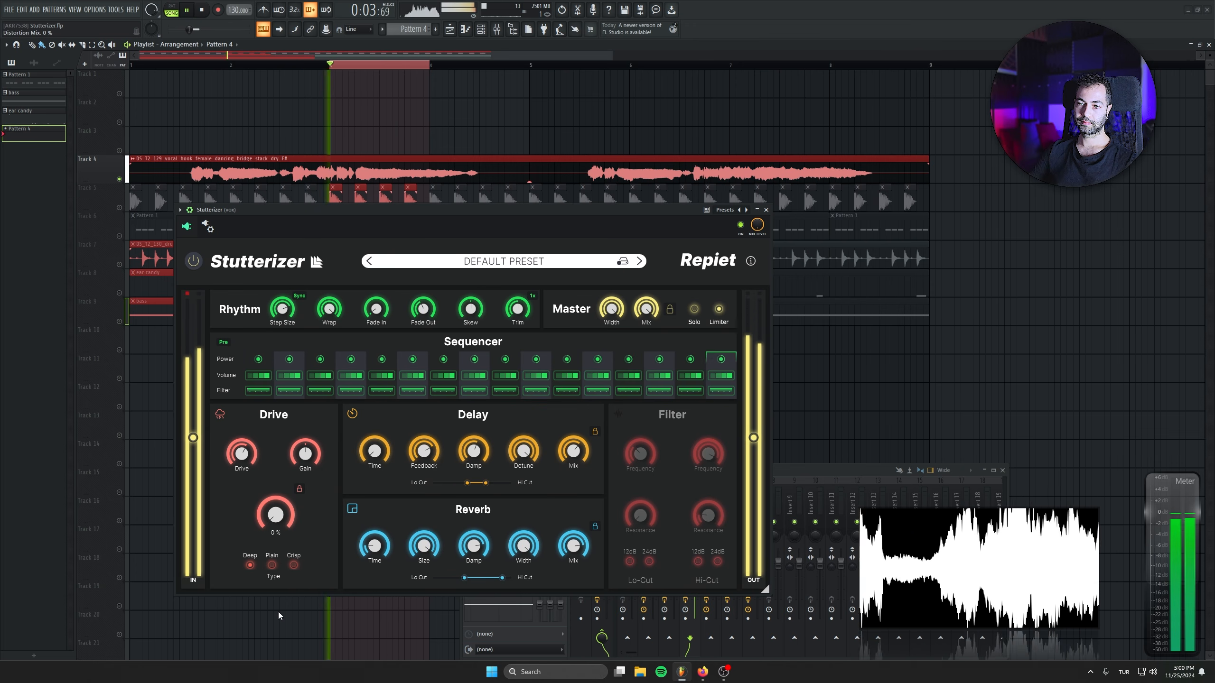
Change the Drive type to Plain and audition the looped vocal with its Mix raised again.
left_click(272, 565)
left_click_drag(285, 538, 283, 548)
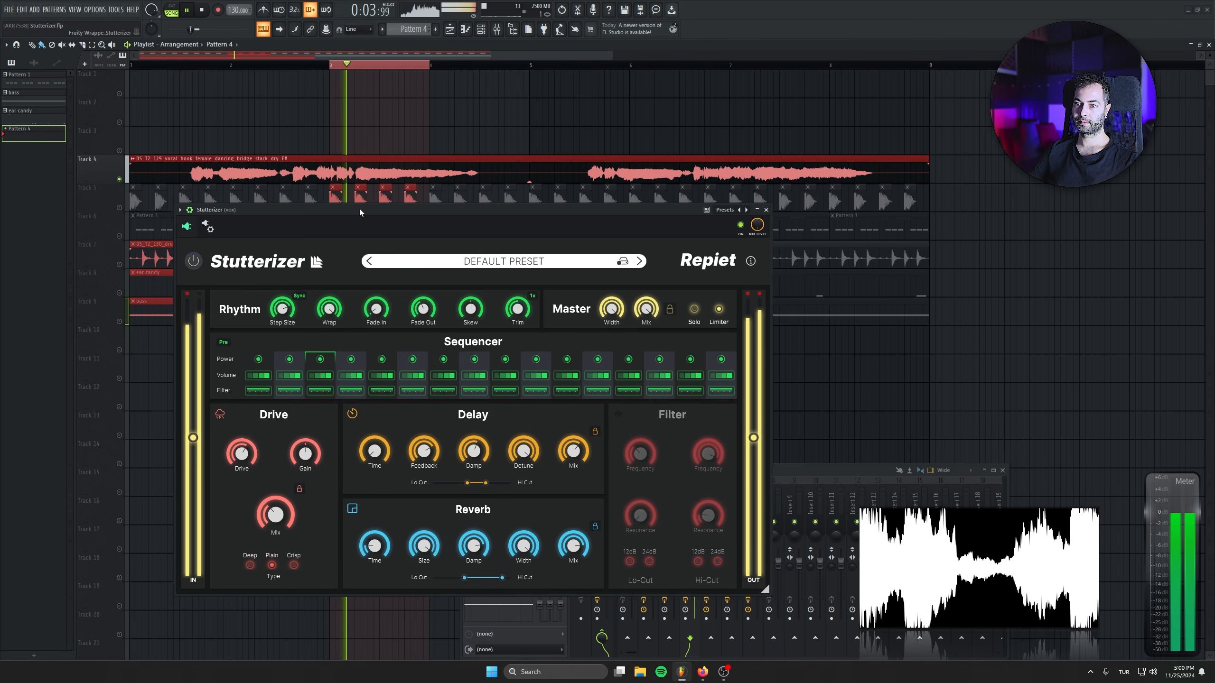
key("space")
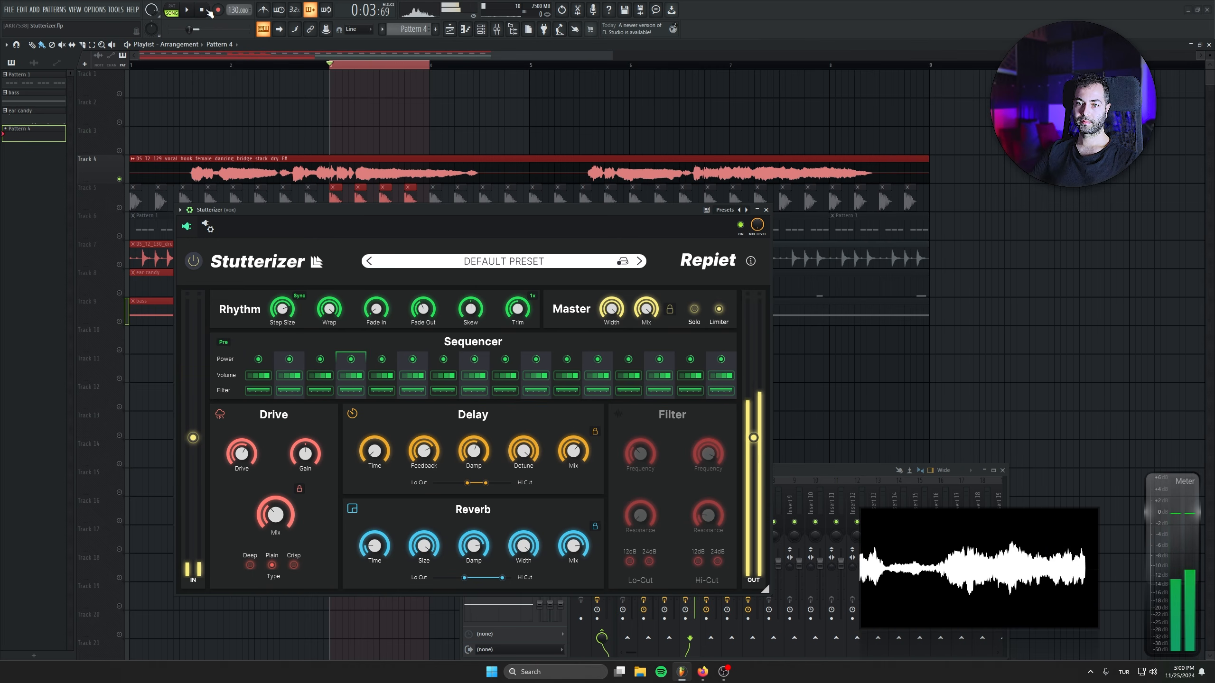
Switch on the Filter section and audition the looped vocal while toggling the Sequencer routing between Pre and Post, ending on Pre.
left_click(618, 414)
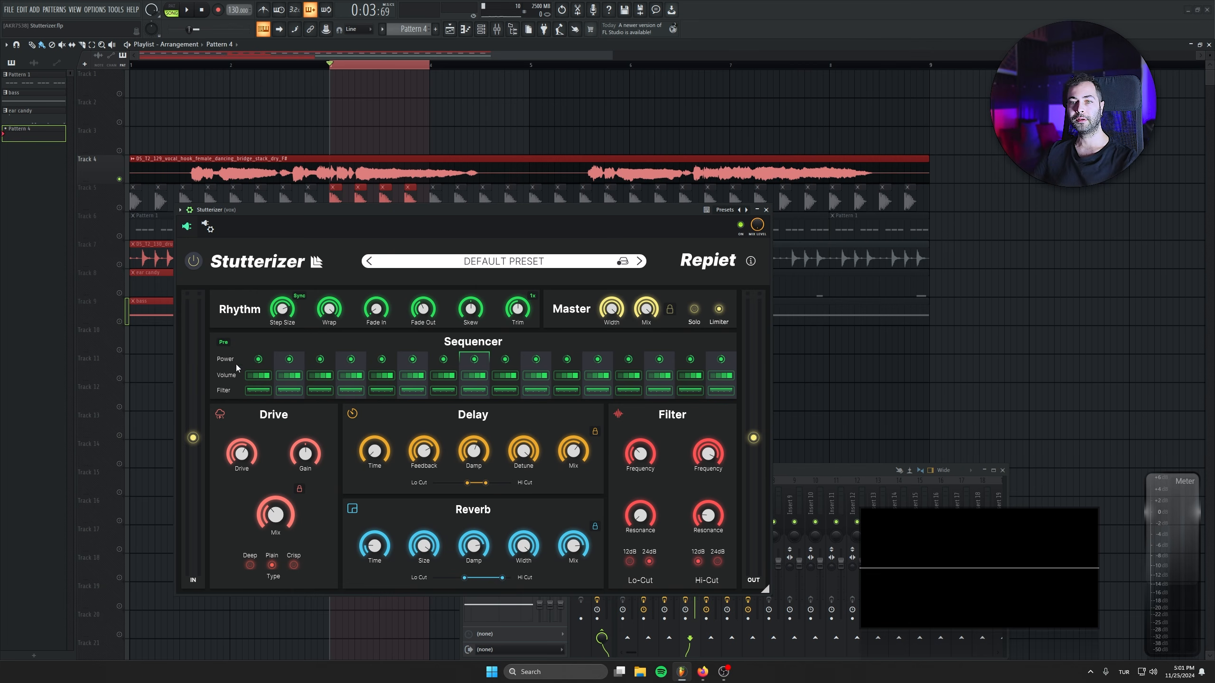
left_click(224, 343)
left_click_drag(228, 322, 226, 324)
key("space")
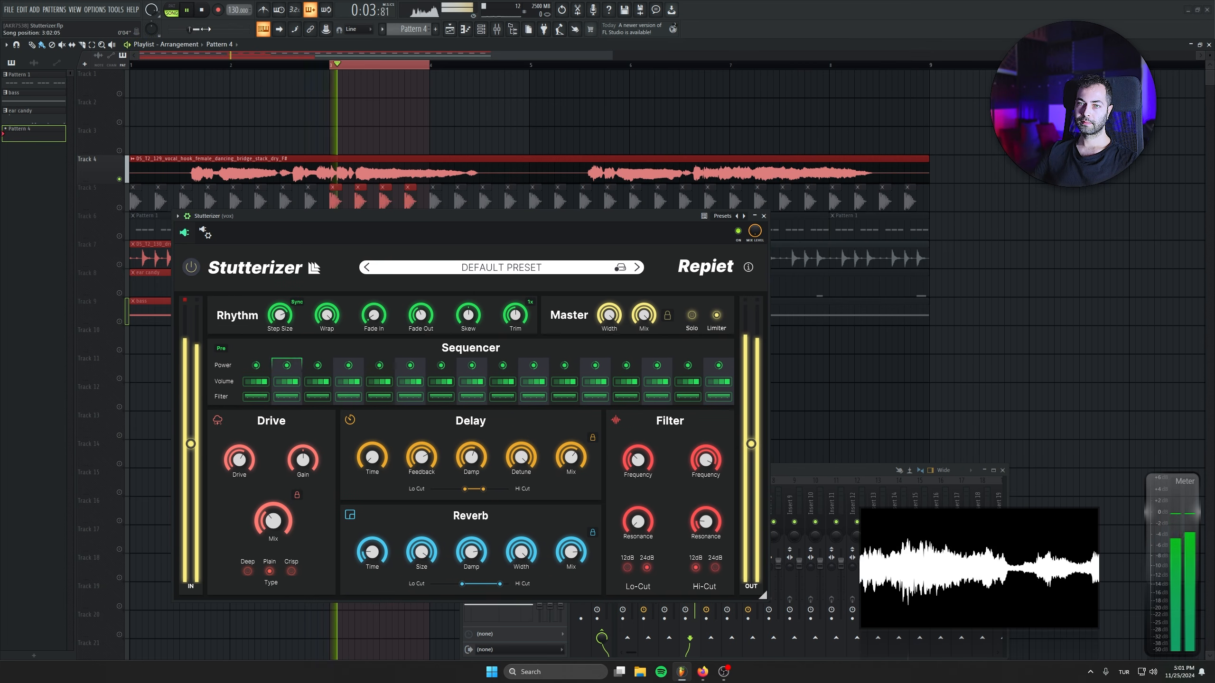
left_click(222, 348)
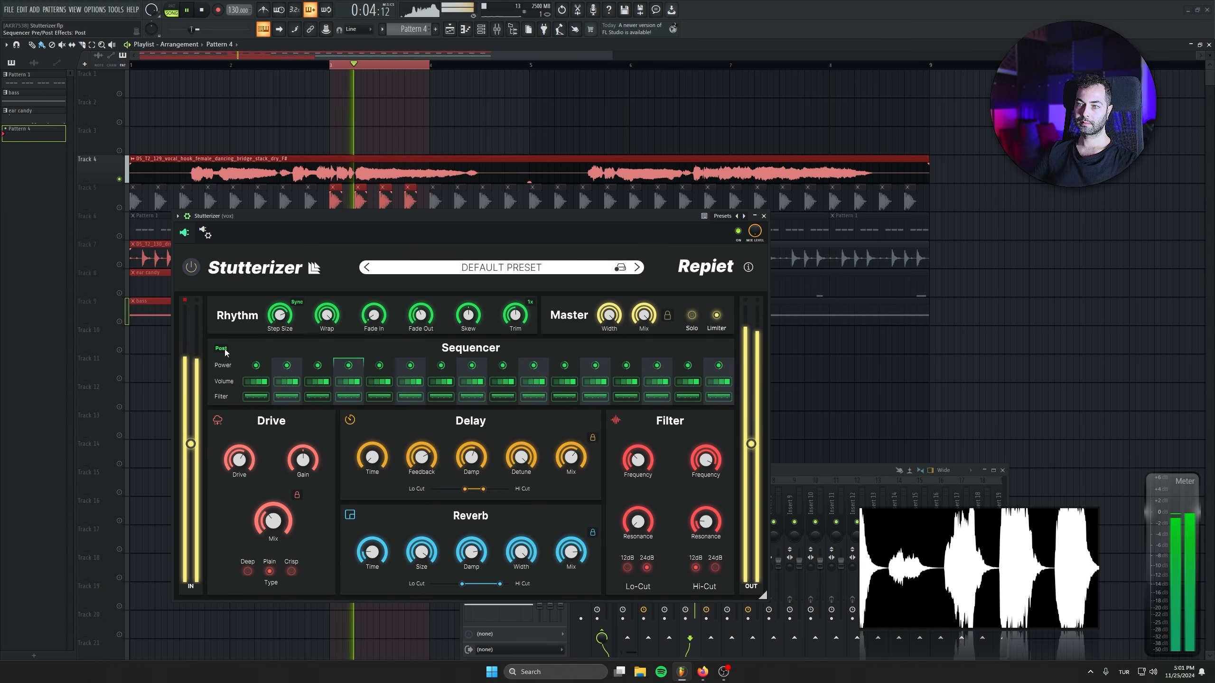
left_click(222, 347)
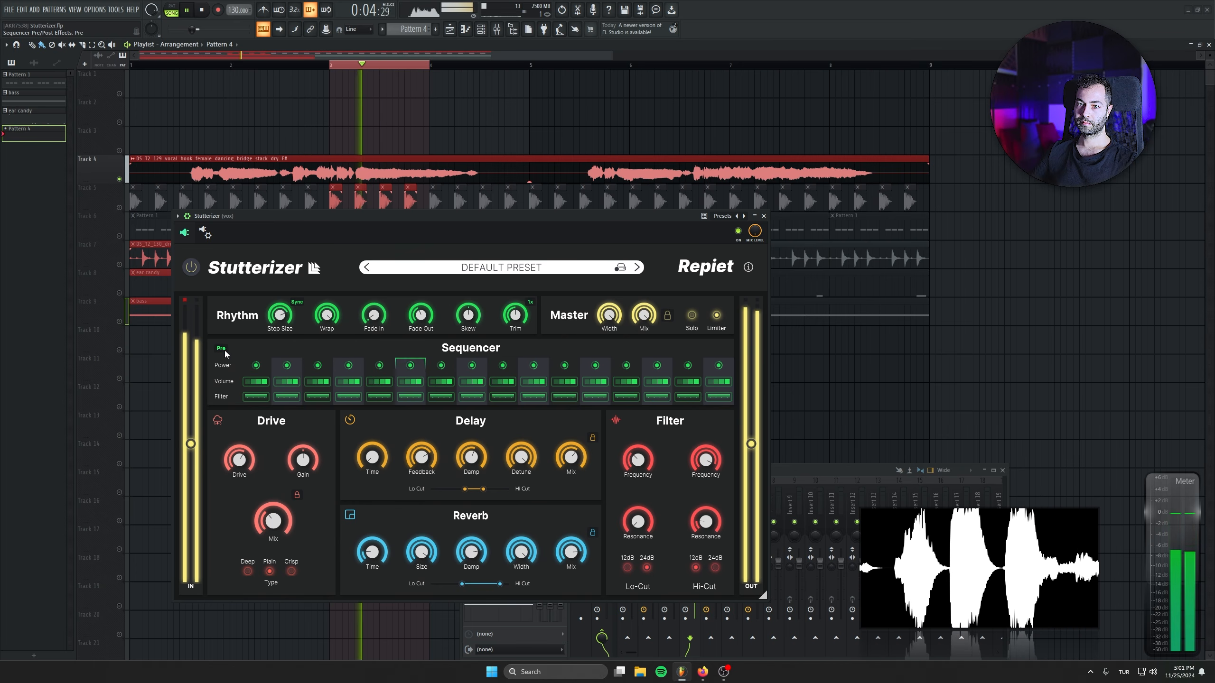
left_click(203, 11)
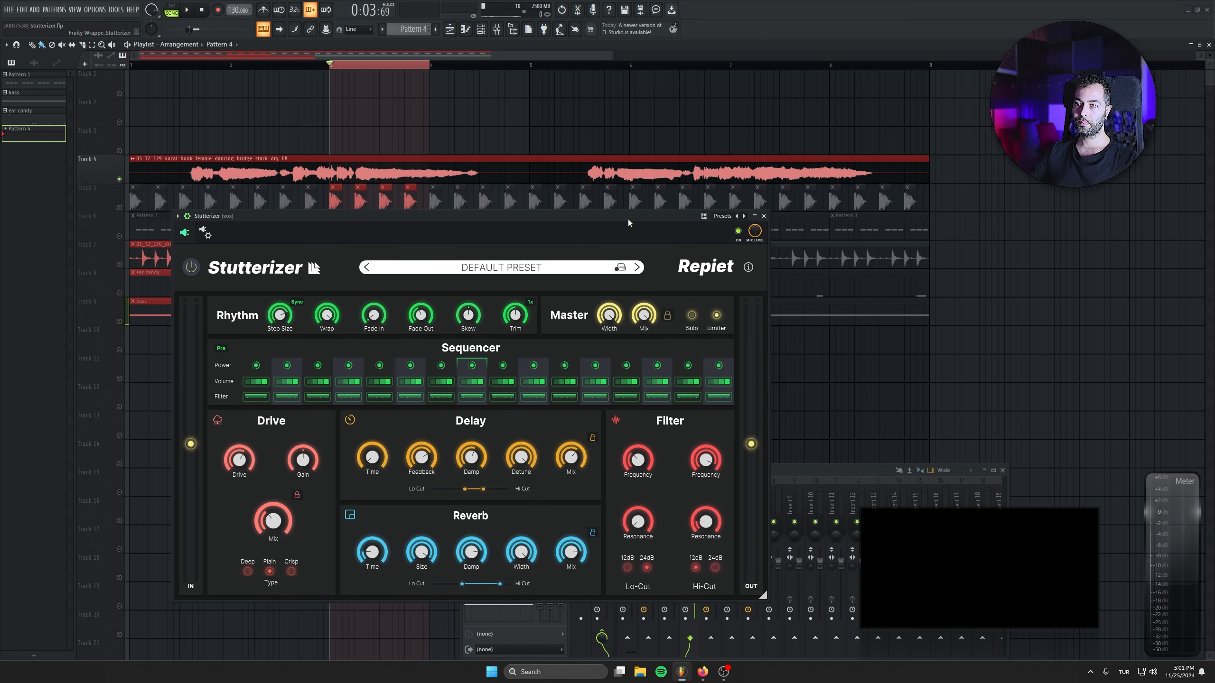
Audition the looped vocal with the Master Width at 0 %, leave the Master Mix at 100 %, and lower the Input Gain to -5.5 dB.
key("space")
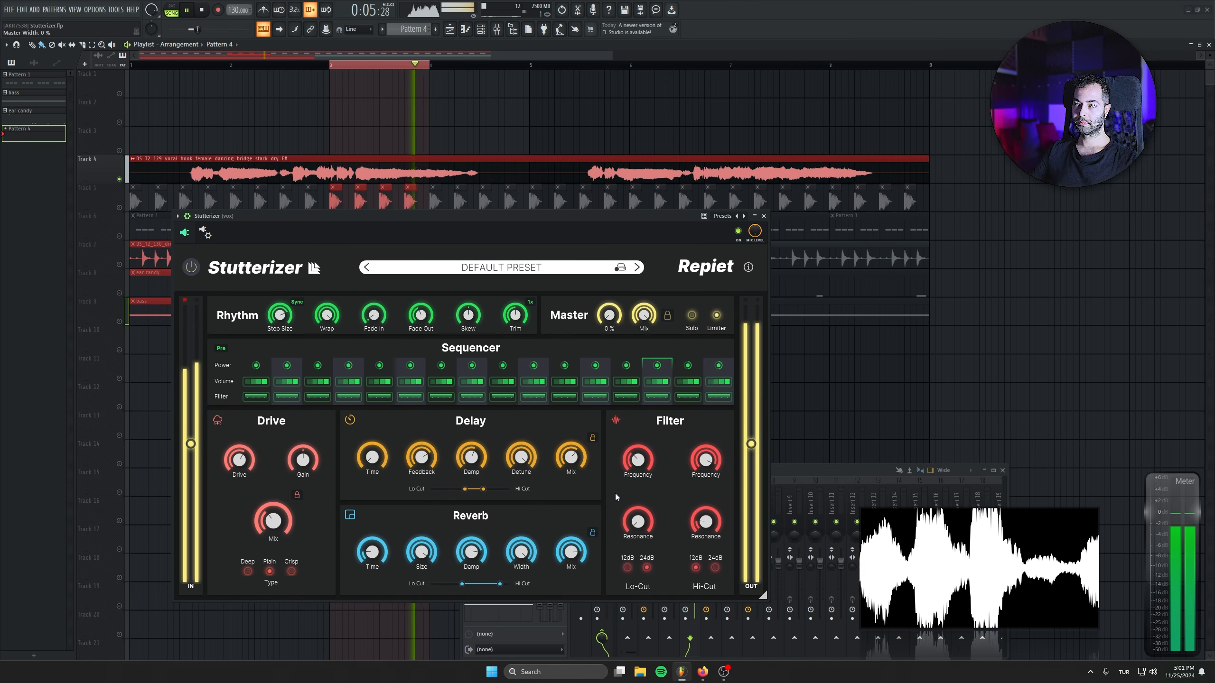
left_click_drag(615, 494, 555, 149)
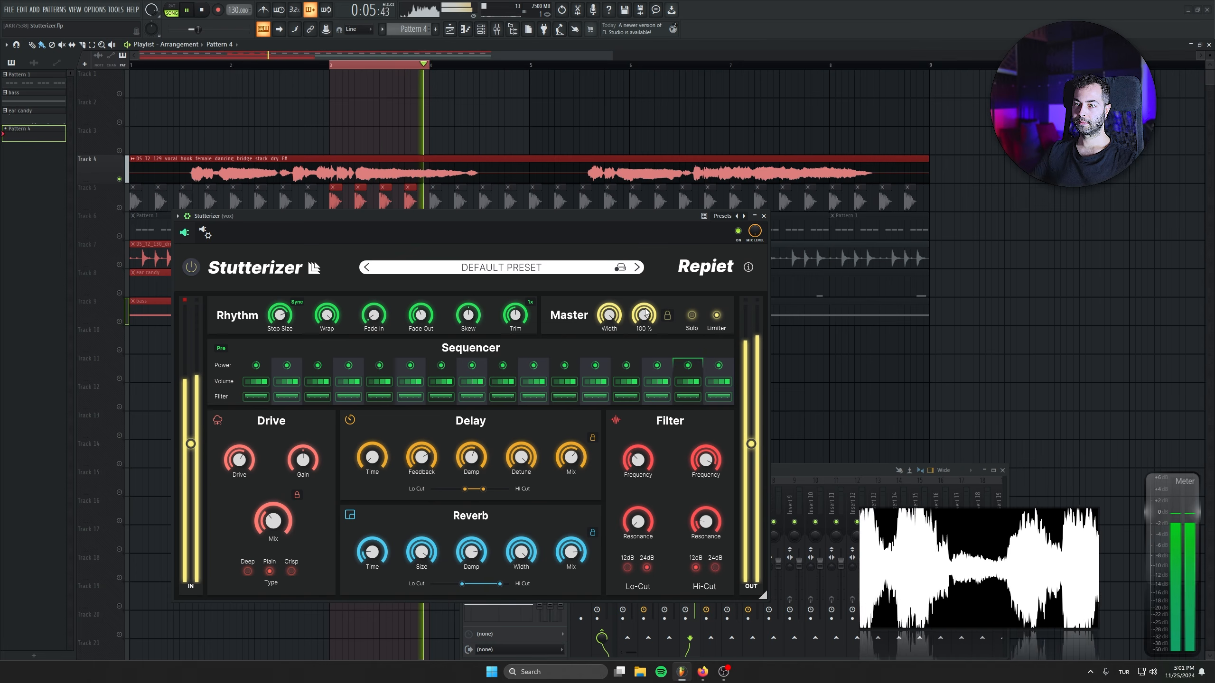
key("space")
left_click_drag(646, 313, 624, 327)
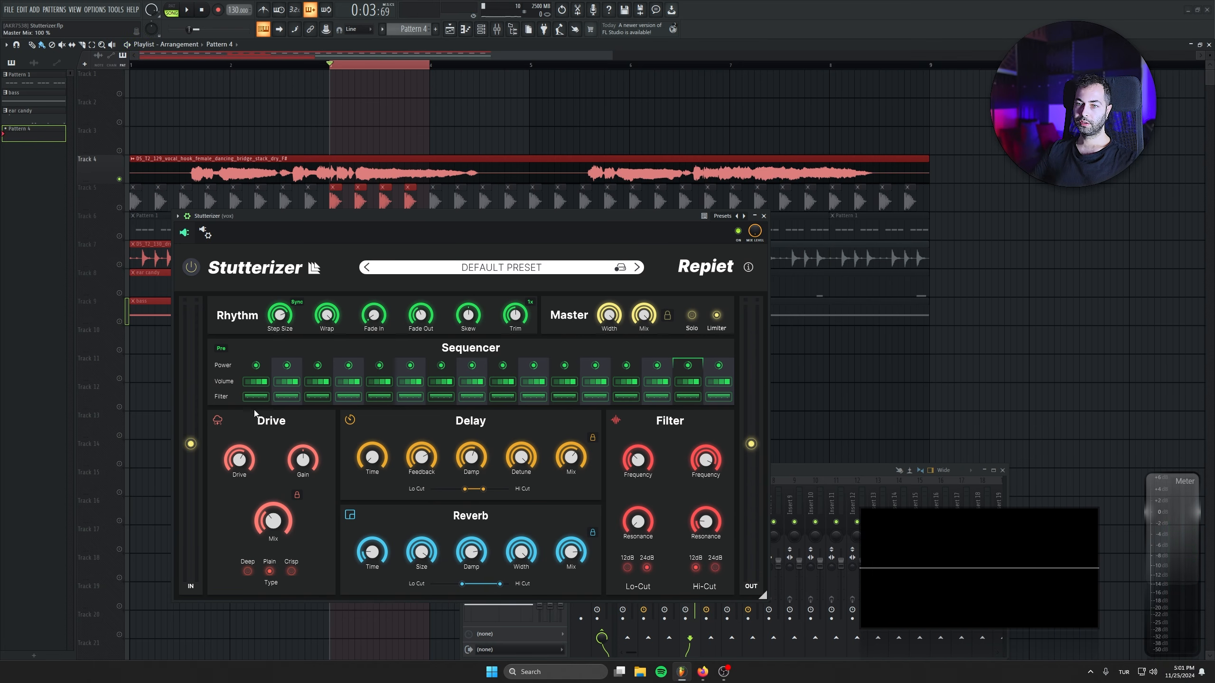
mouse_move(191, 444)
left_mouse_down()
mouse_move(183, 435)
mouse_move(193, 458)
left_mouse_up()
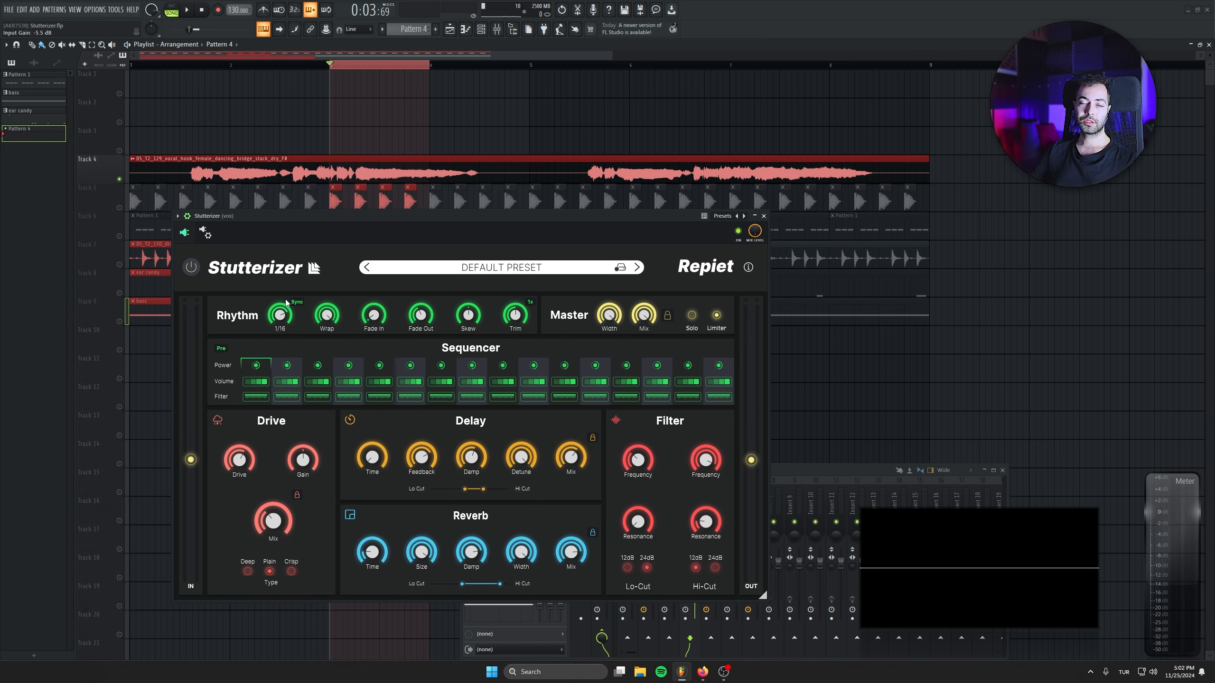
Load the 3D Stutter preset, remove the loop selection from the playlist, and audition the vocal from the first bar before closing Stutterizer.
left_click(636, 268)
double_click(157, 67)
key("space")
key("space")
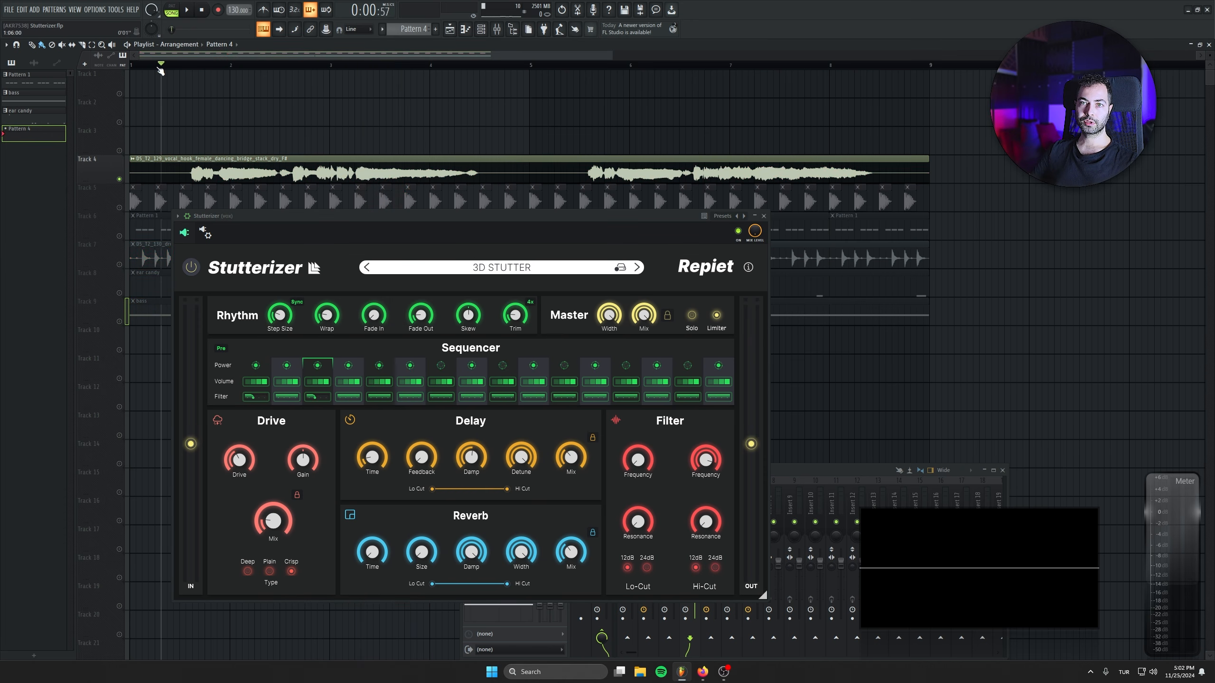
left_click(764, 216)
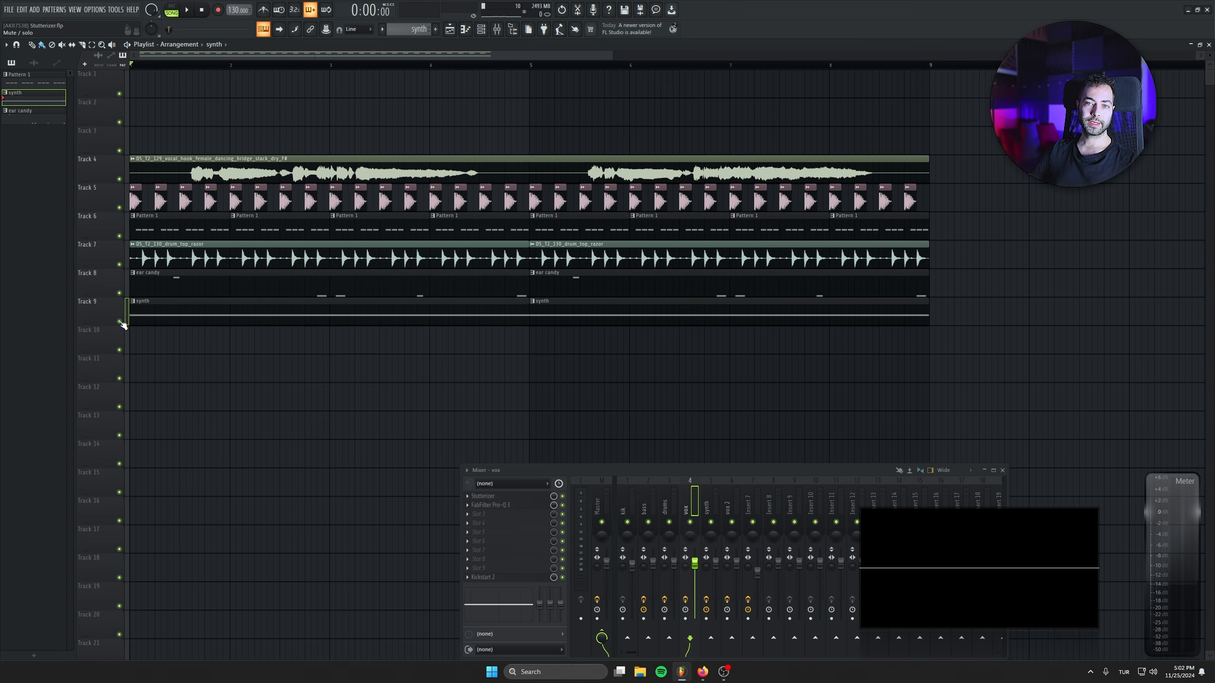
Solo the synth track in the playlist, select its mixer insert, and audition the synth with Stutterizer bypassed.
right_click(120, 322)
left_click_drag(686, 470, 492, 406)
left_click(512, 447)
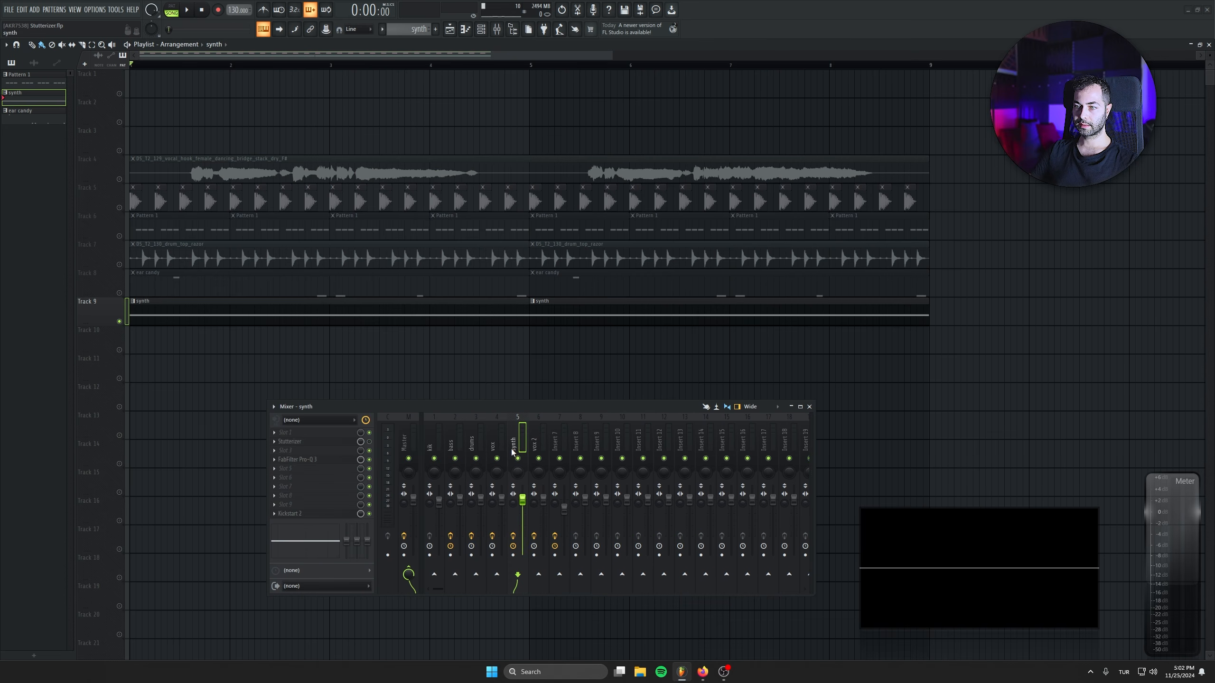
key("space")
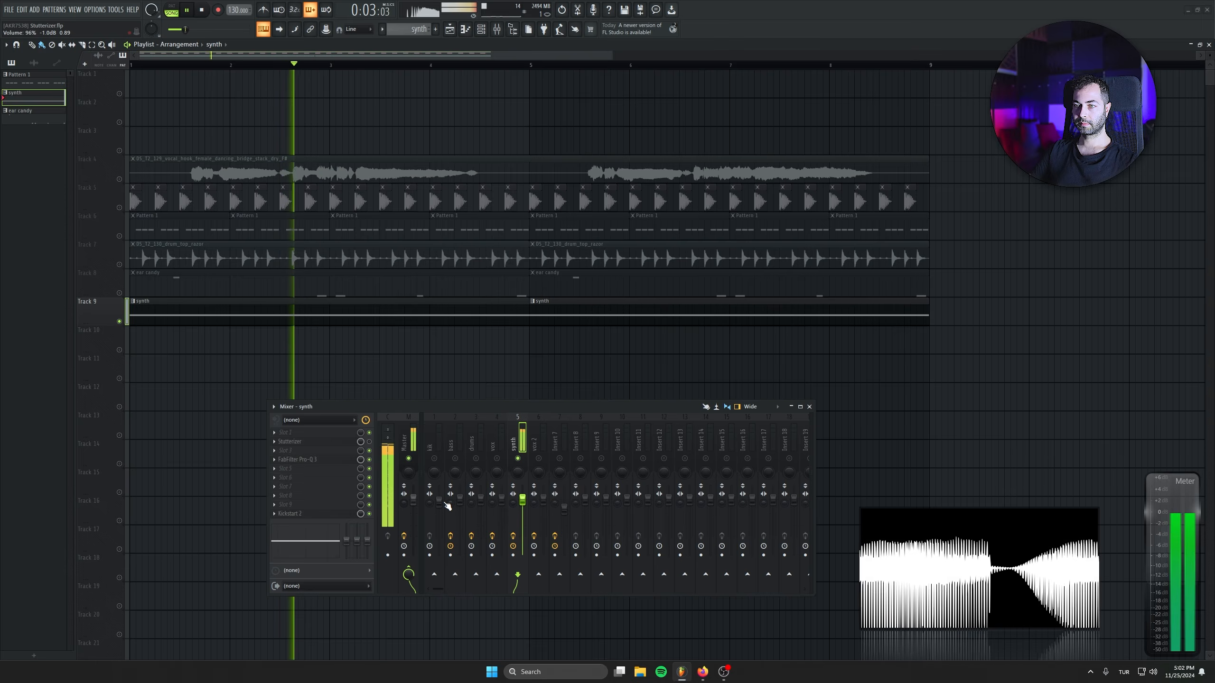
left_click(202, 10)
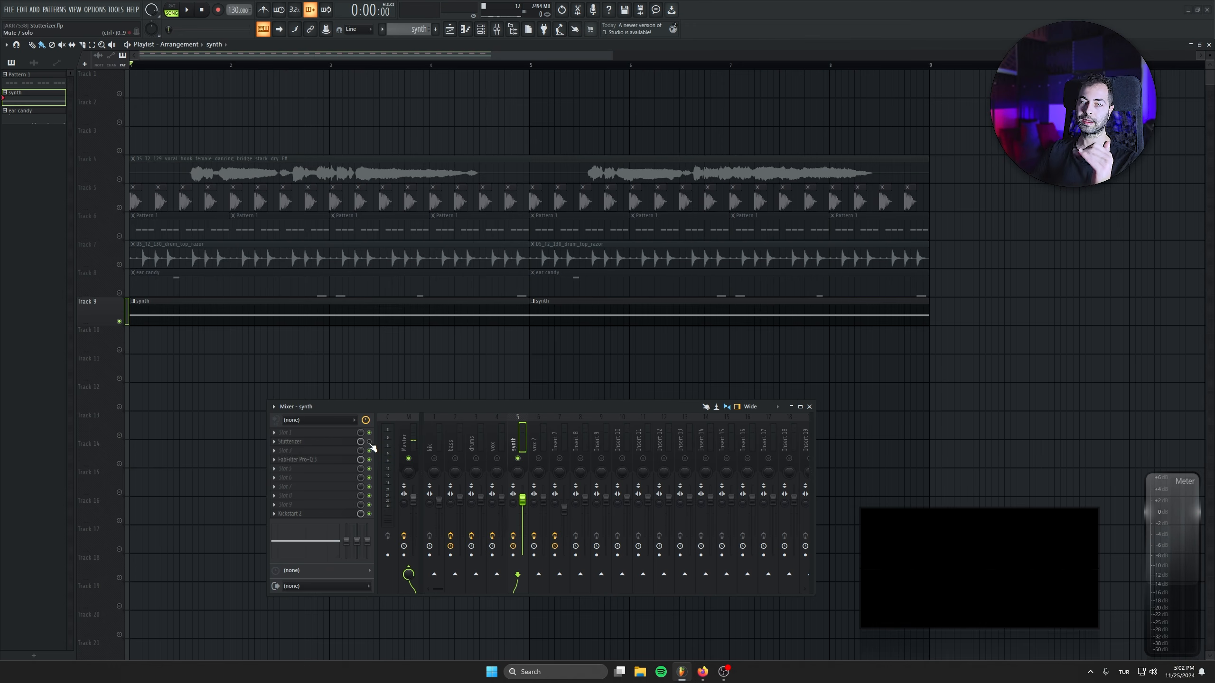
Enable and open Stutterizer on the synth insert, arrange its window beside the mixer, and audition the soloed synth with the Soft Gate preset.
left_click(347, 444)
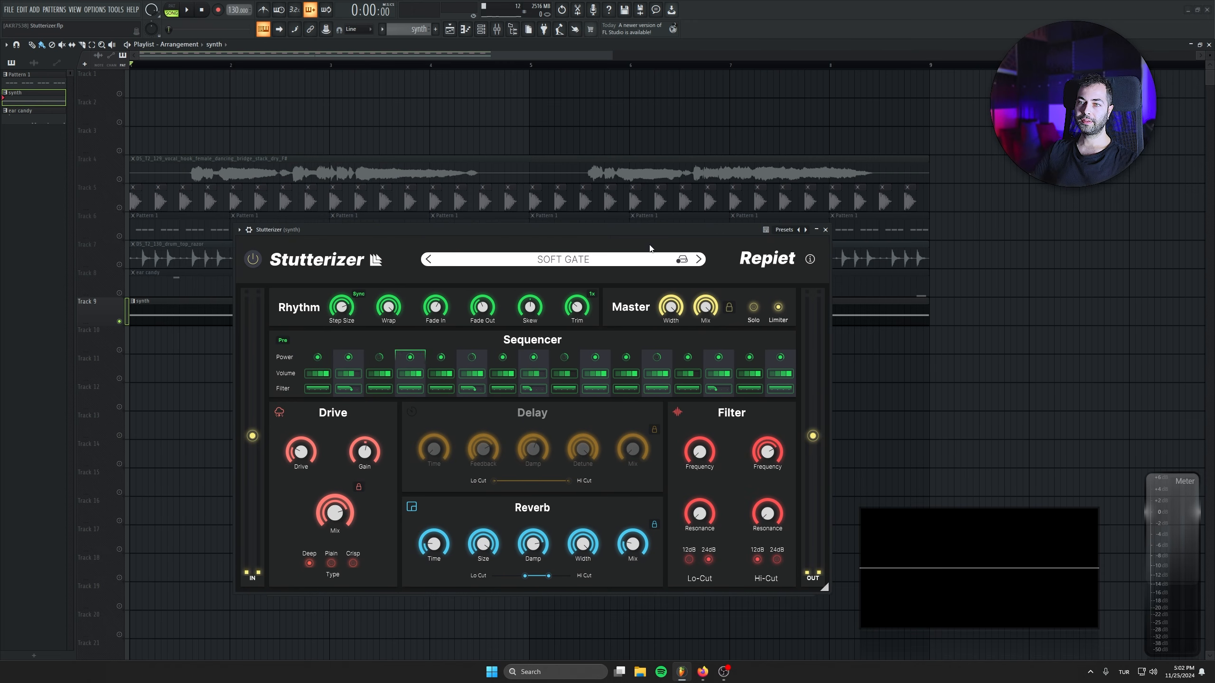
left_click_drag(557, 229, 685, 436)
left_click(562, 335)
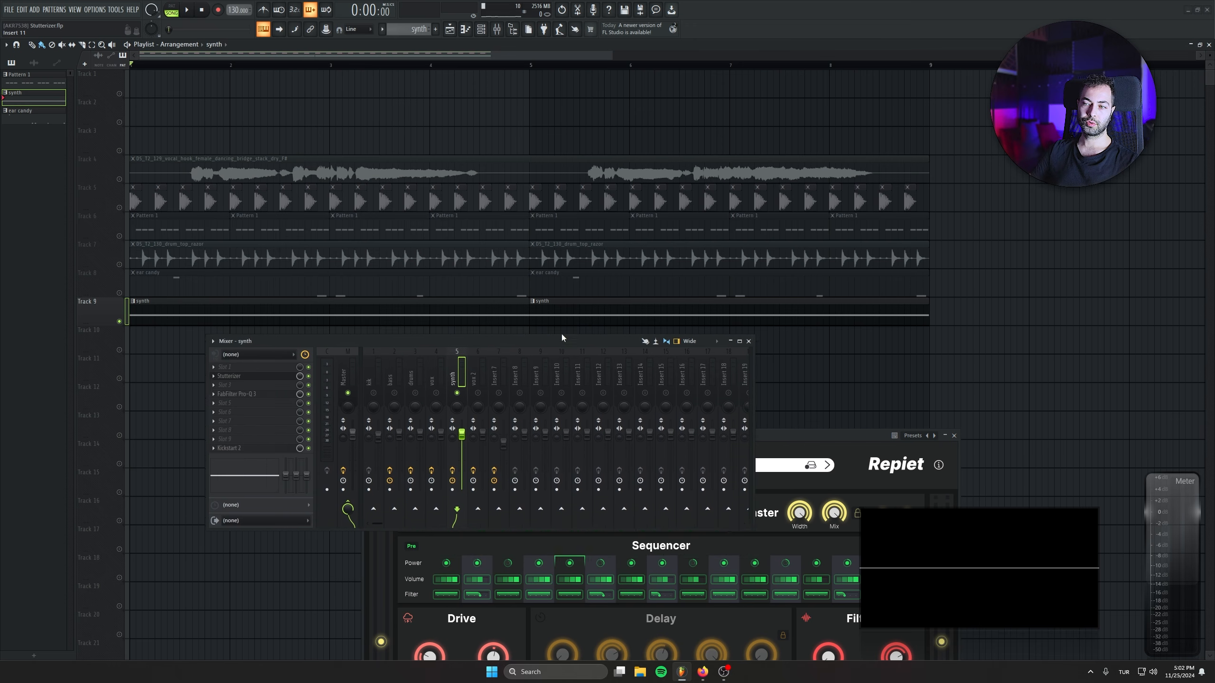
left_click_drag(782, 438, 797, 340)
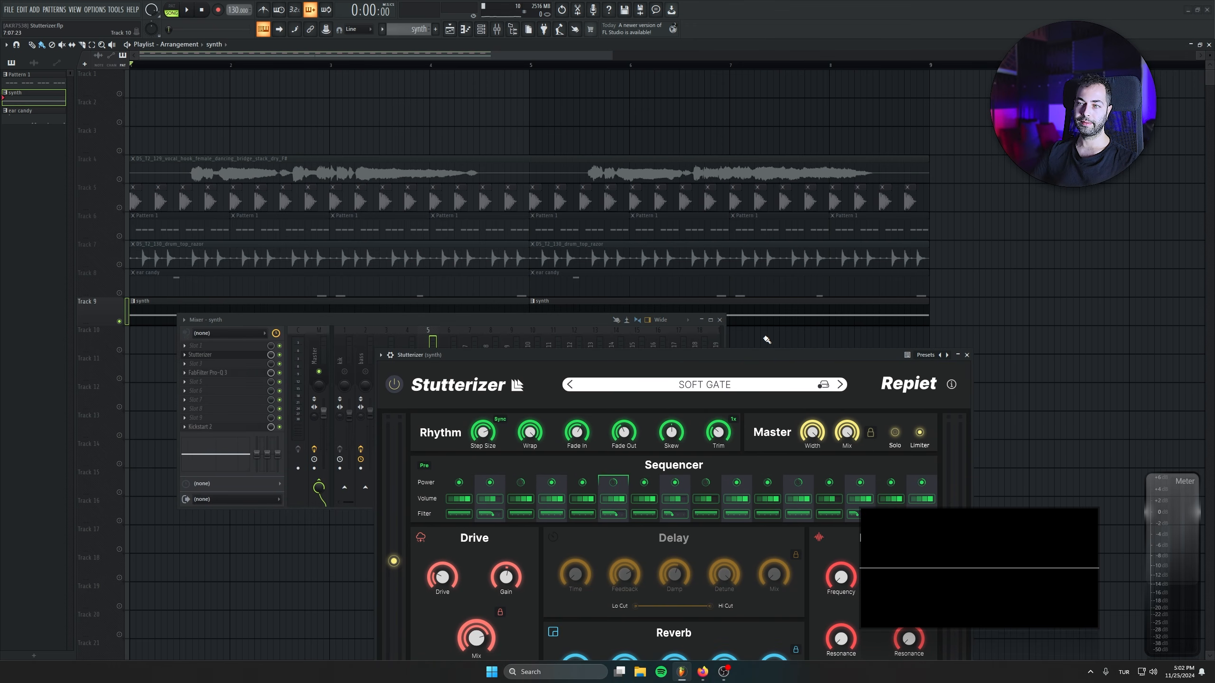
left_click(469, 317)
key("space")
left_click_drag(766, 355, 844, 228)
left_click(333, 318)
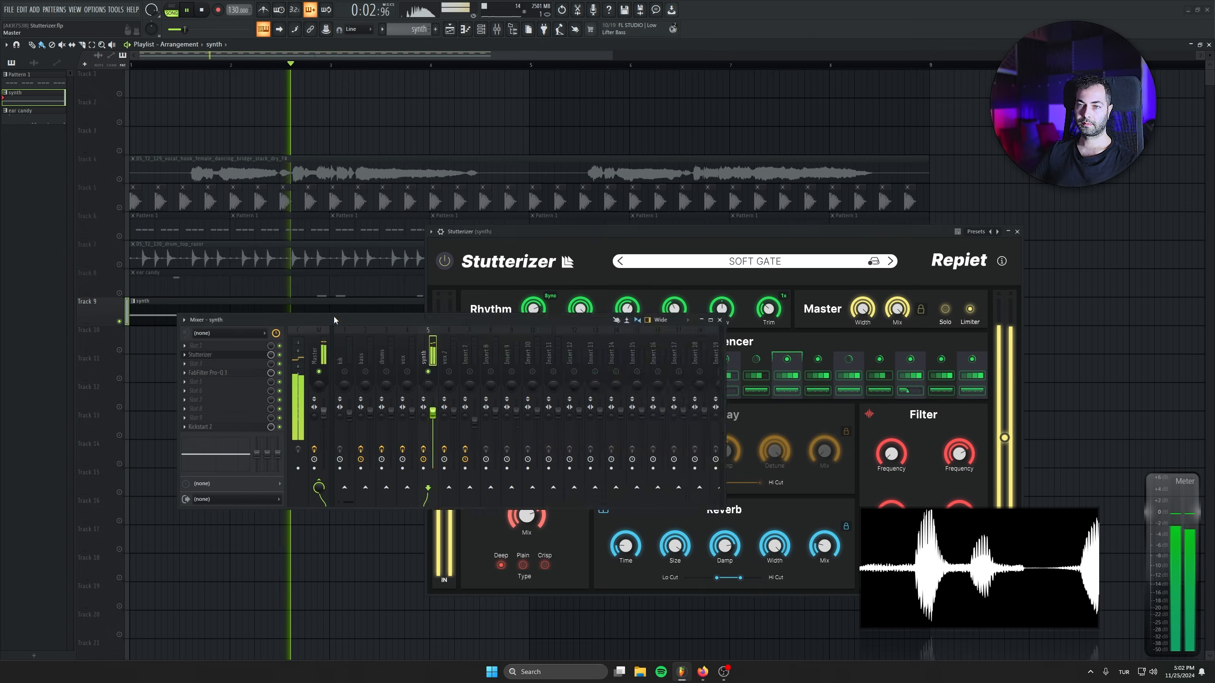
Unmute playlist tracks 5 and 6, bring their mixer inserts back in, and lower the synth fader to about -2.0 dB during playback.
left_click(119, 207)
left_click(119, 236)
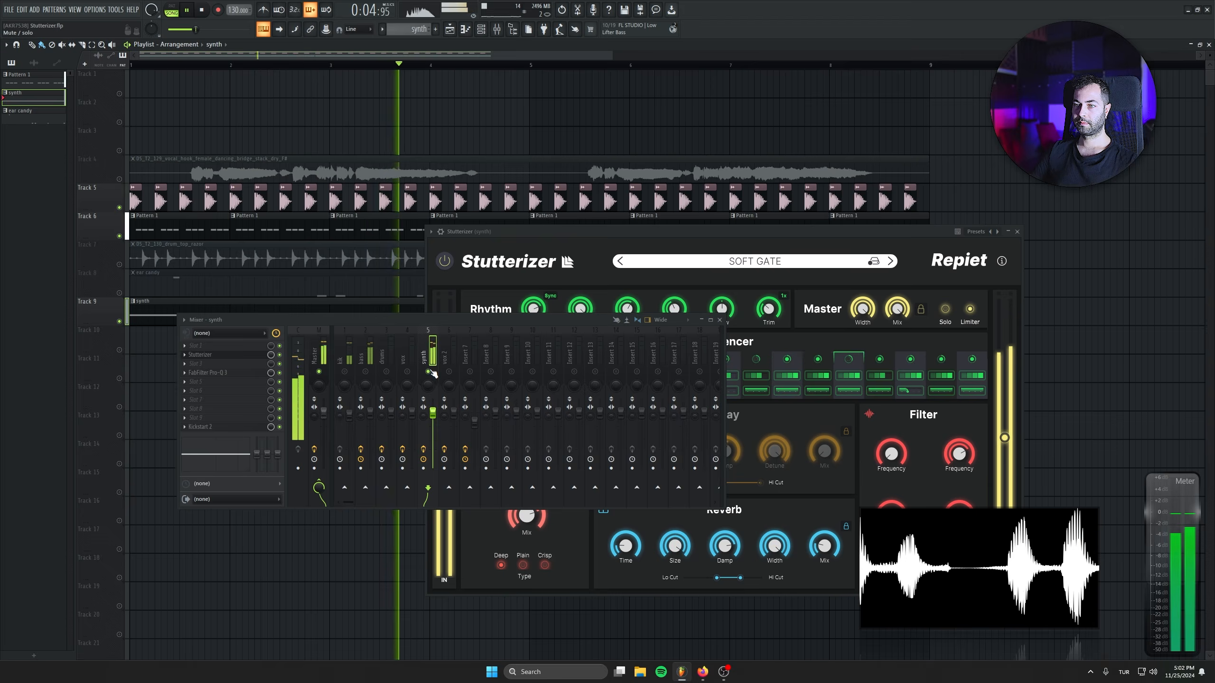
right_click(428, 371)
left_click_drag(433, 412, 435, 421)
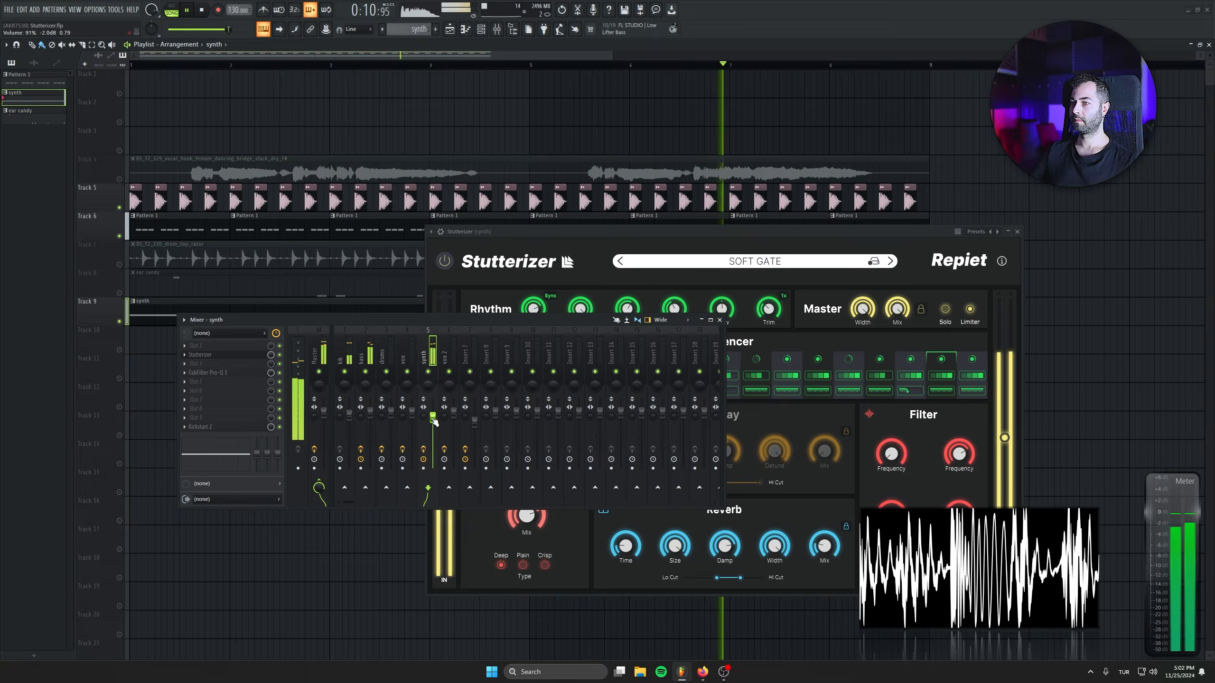
left_click(676, 249)
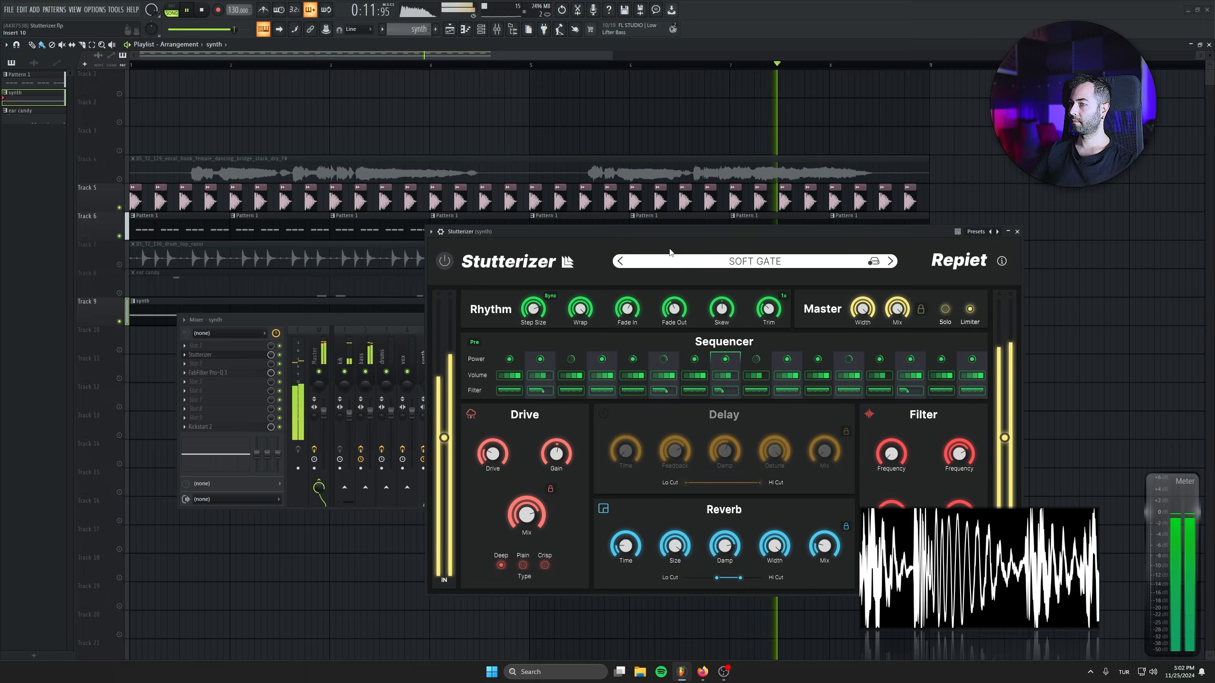
left_click(201, 12)
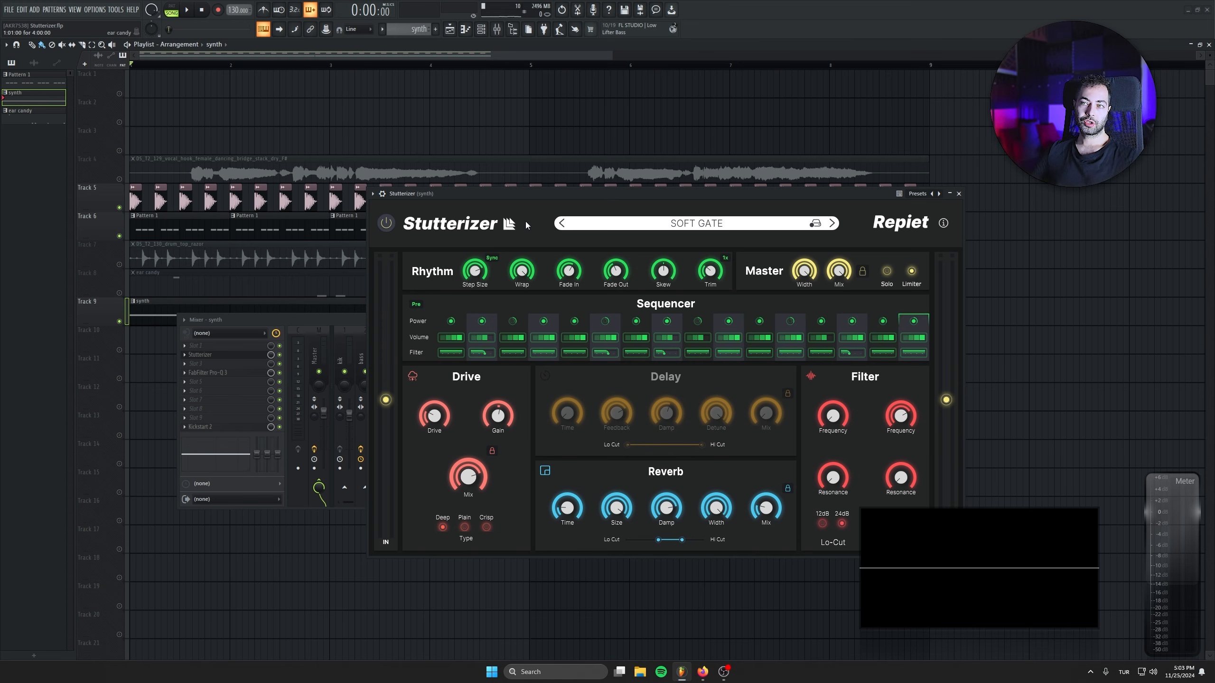
Inspect the synth pattern's sustained note in the piano roll and return to the playlist.
left_click_drag(615, 209, 737, 300)
double_click(290, 304)
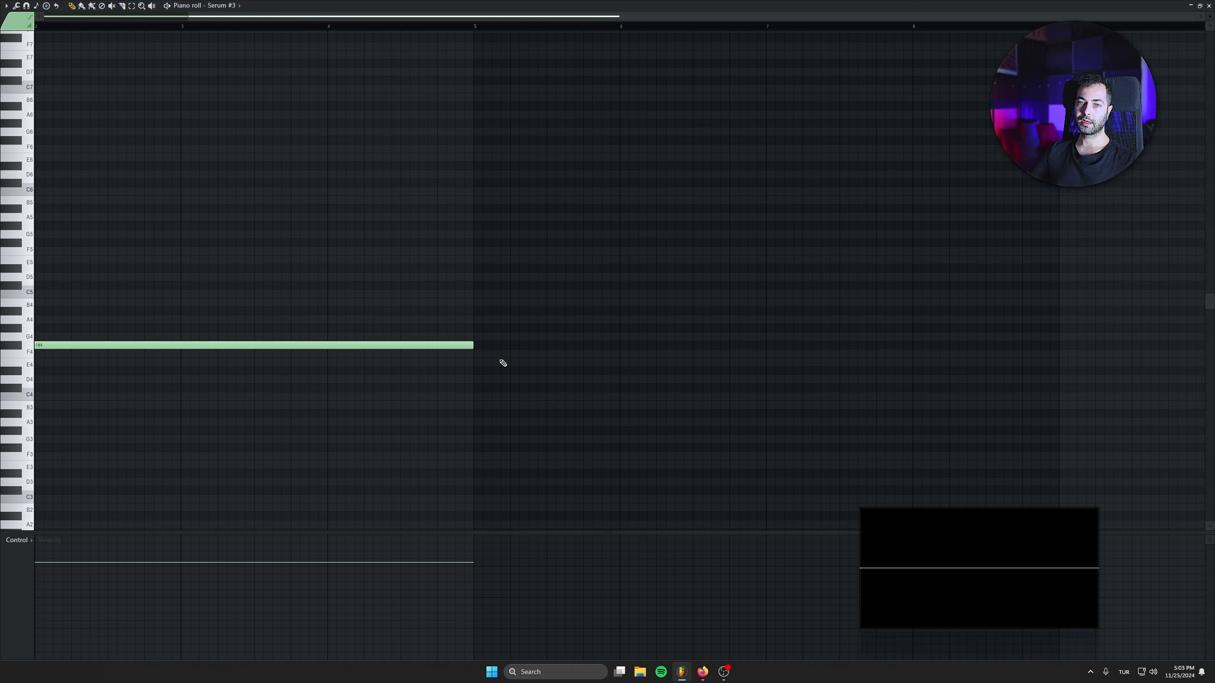
key("ctrl+a")
key("Escape")
Play the arrangement, unmute the vocal track, and lower the synth insert's fader slightly further.
key("space")
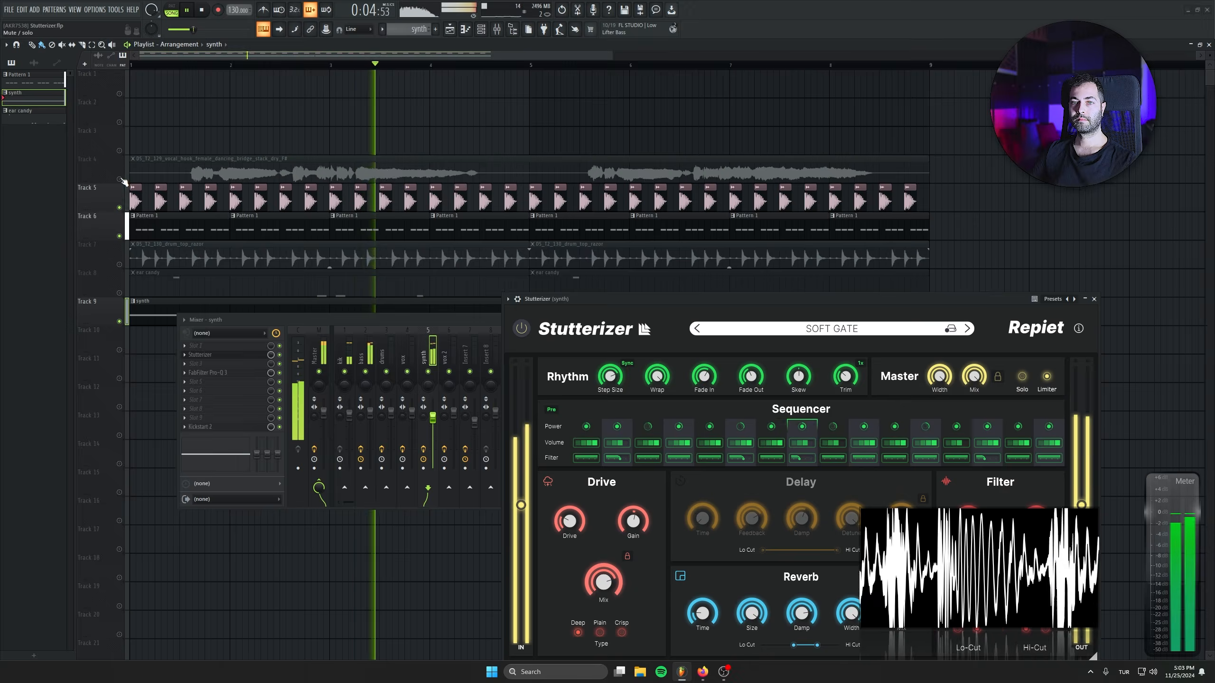
left_click(404, 383)
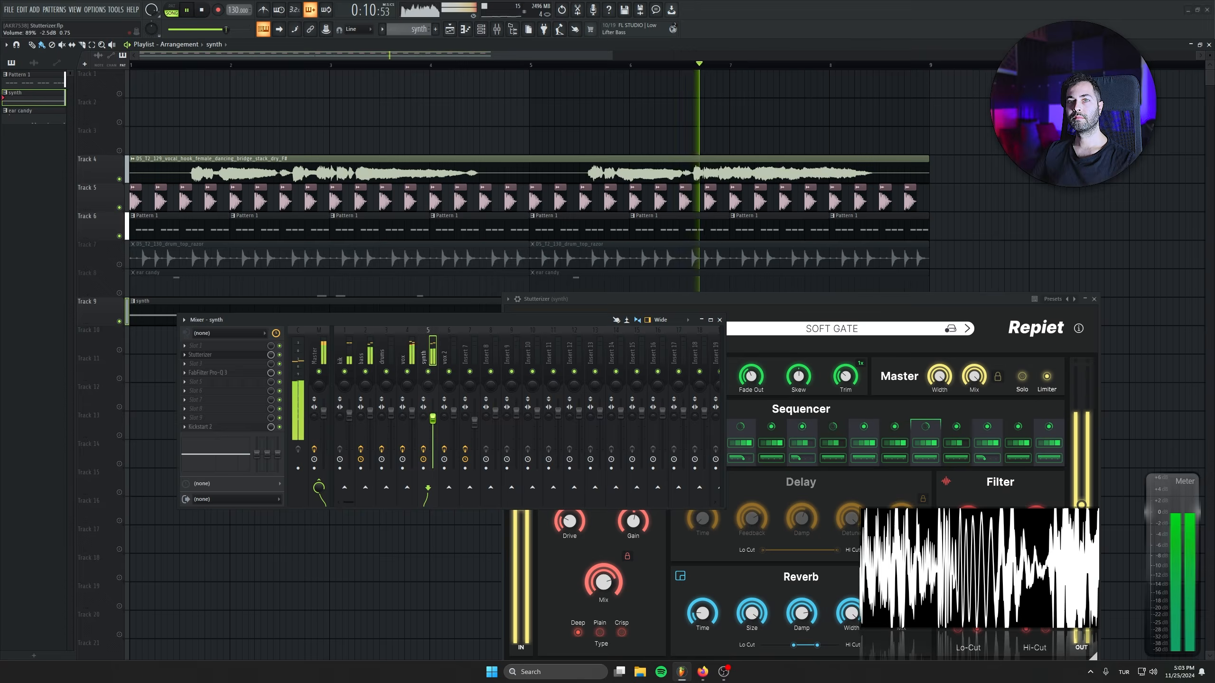
left_click_drag(436, 420, 436, 423)
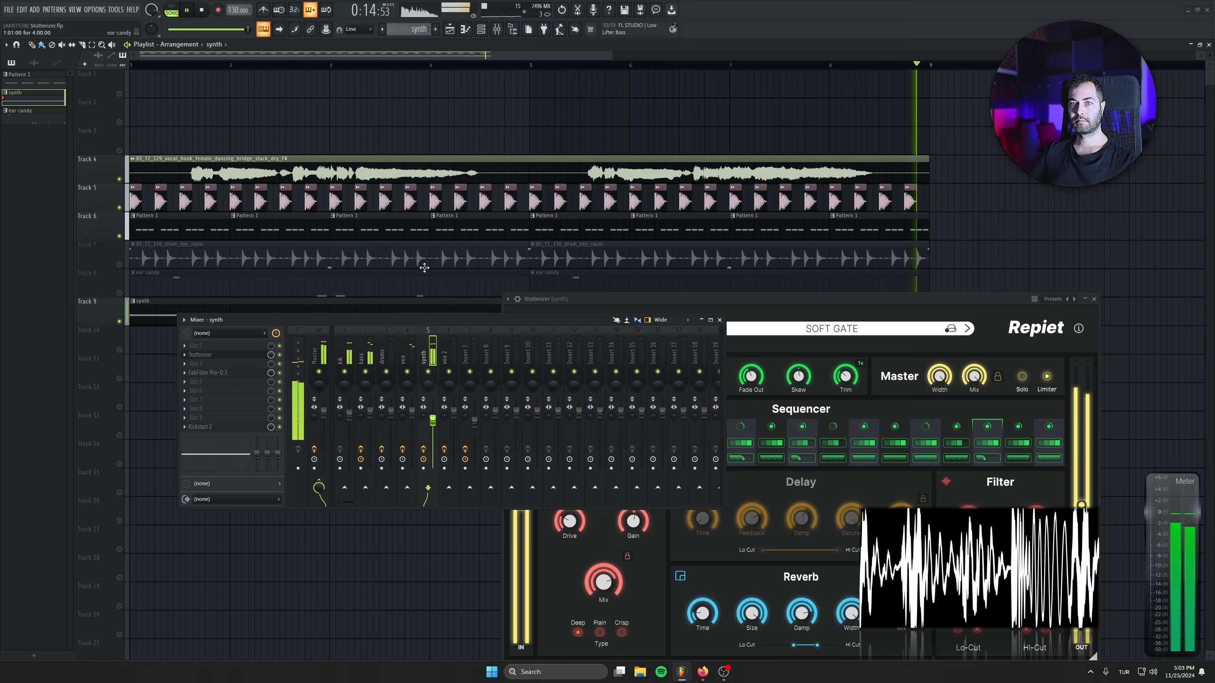
Open Serum #3 from the channel rack, set its upper pitch-bend range to 1, and audition pitch-wheel bends on the synth over the arrangement.
key("F6")
key("space")
left_click(334, 289)
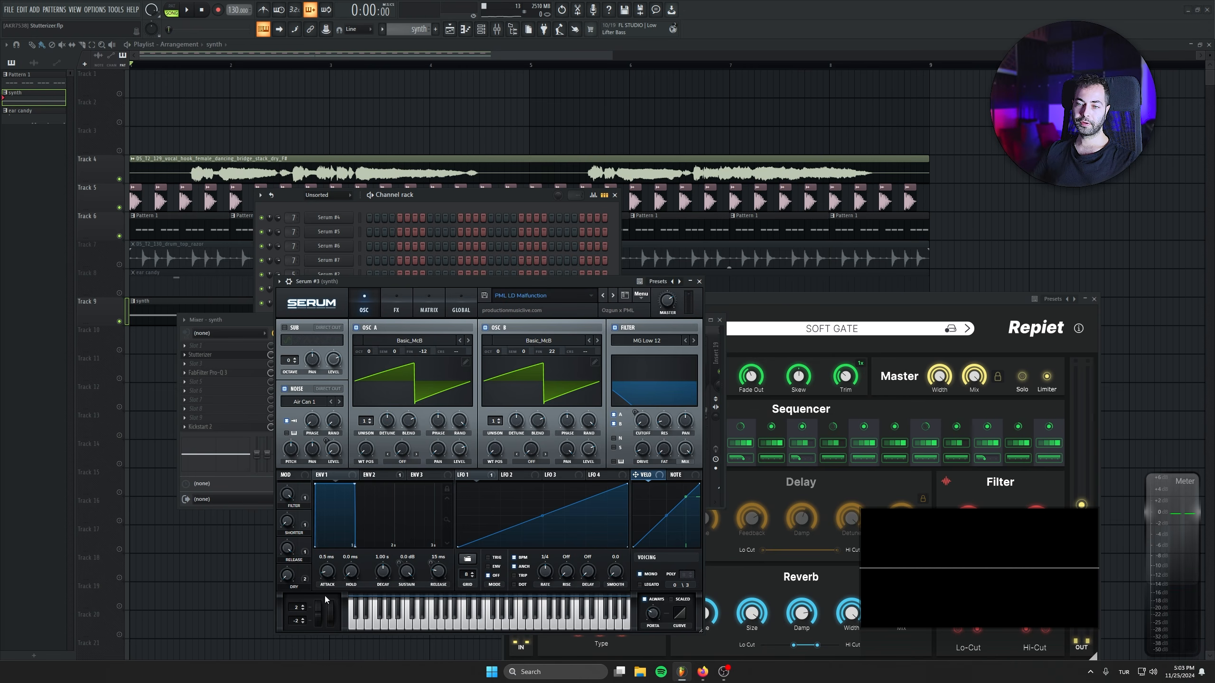
left_click_drag(386, 282, 311, 182)
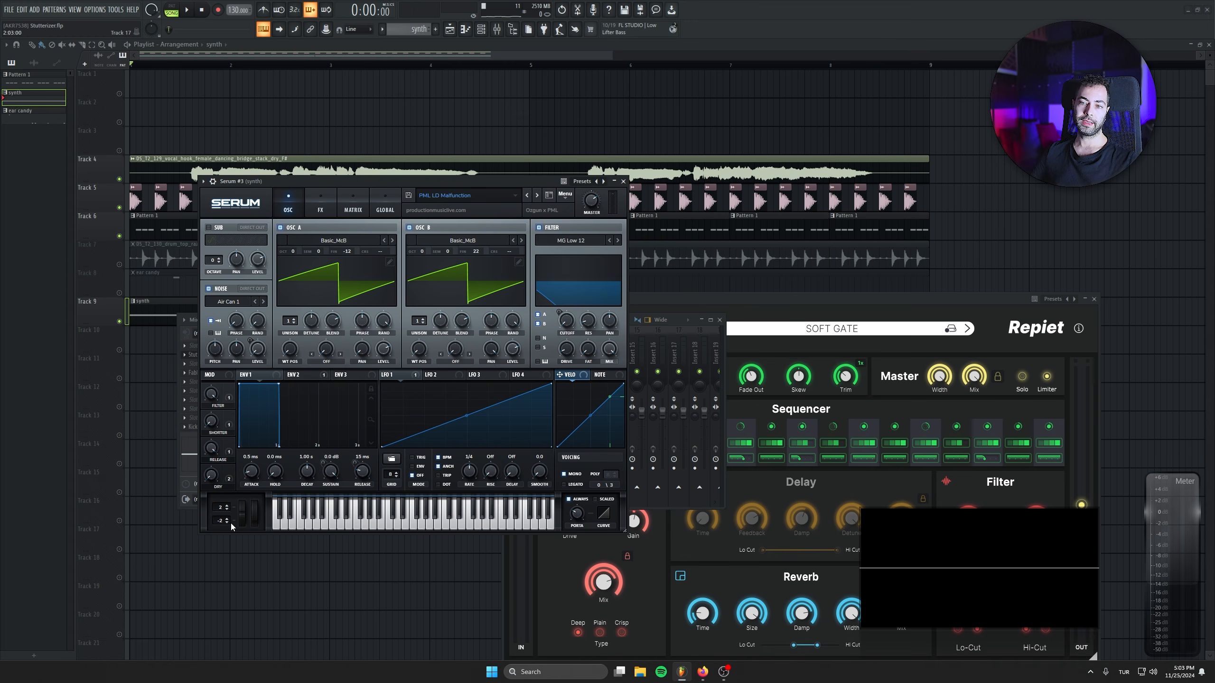
key("space")
mouse_move(243, 517)
left_mouse_down()
mouse_move(245, 497)
mouse_move(245, 538)
mouse_move(221, 510)
mouse_move(242, 487)
mouse_move(245, 514)
mouse_move(245, 476)
mouse_move(244, 520)
left_mouse_up()
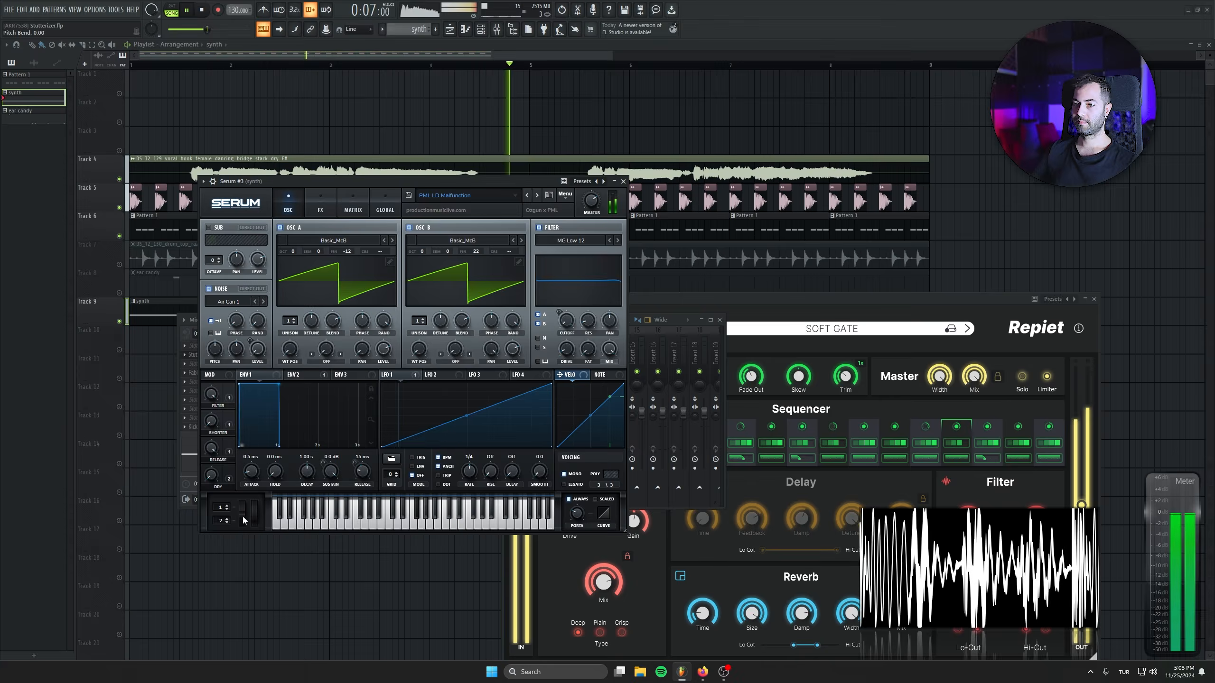
left_click(202, 10)
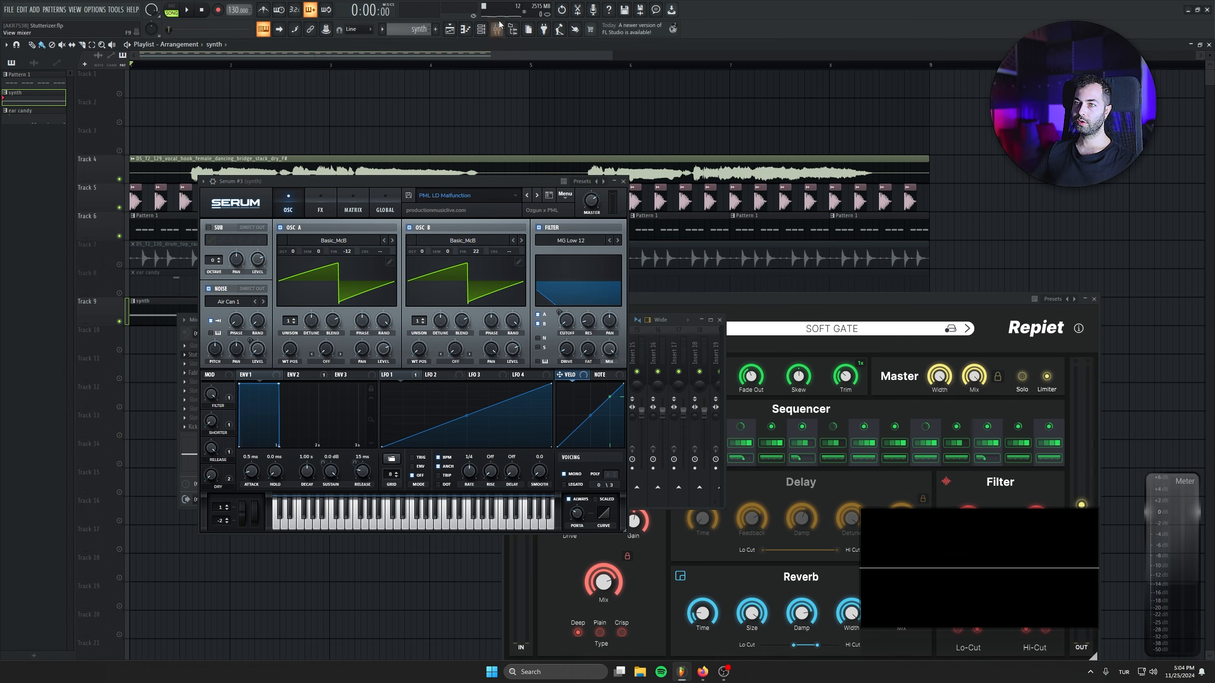
left_click(623, 182)
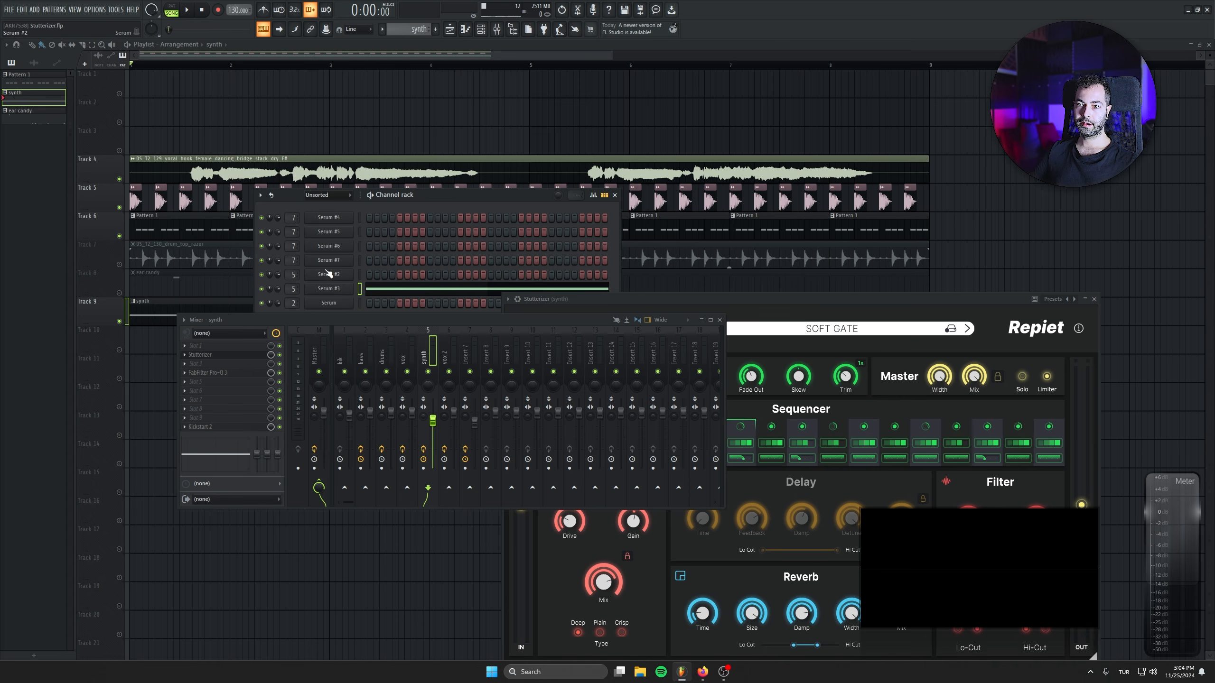
Switch to the empty Pattern 4 and give the Serum #2 channel a sustained note.
scroll(419, 28, "down", 1)
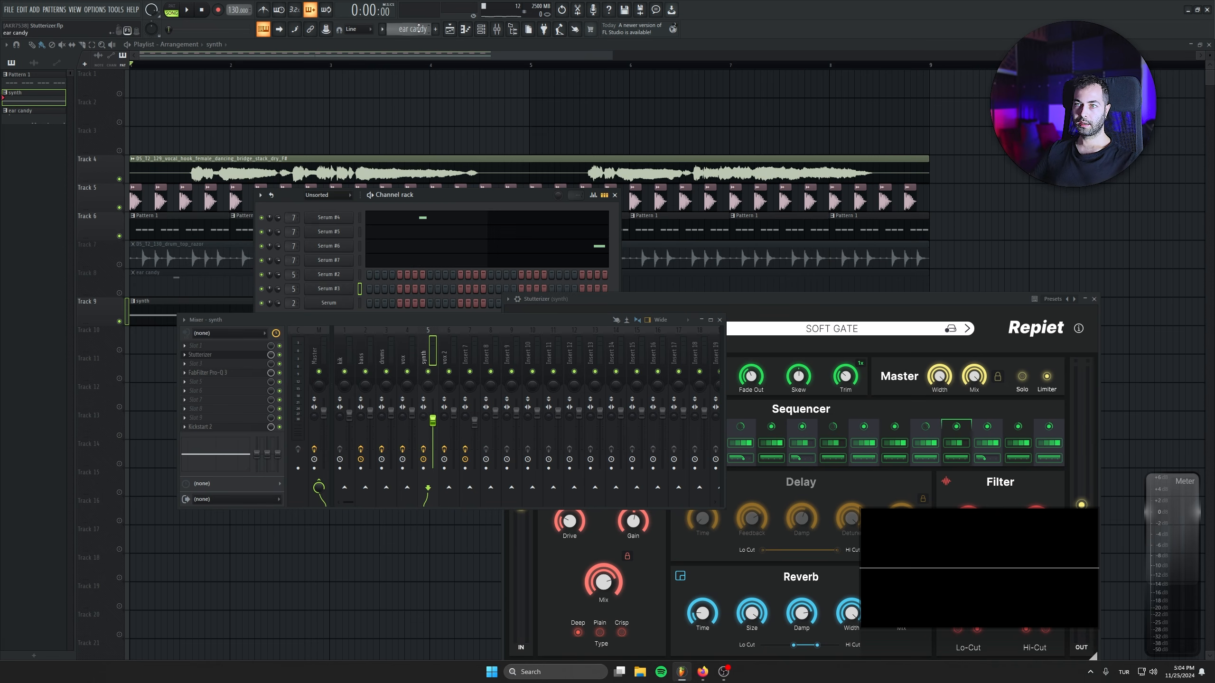
scroll(405, 29, "down", 1)
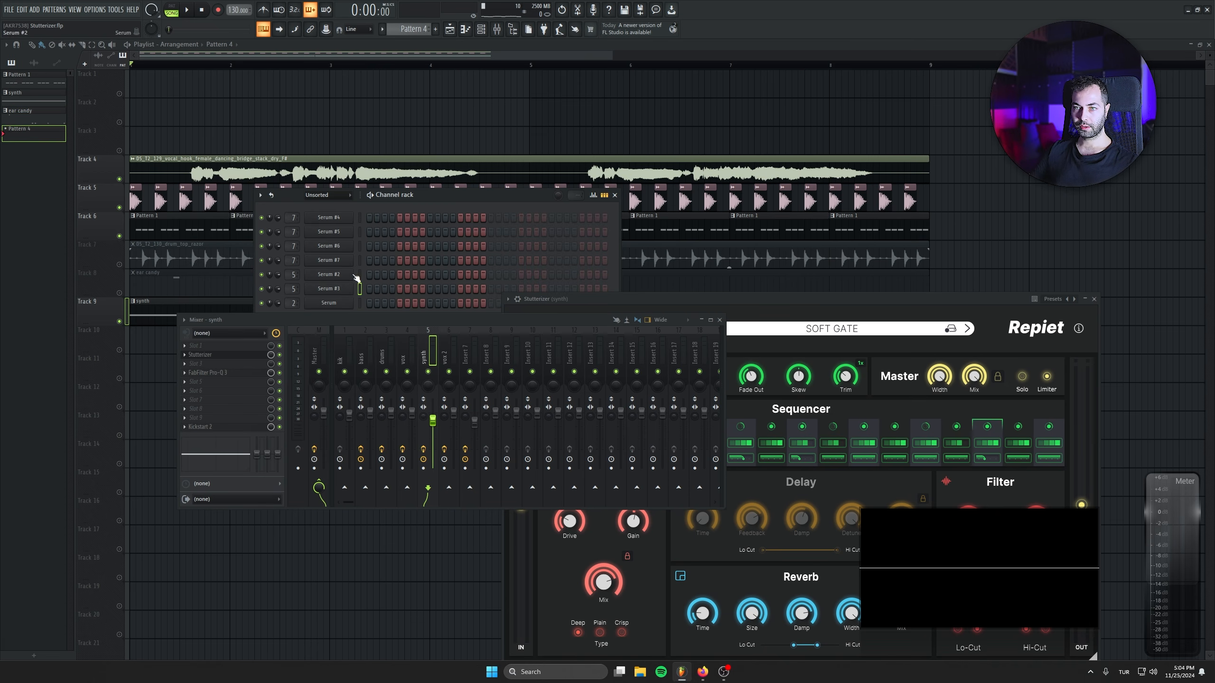
key("ctrl+z")
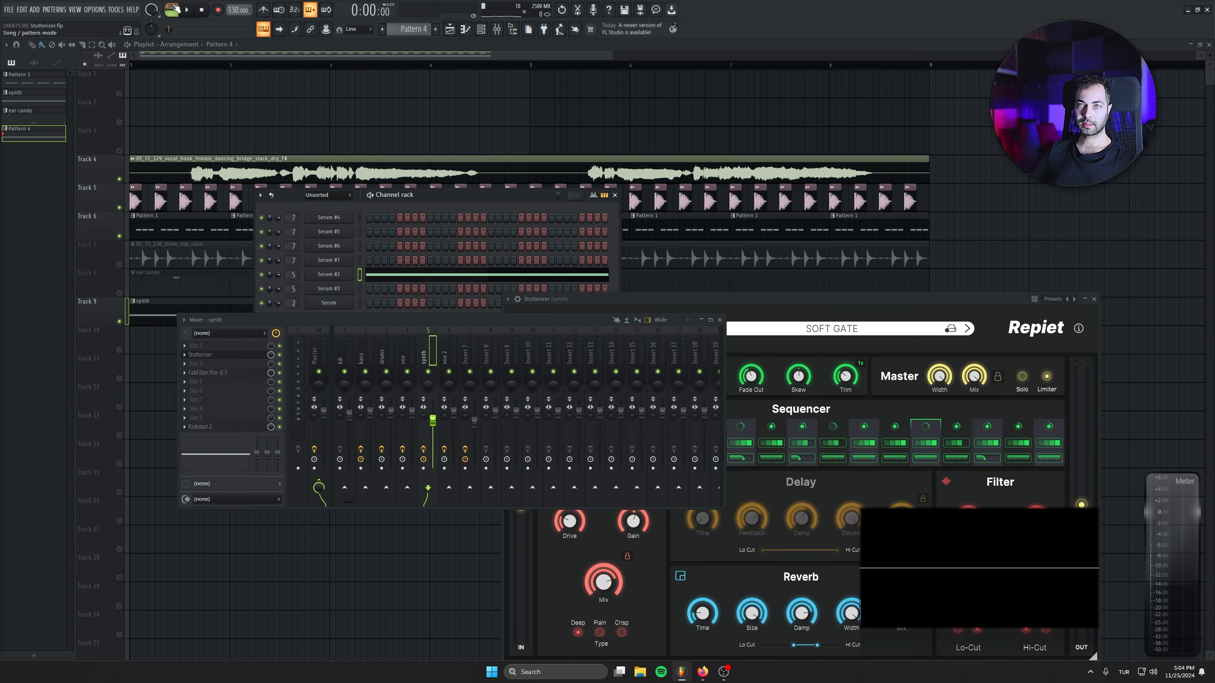
Load a second Stutterizer on the synth insert, choose its Big Room Mover factory preset, and arrange the windows.
left_click(185, 356)
left_click_drag(218, 405, 229, 365)
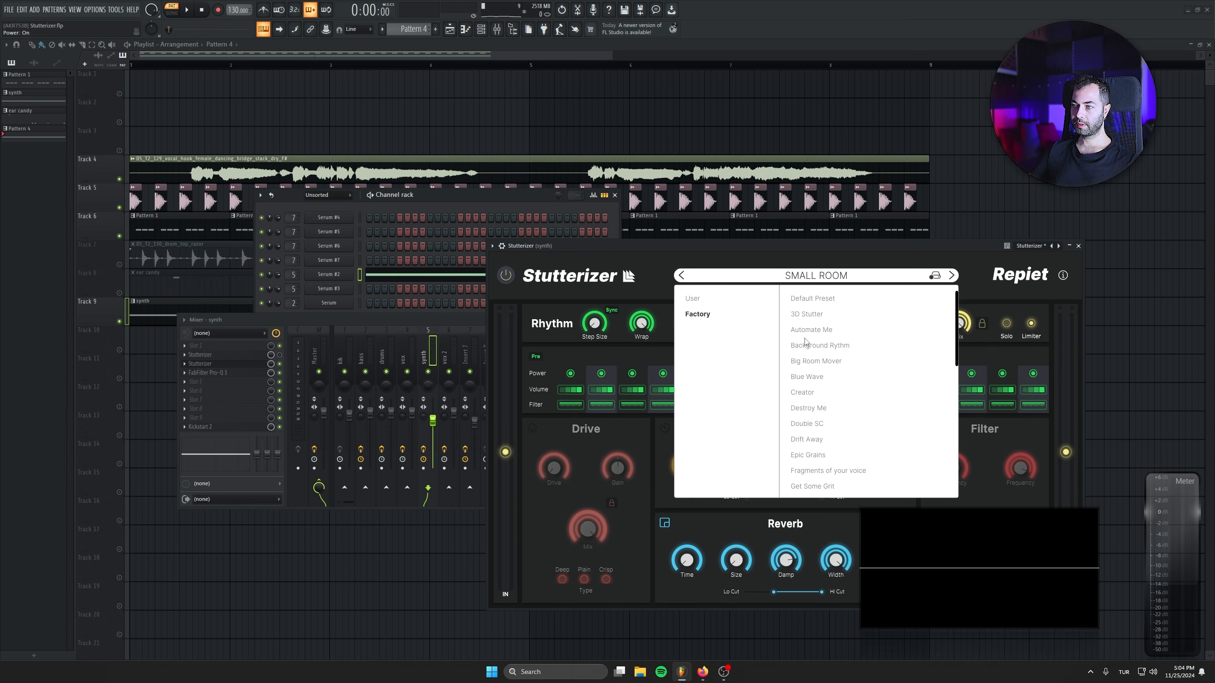
left_click(811, 362)
left_click_drag(730, 245, 920, 268)
left_click_drag(467, 193, 378, 153)
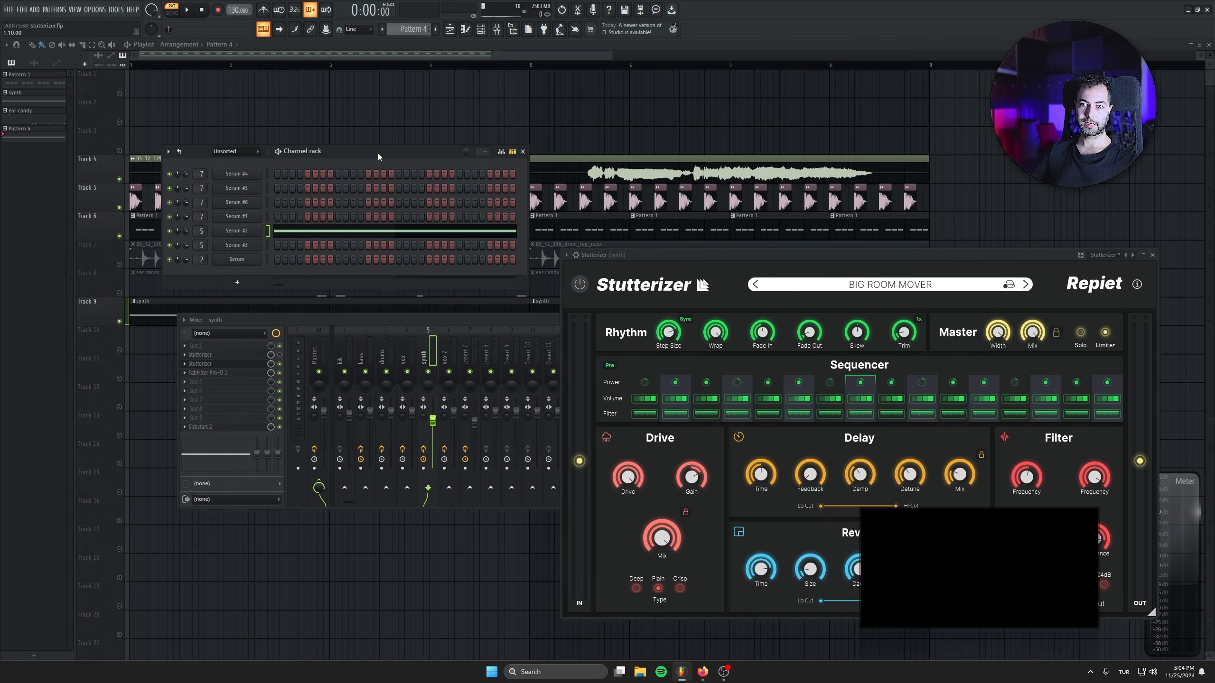
Audition Pattern 4 through the Big Room Mover preset, toggling Kickstart 2 on the synth insert.
key("space")
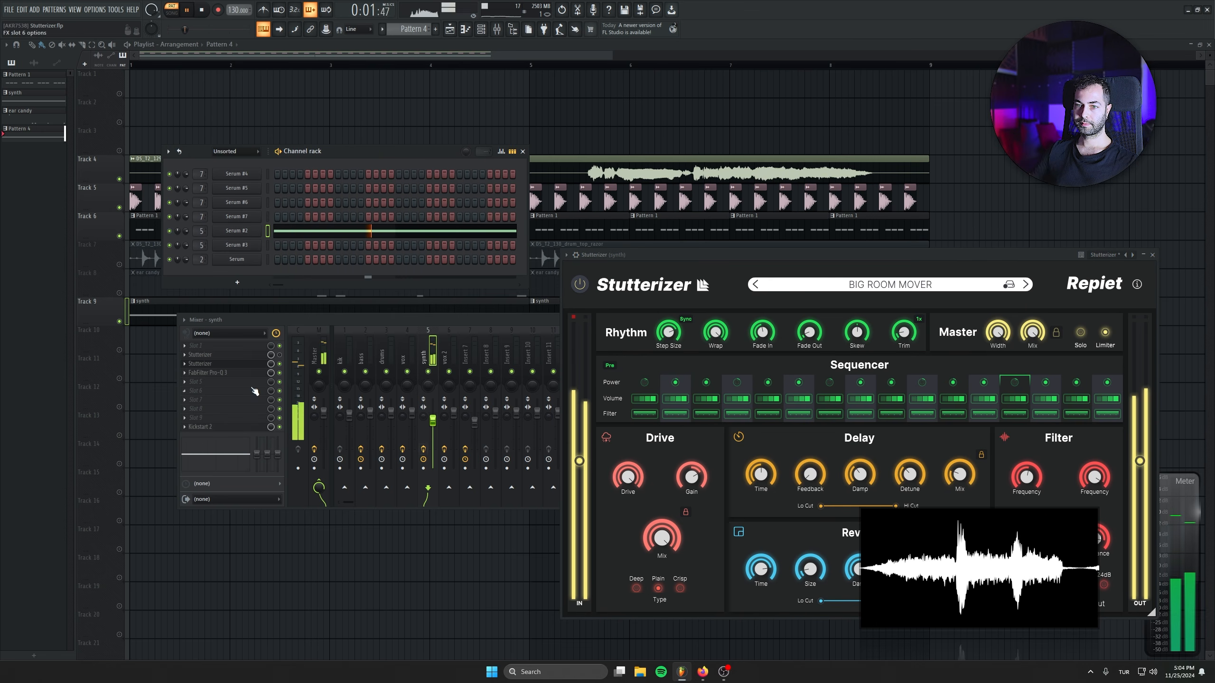
left_click(284, 434)
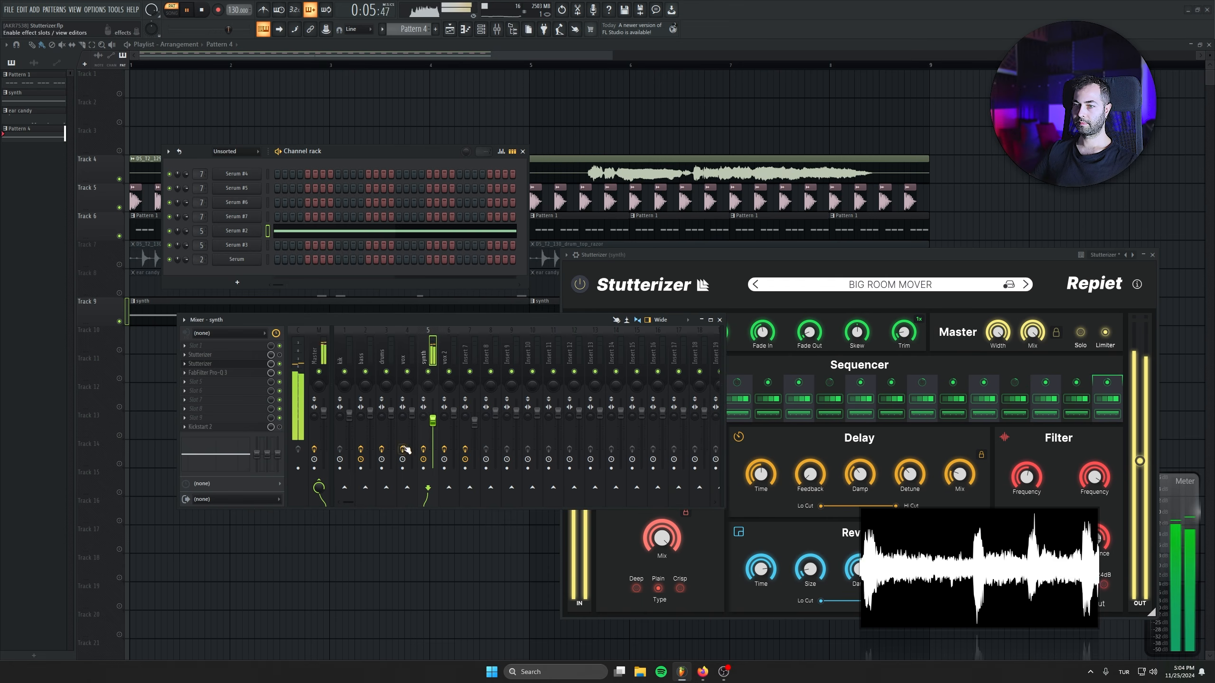
key("space")
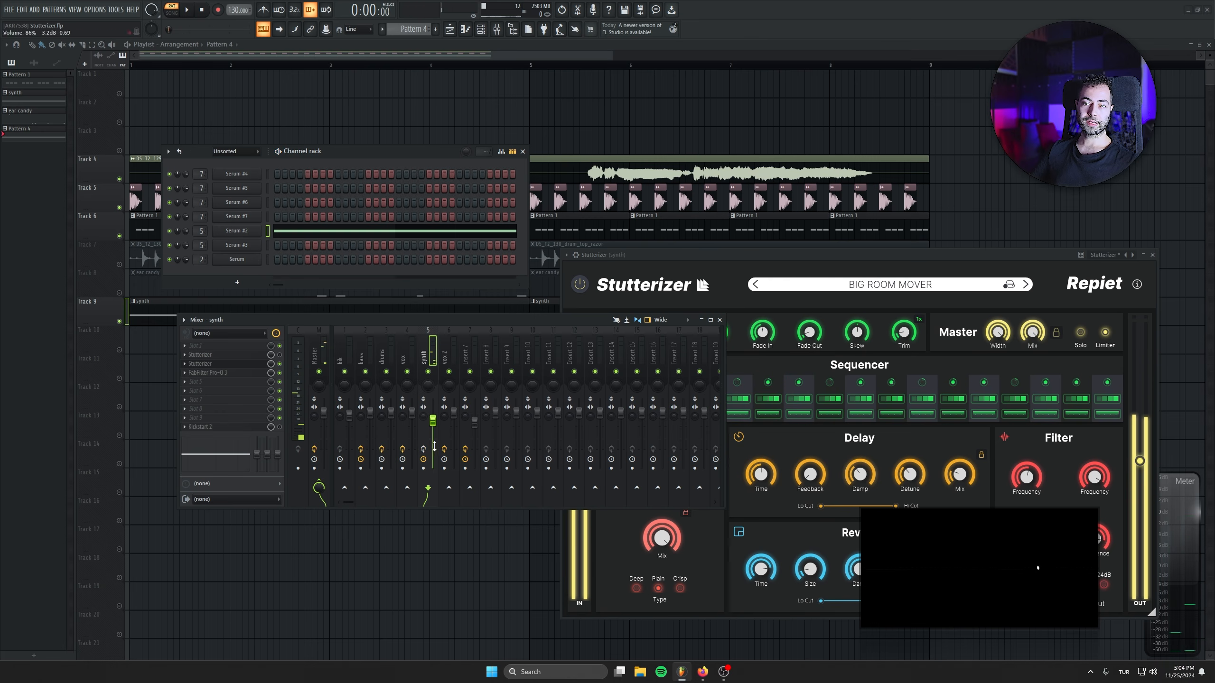
key("space")
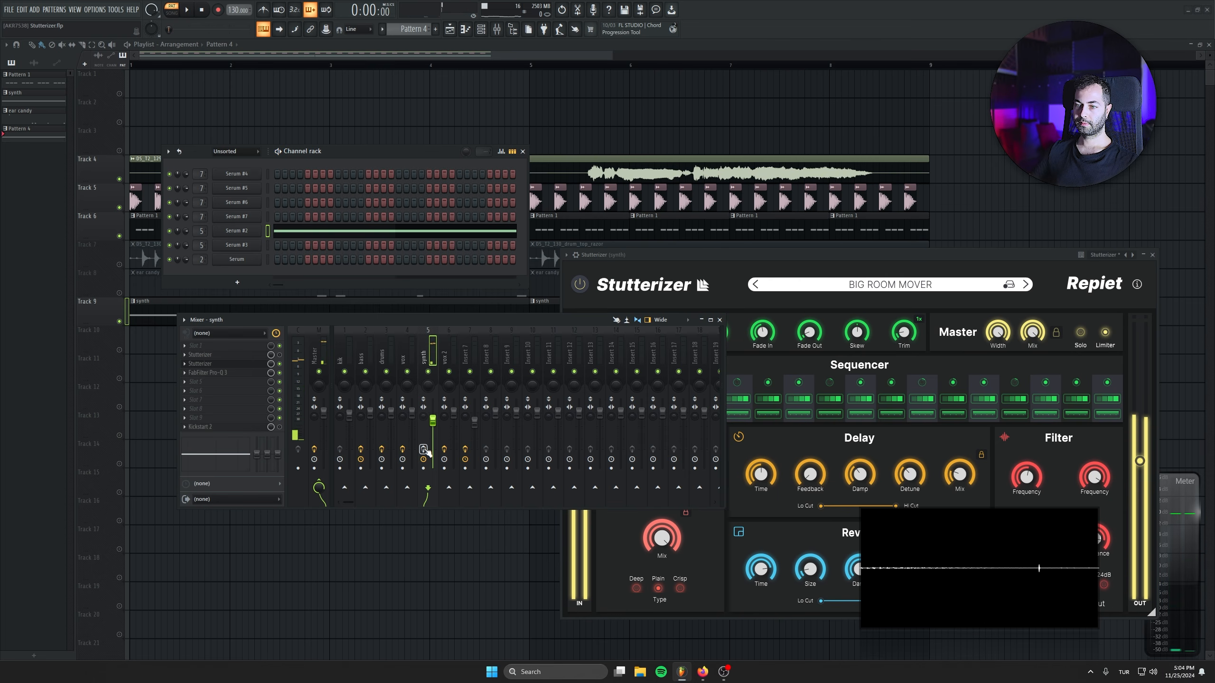
key("space")
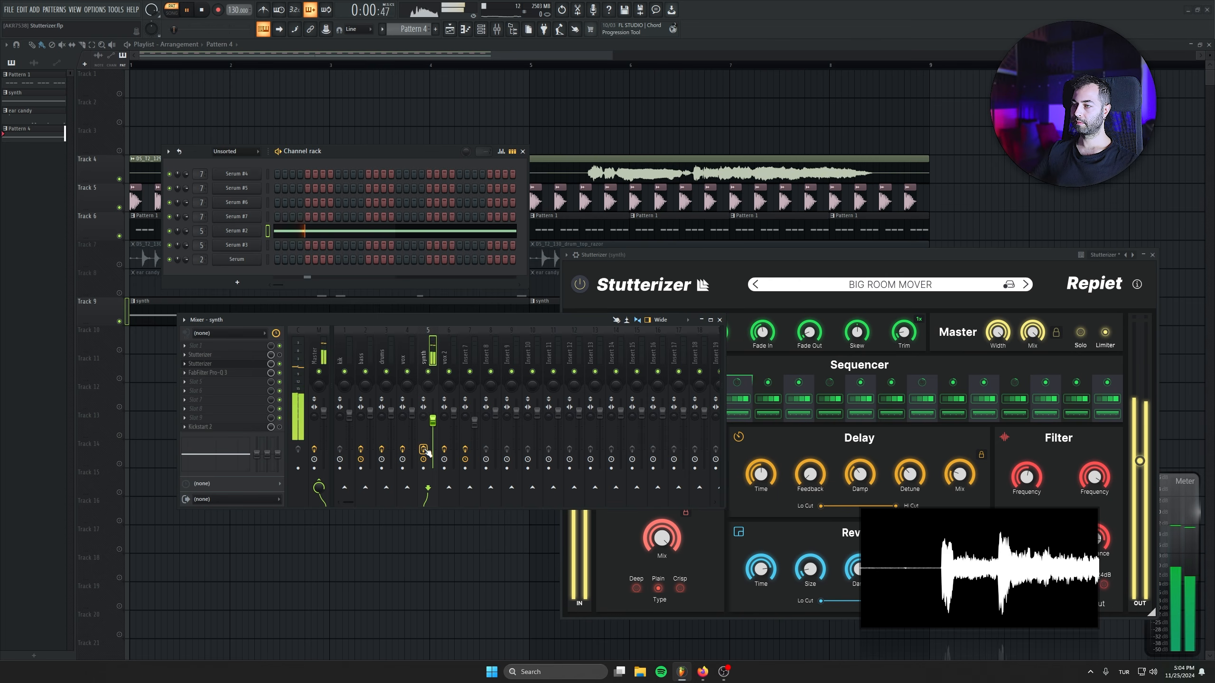
Clear the playlist view by moving Stutterizer and the mixer aside and closing the channel rack, then stop playback.
left_click_drag(818, 255, 822, 241)
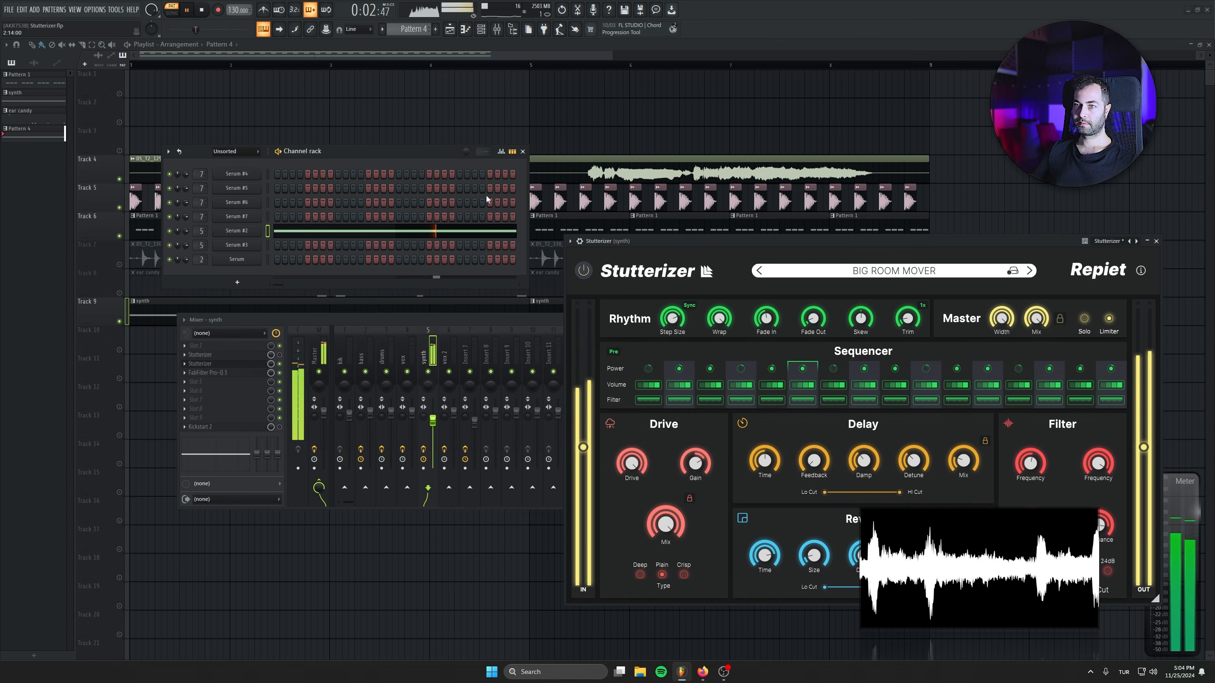
left_click(523, 152)
left_click_drag(463, 319, 456, 410)
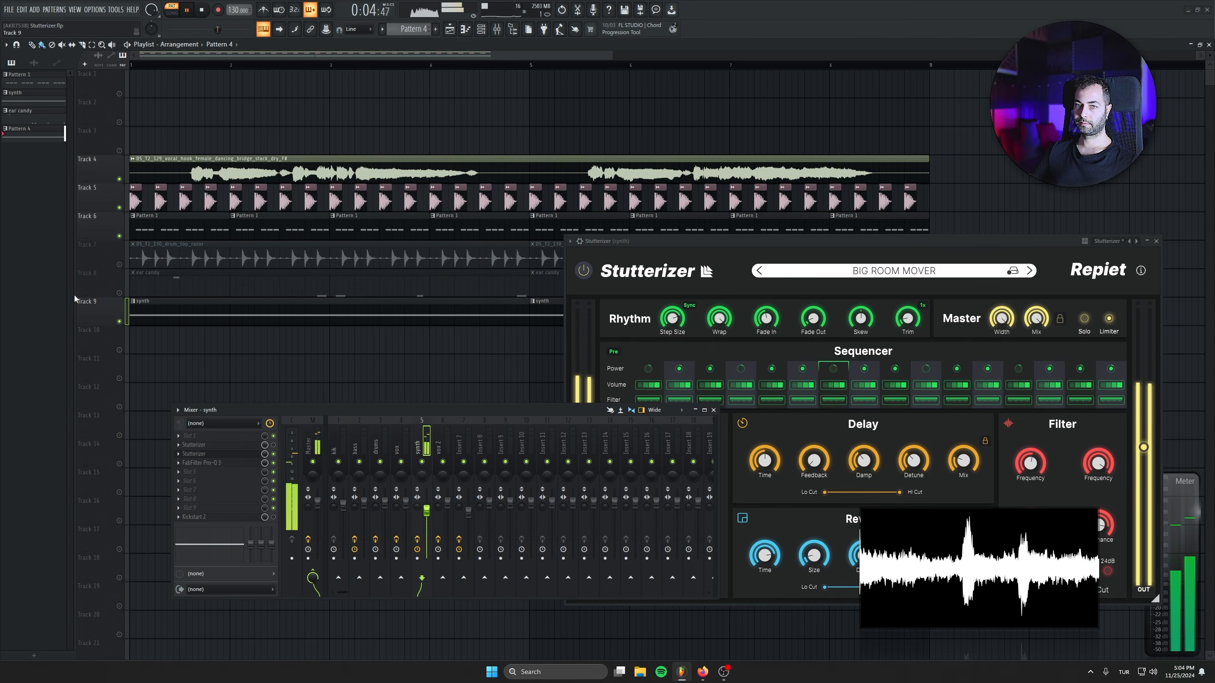
key("space")
Open Serum #2 and create an automation clip for its channel pitch.
left_click(480, 29)
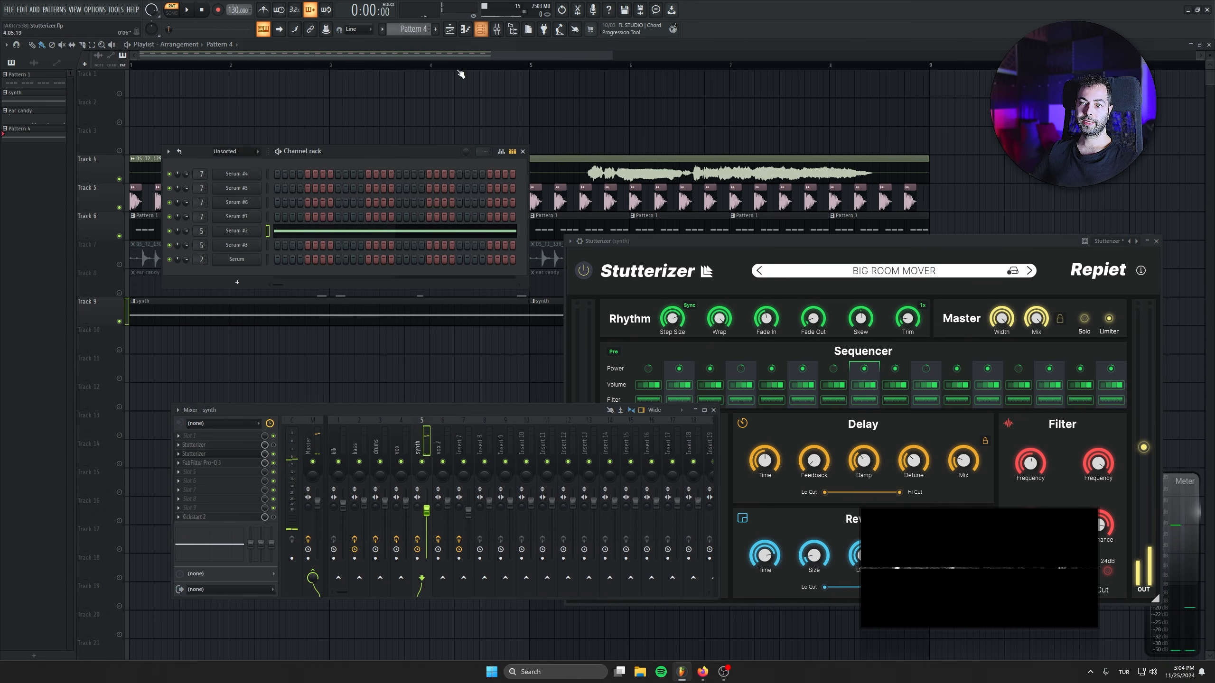
left_click(239, 231)
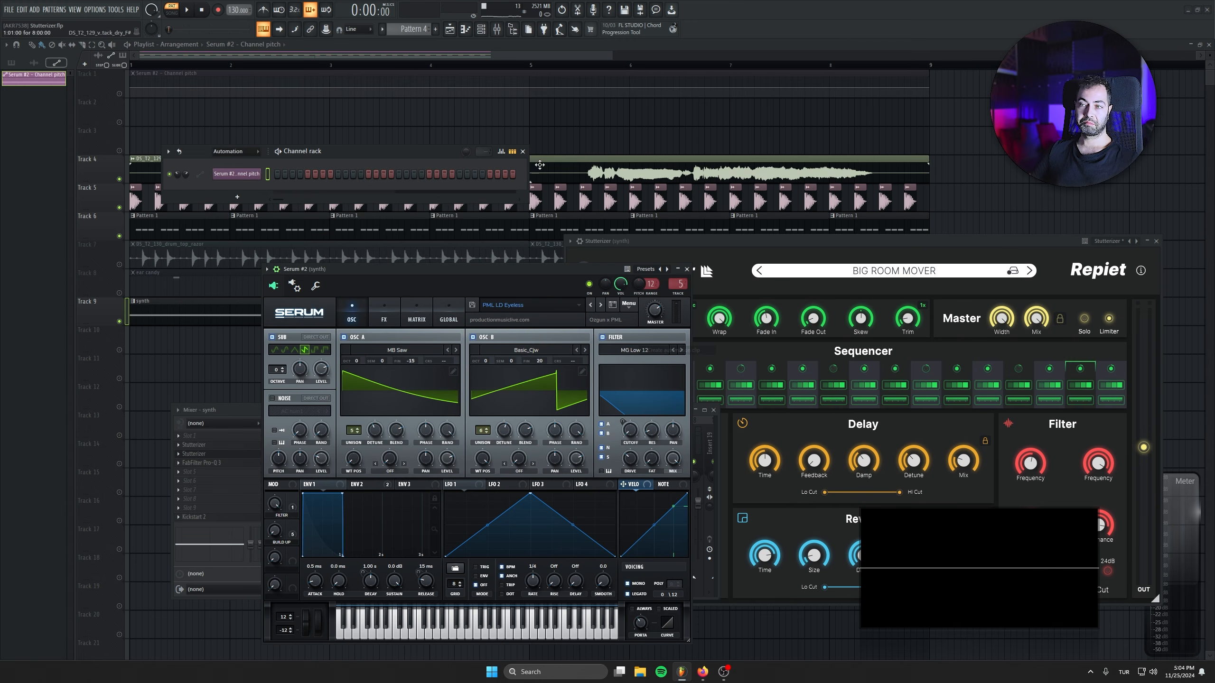
left_click(523, 151)
left_click(689, 270)
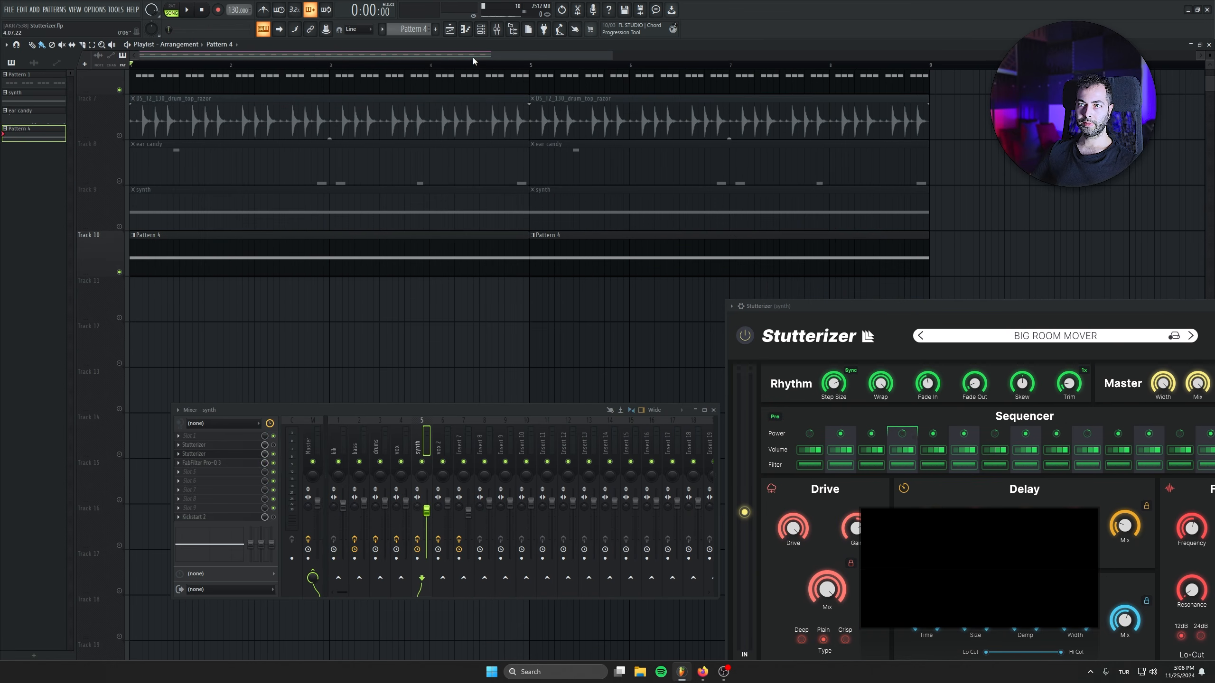
Reopen Serum #2 and create a second channel pitch automation clip for it, with Pattern 4 placed on Track 10.
left_click(481, 29)
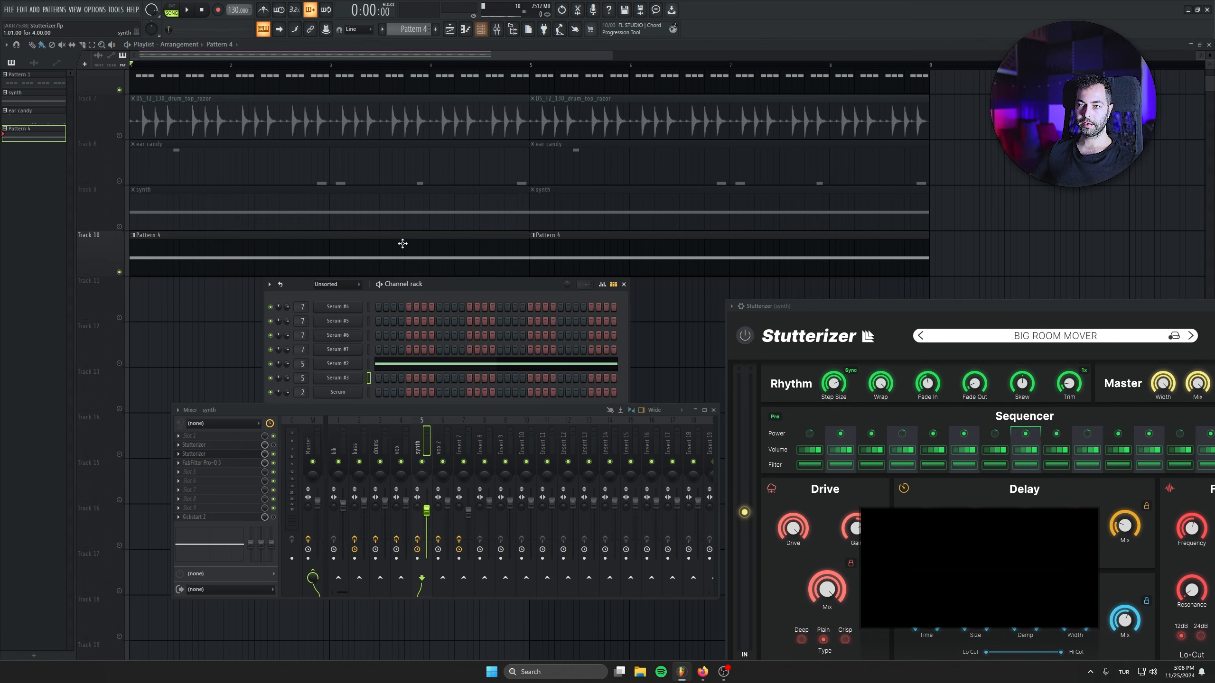
left_click(387, 365)
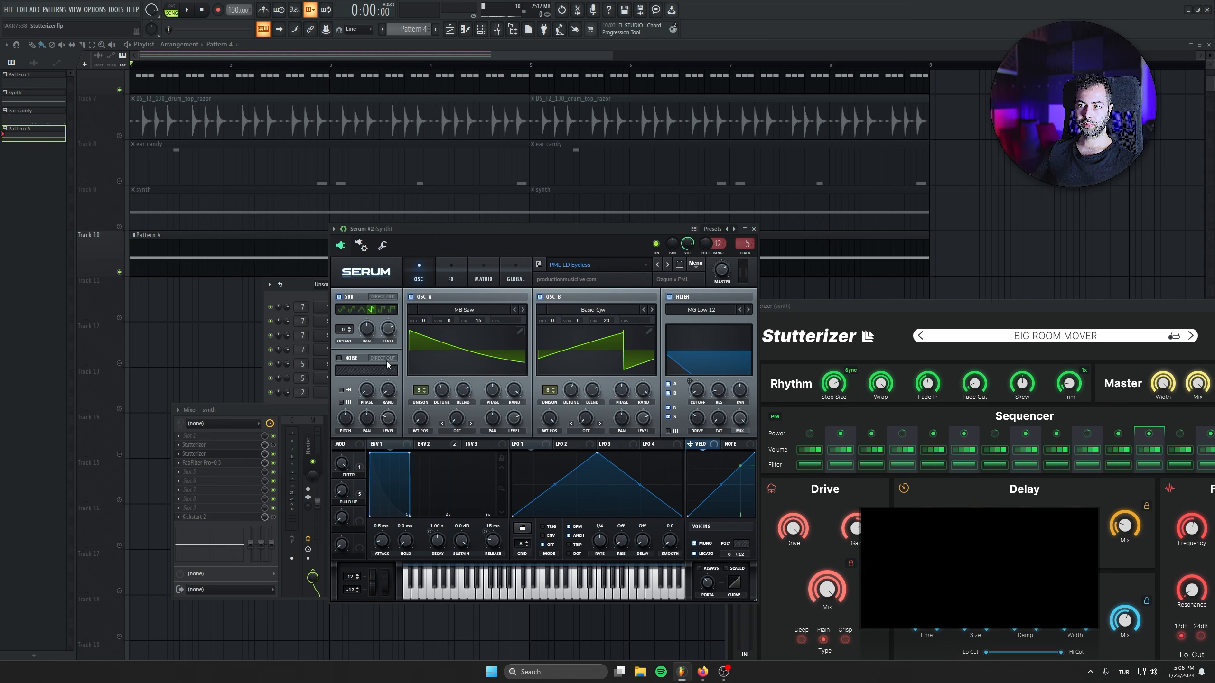
right_click(702, 246)
left_click(743, 314)
left_click(753, 229)
Unmute Track 11 with the Serum #2 pitch automation and raise the clip's middle point at bar 5 to the maximum.
scroll(594, 156, "down", 1)
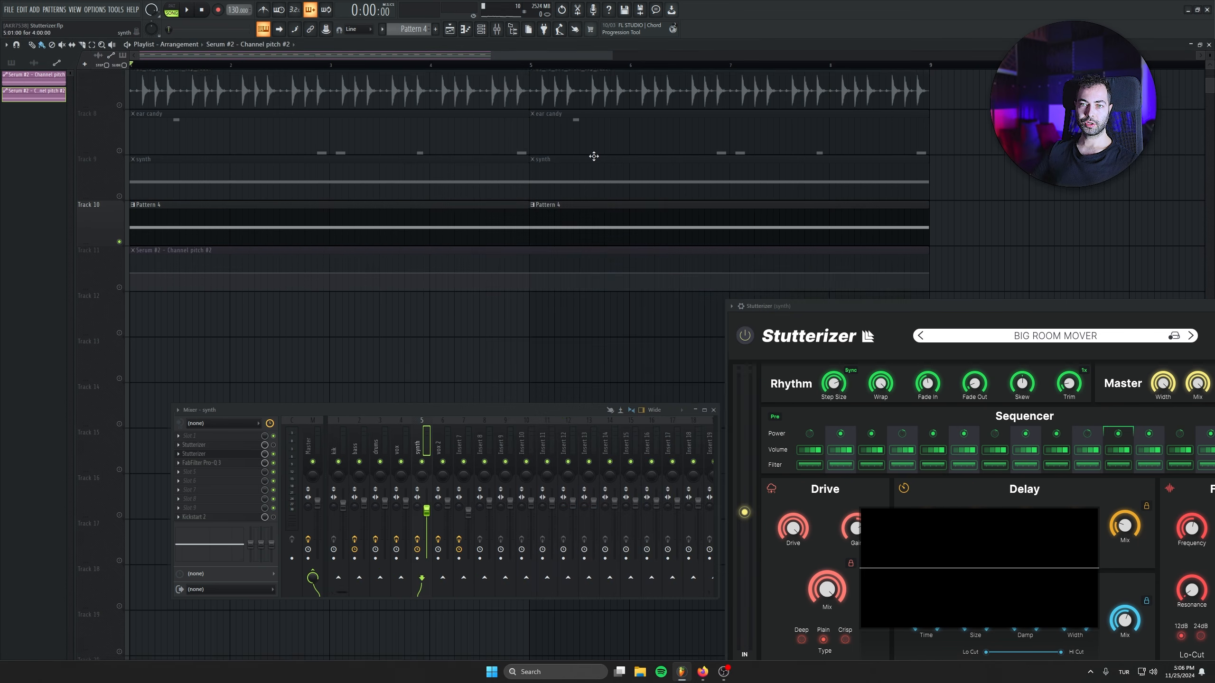
scroll(593, 156, "down", 1)
left_click(119, 254)
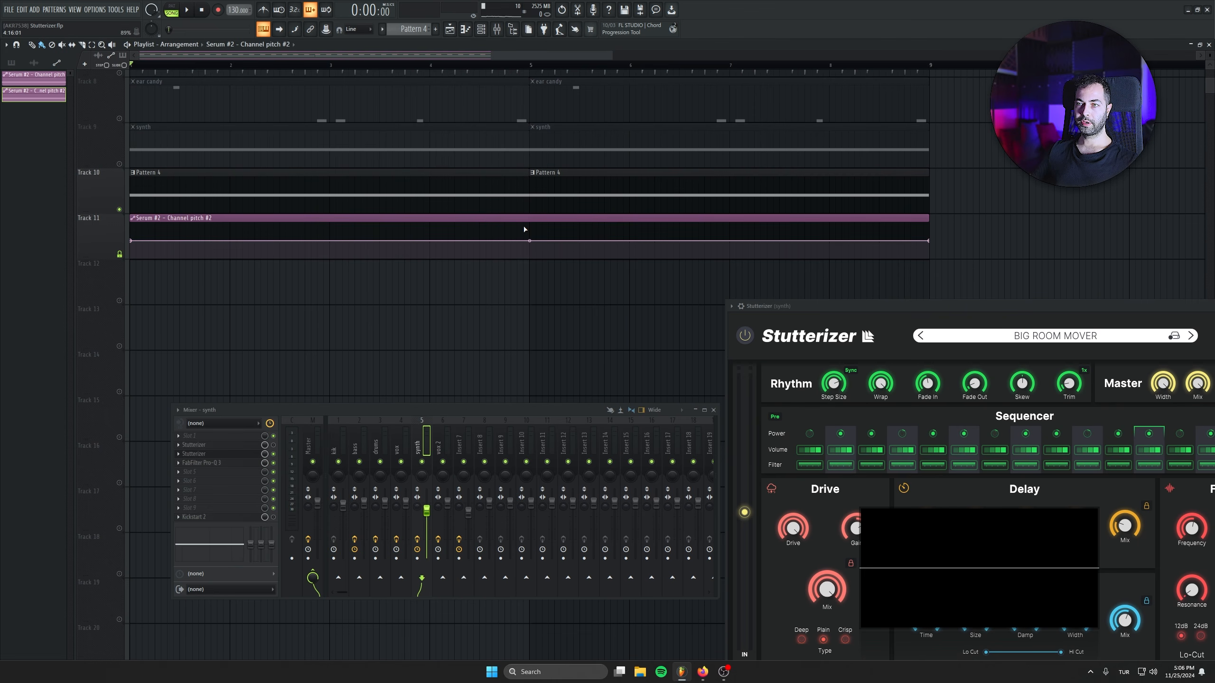
left_click_drag(529, 240, 528, 190)
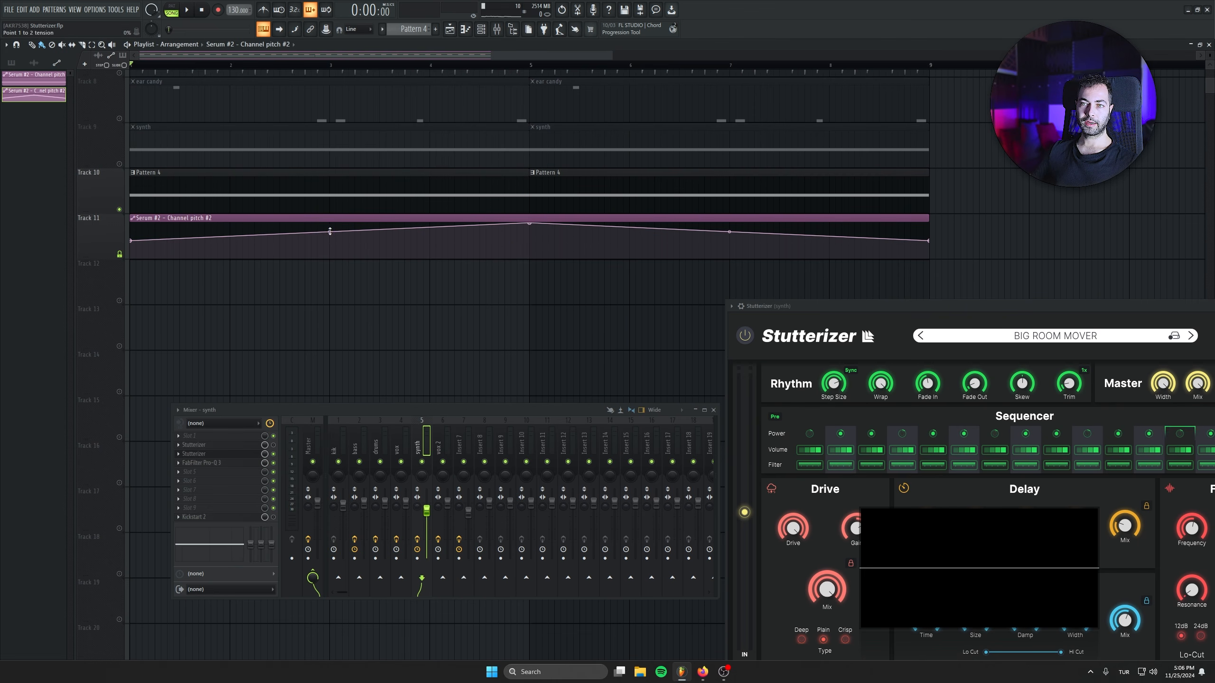
Mute the vocal on Track 4 and play the arrangement to hear the pitch rise and fall on the stuttered synth.
scroll(333, 232, "up", 5)
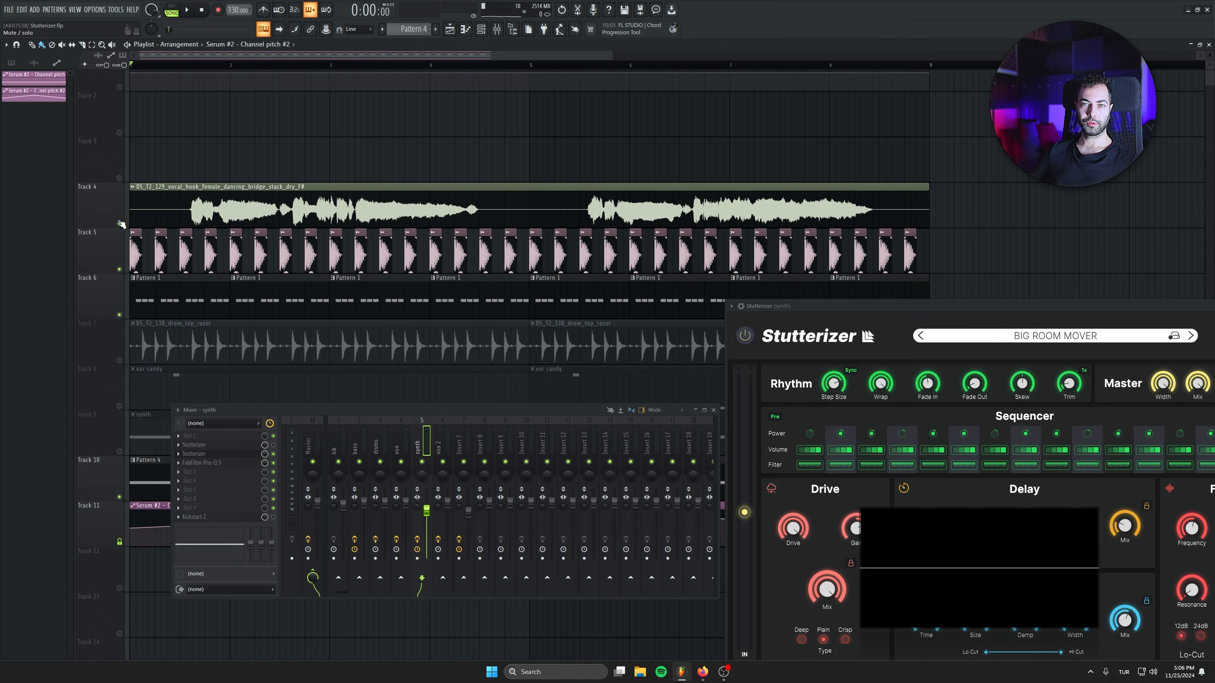
left_click(120, 225)
scroll(397, 129, "down", 3)
key("space")
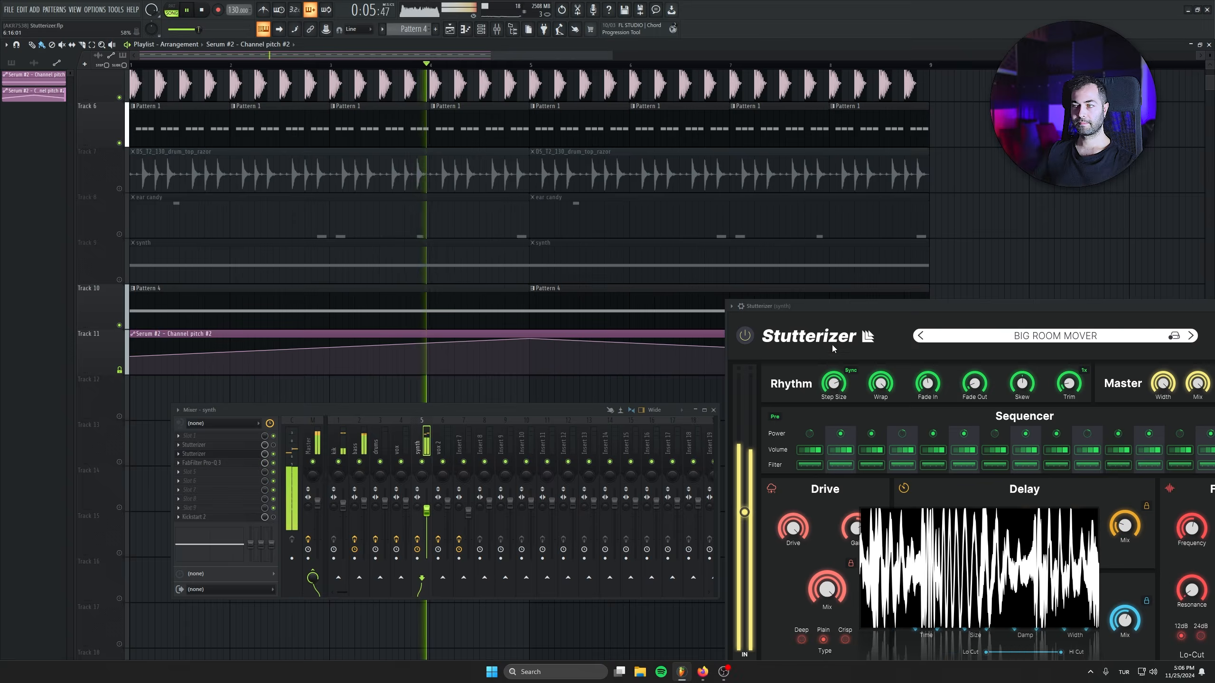
left_click_drag(858, 305, 872, 314)
left_click_drag(709, 279, 502, 220)
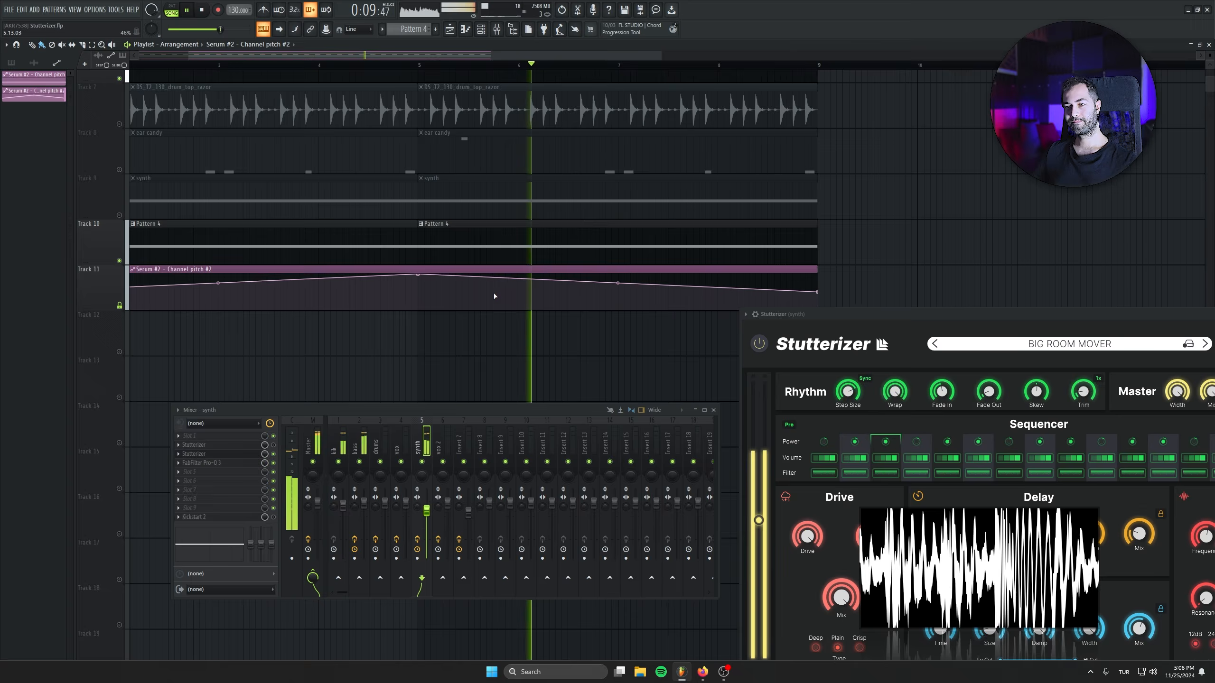
Unmute the ear candy, drum top and vocal tracks while the arrangement plays.
left_click_drag(348, 282, 354, 340)
scroll(355, 339, "down", 3)
scroll(311, 324, "down", 1)
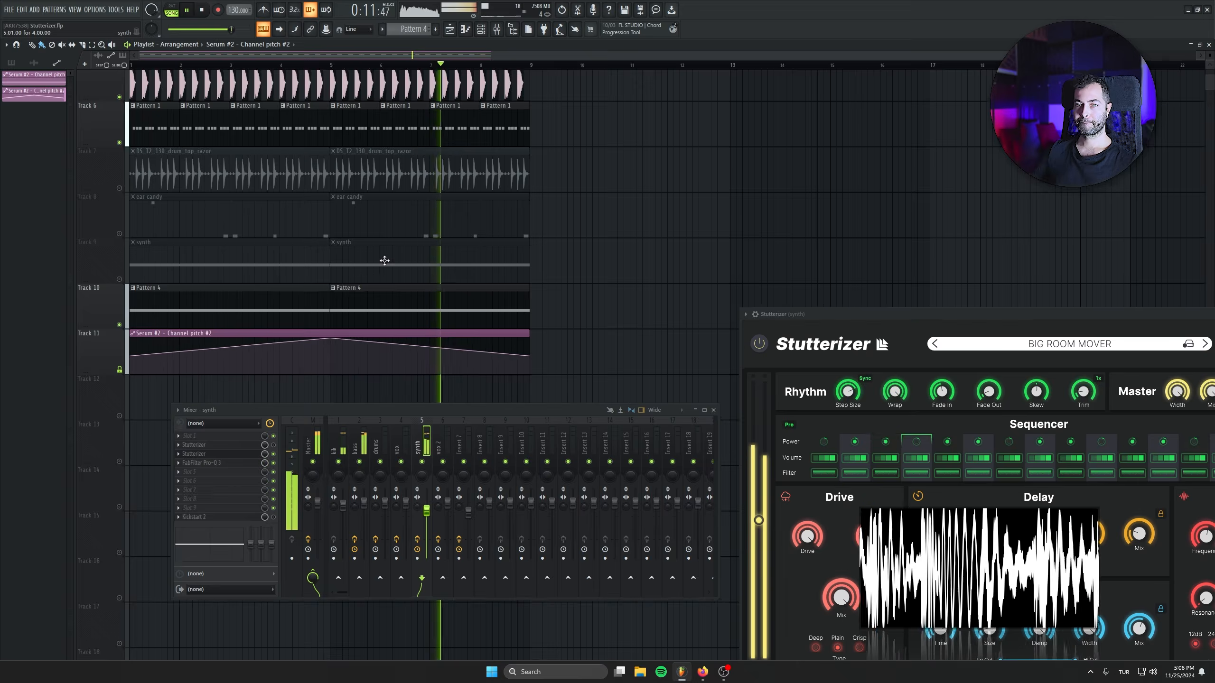
left_click(121, 234)
left_click(120, 189)
left_click_drag(156, 163, 158, 215)
left_click(120, 104)
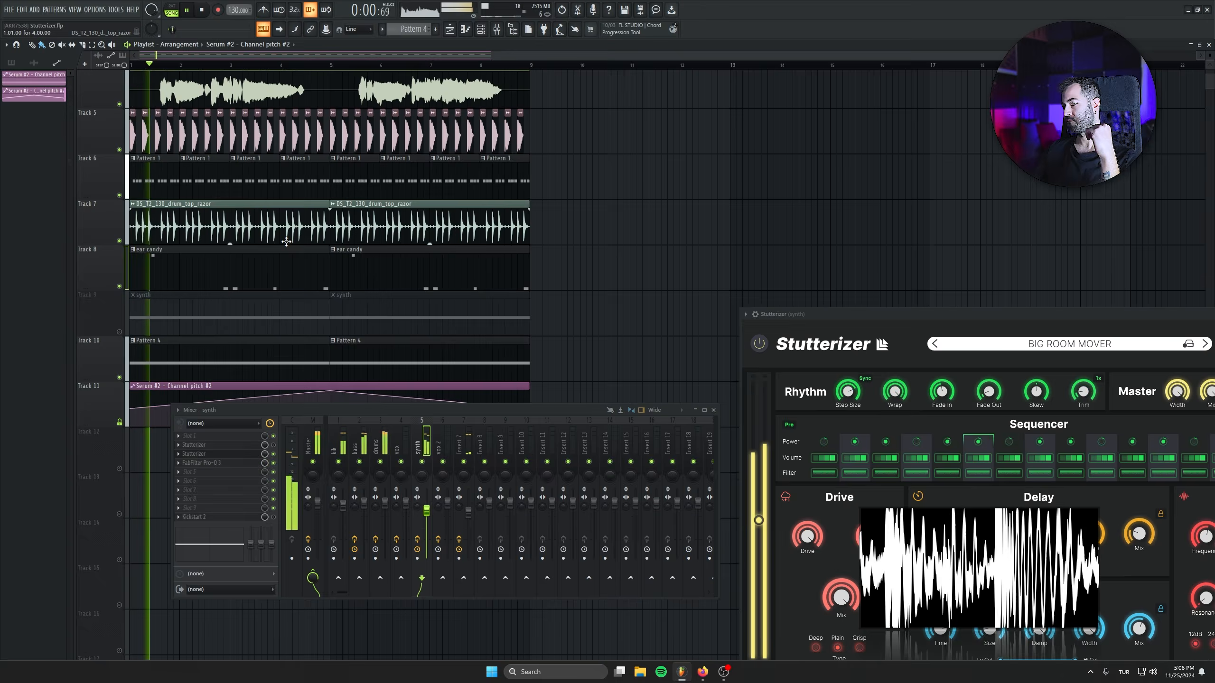
Try a slightly lower level on the synth insert's fader against the full arrangement.
left_click_drag(426, 511, 426, 517)
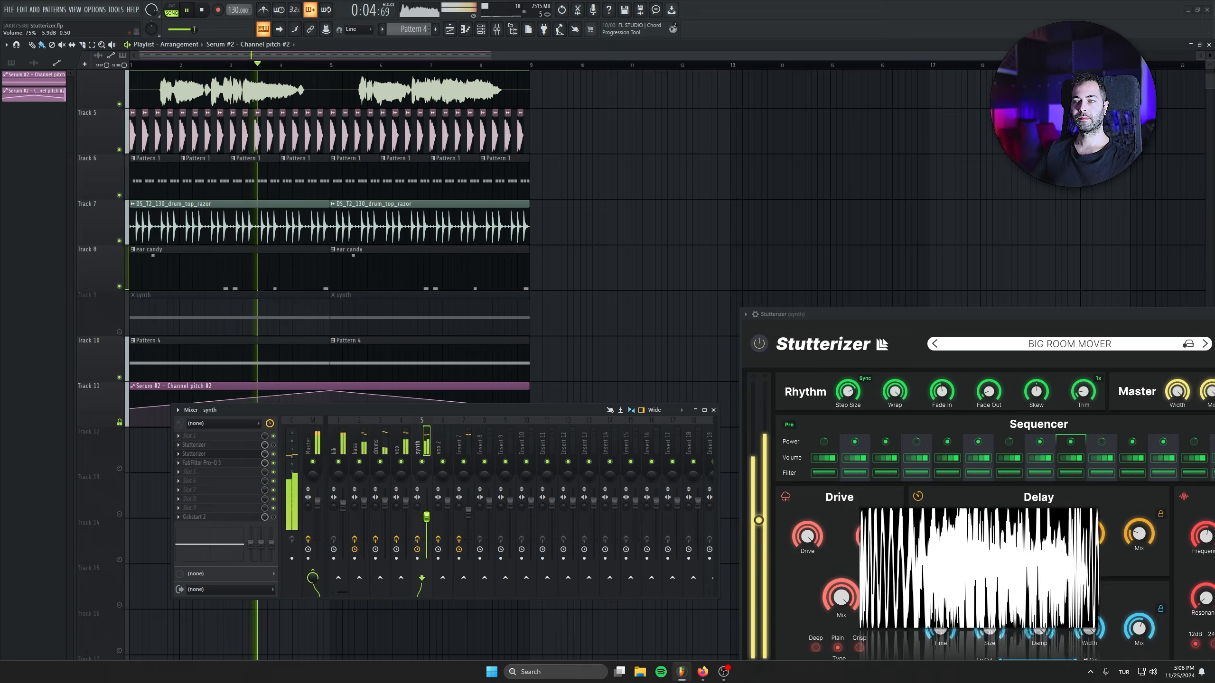
left_click(423, 515, "alt")
left_click_drag(426, 504, 426, 512)
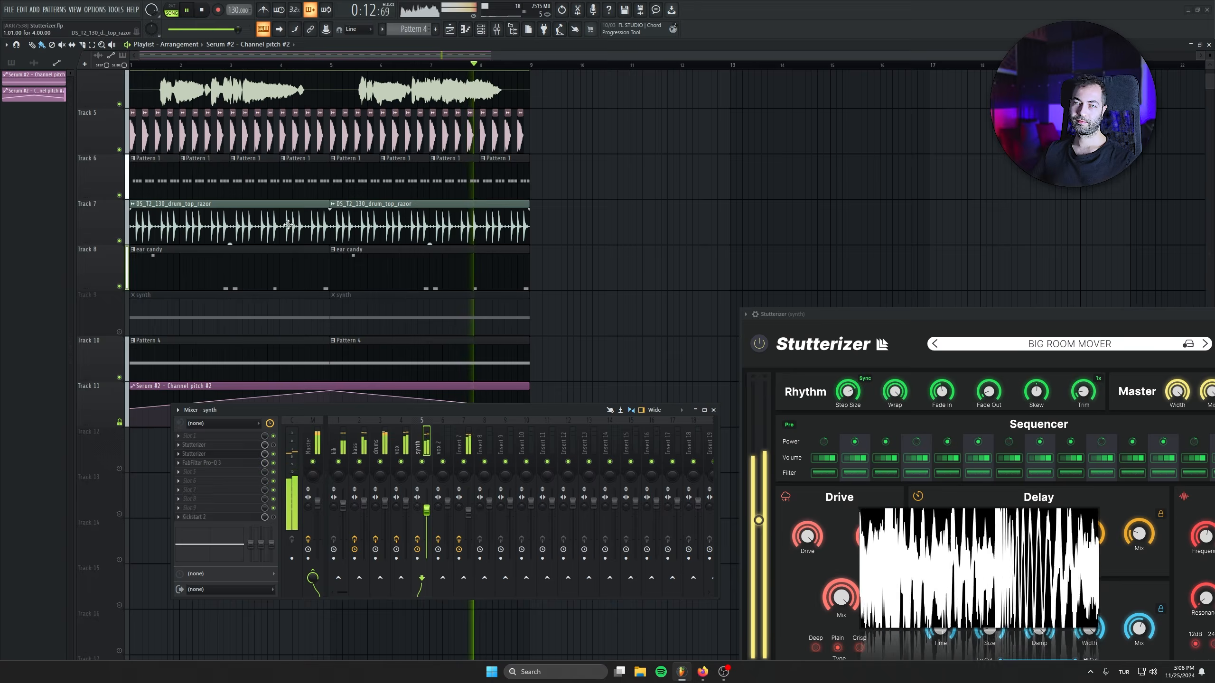
Create Pattern 5, mute Track 10, and unmute Track 12, erasing the Pattern 5 clip placed there.
scroll(135, 142, "down", 1)
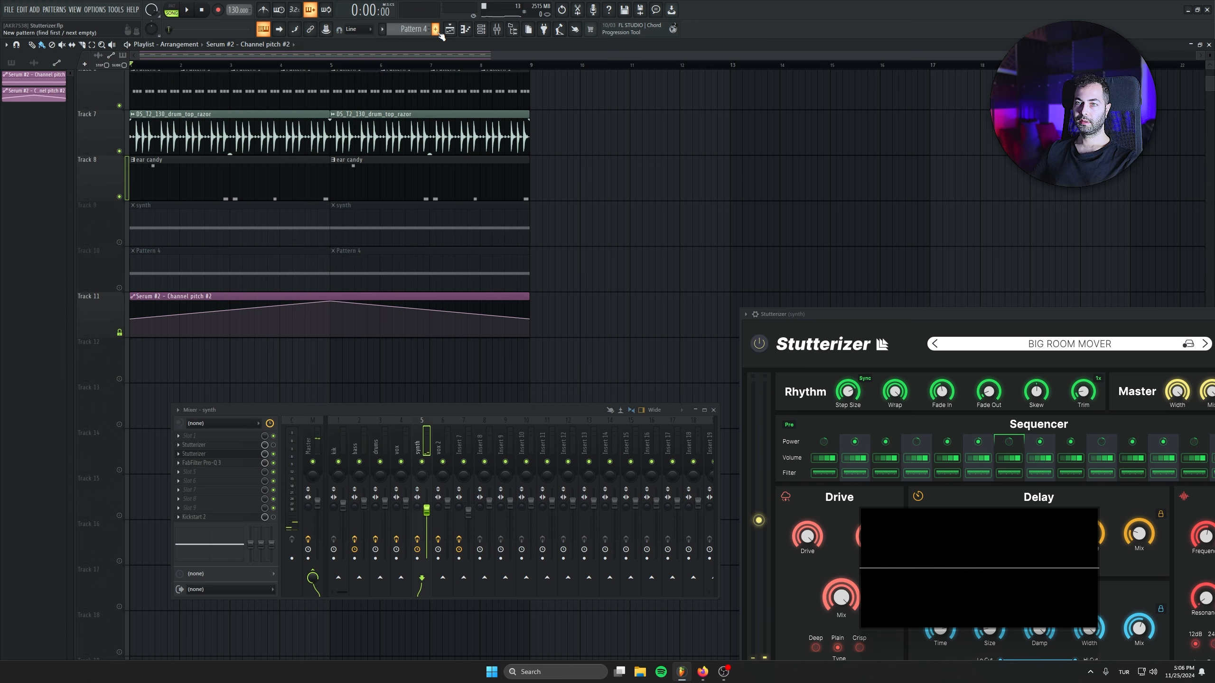
left_click(436, 30)
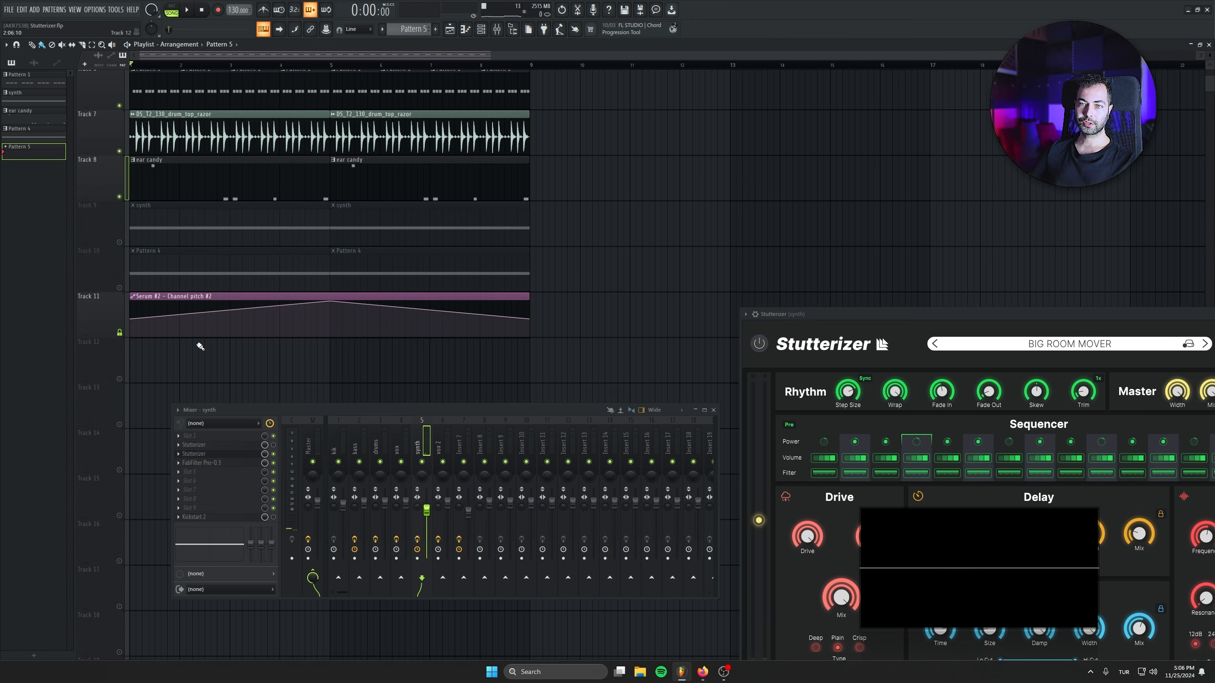
left_click(120, 379)
scroll(126, 361, "up", 5)
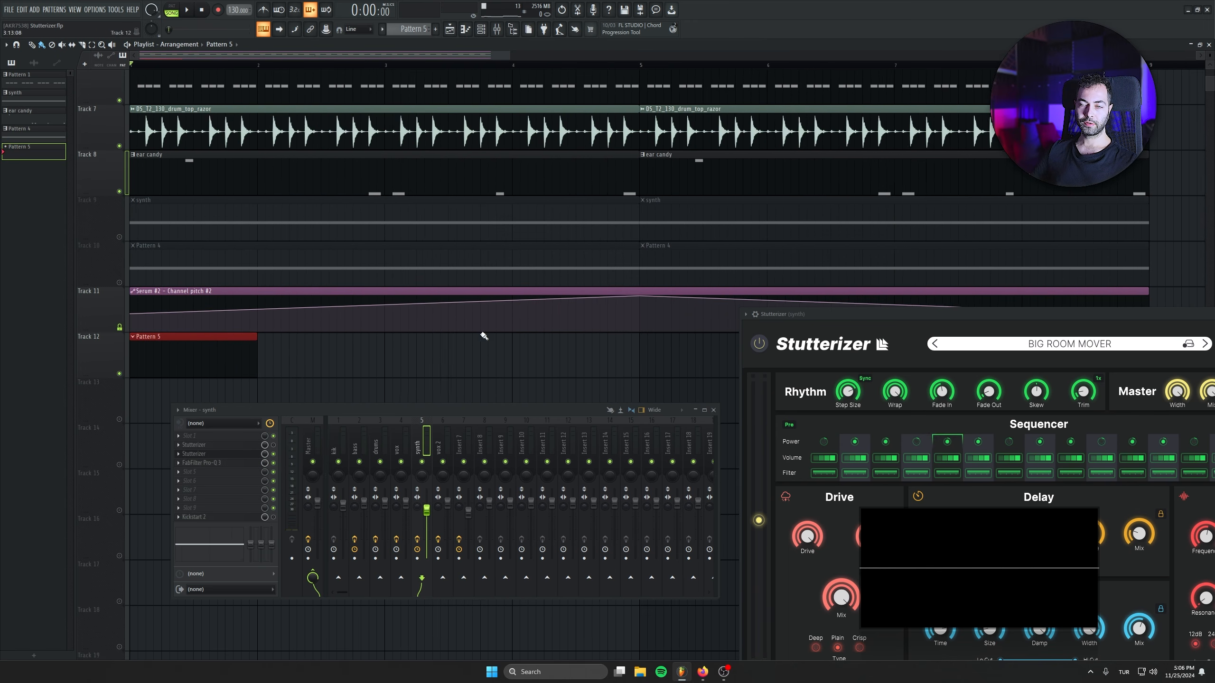
right_click(224, 353)
Close Stutterizer, slice out the vocal's held note after bar 3, and place it at the start of Track 13, extended to one bar.
scroll(335, 296, "up", 5)
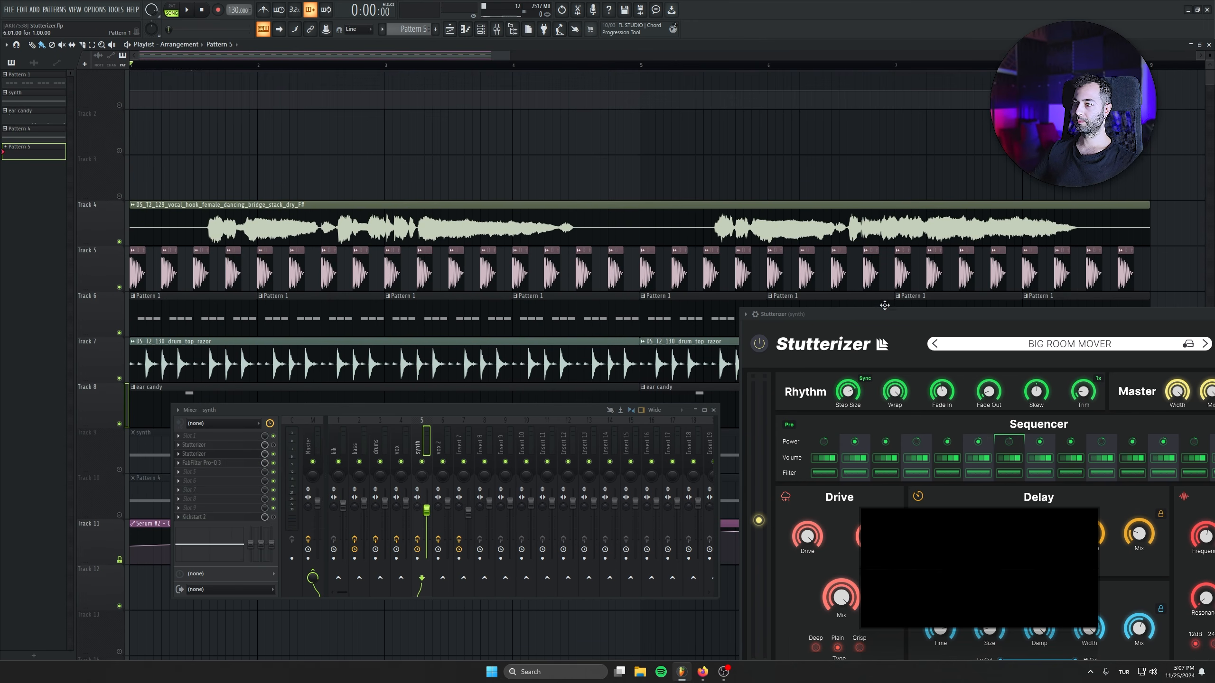
left_click_drag(884, 314, 381, 259)
left_click(829, 259)
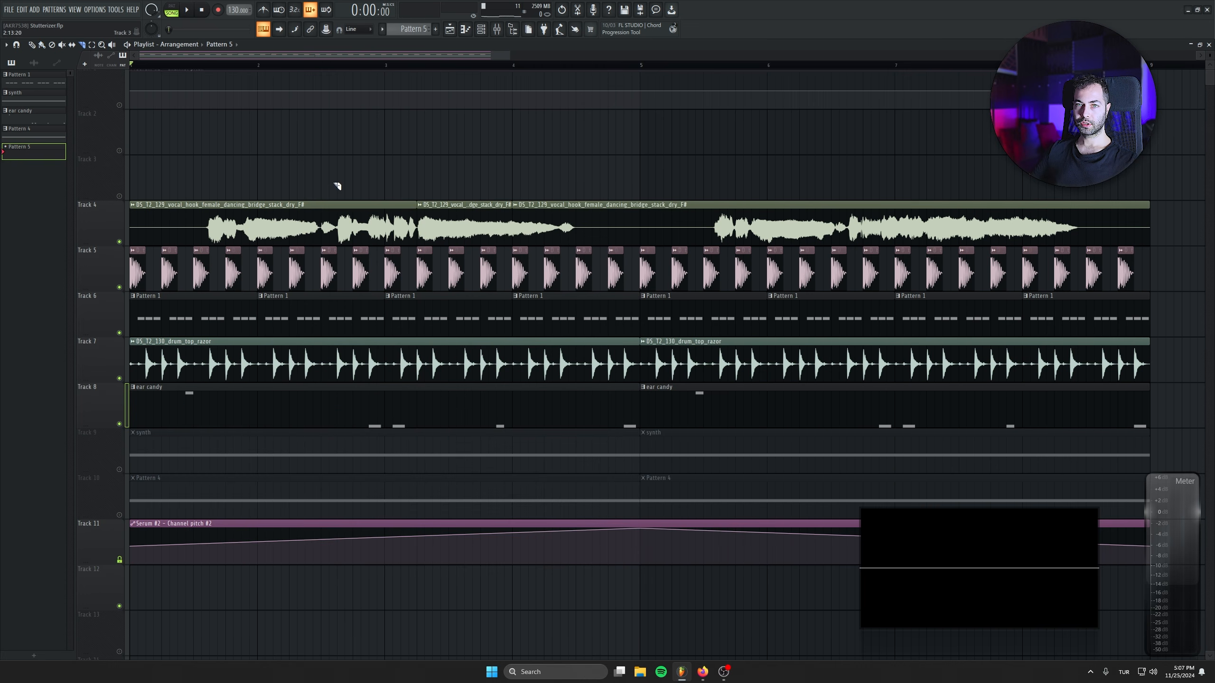
left_click_drag(463, 219, 138, 302)
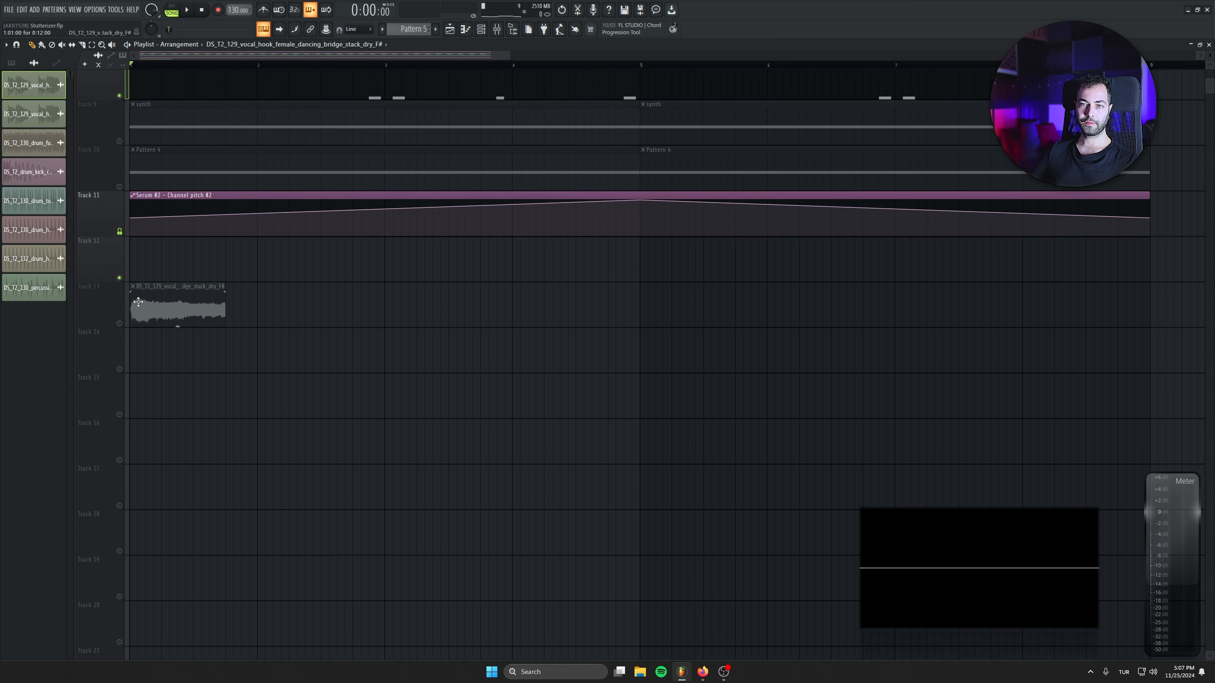
left_click_drag(249, 286, 258, 287)
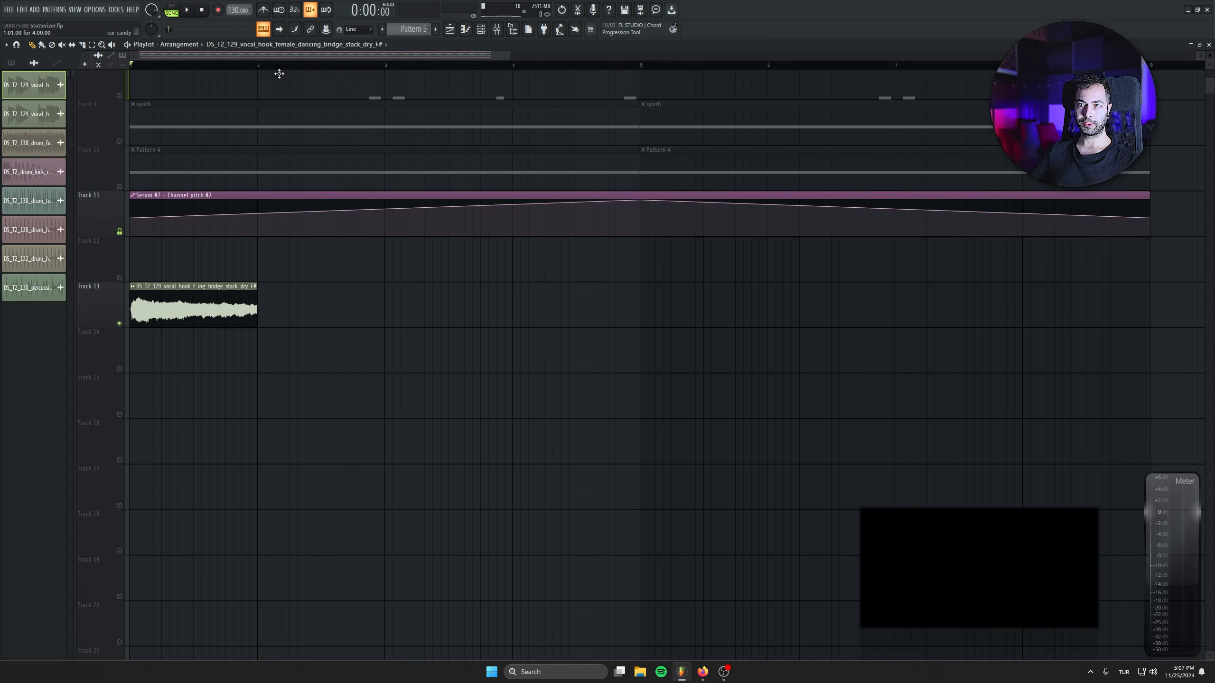
Audition the one-bar vocal slice in a loop and repeat it on Track 13 to fill the first four bars.
left_click_drag(259, 65, 131, 65)
key("space")
left_click(261, 304)
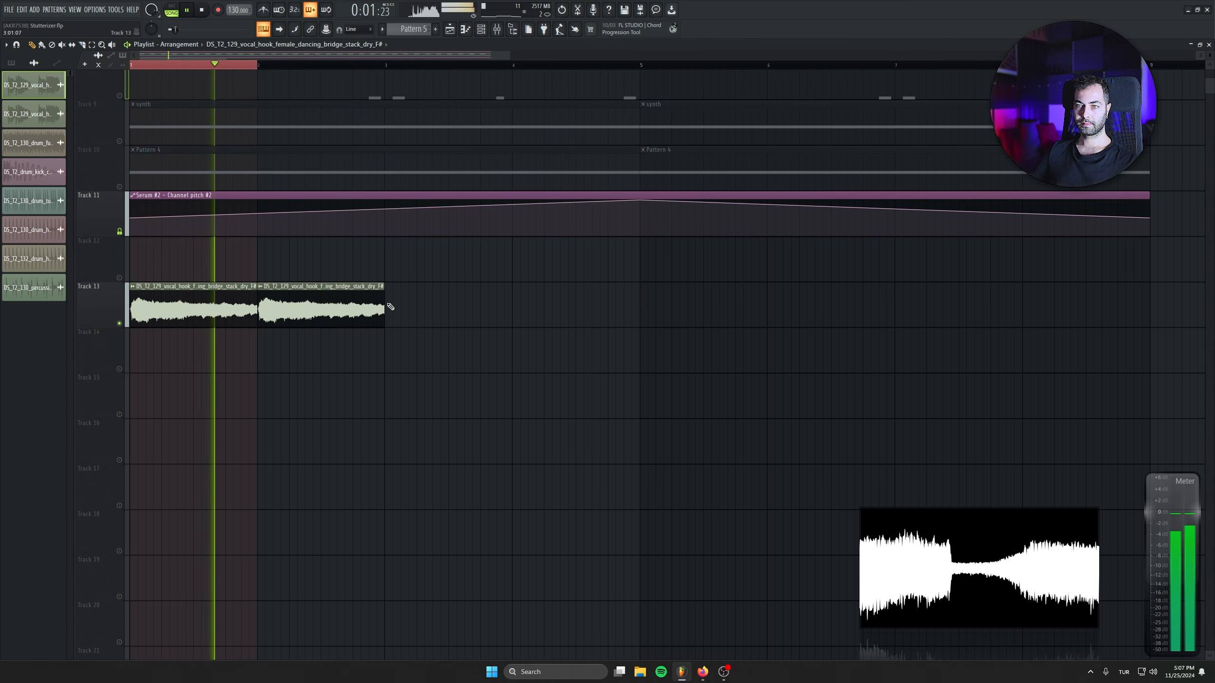
left_click(388, 305)
left_click_drag(527, 305, 516, 304)
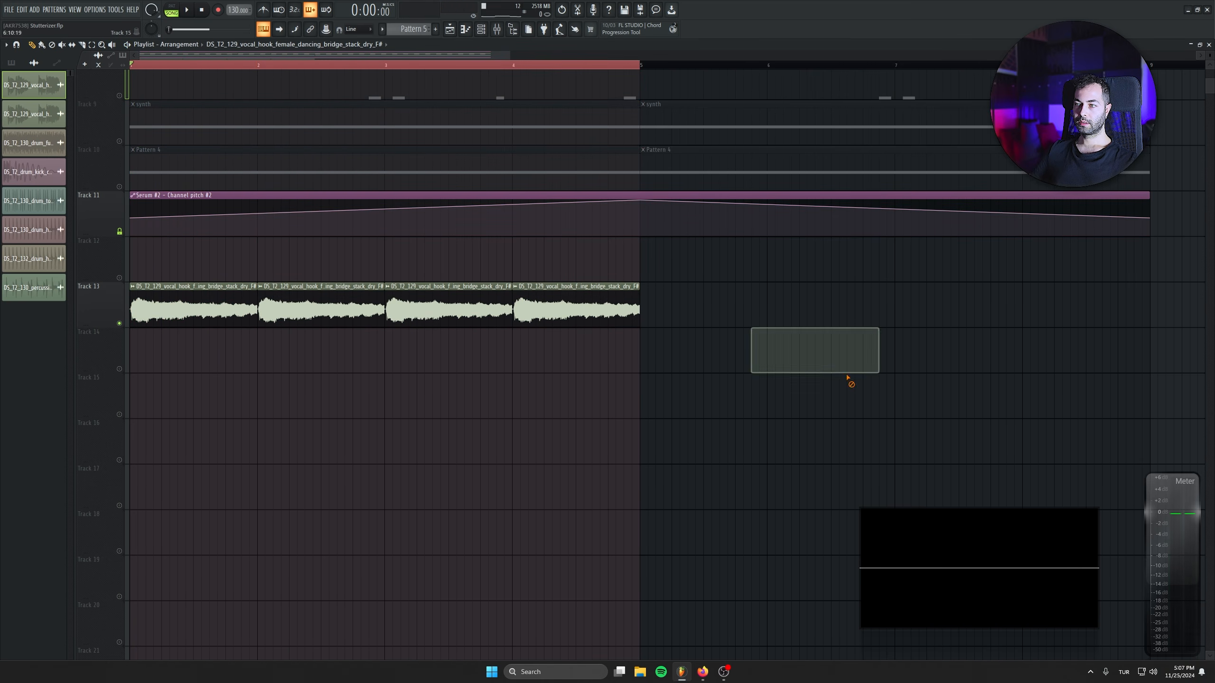
Locate the vocal slice's vox mixer insert and open its Stutterizer.
double_click(525, 285)
left_click(330, 144)
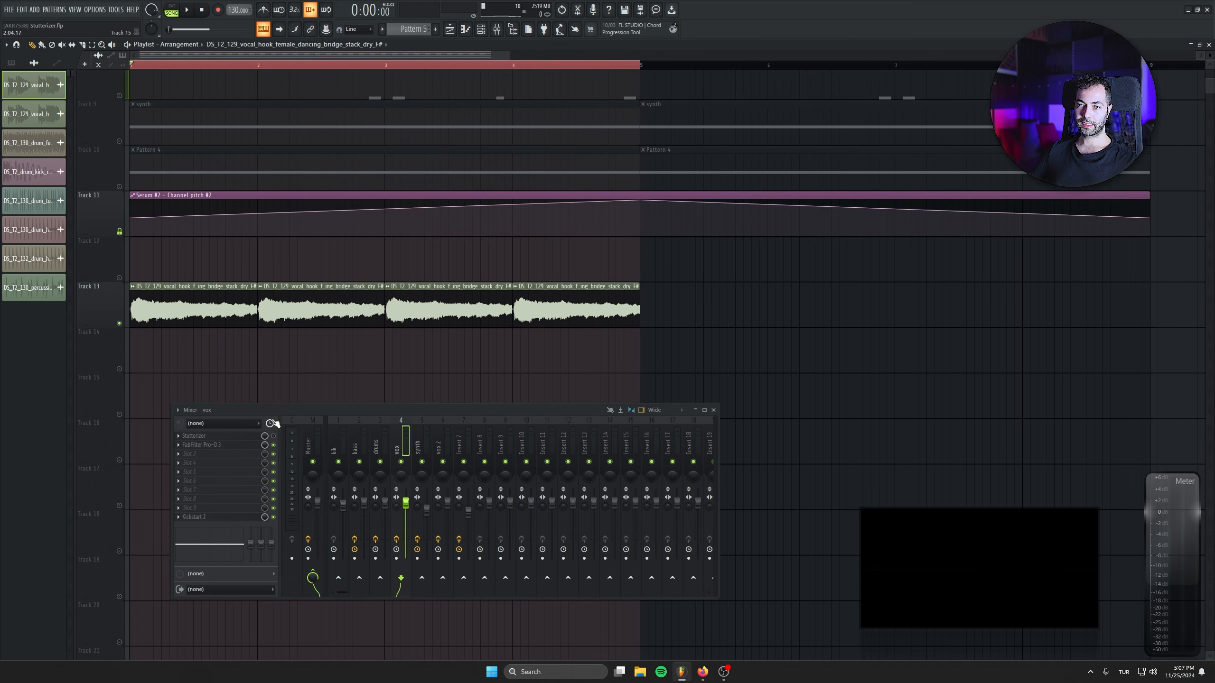
left_click(244, 436)
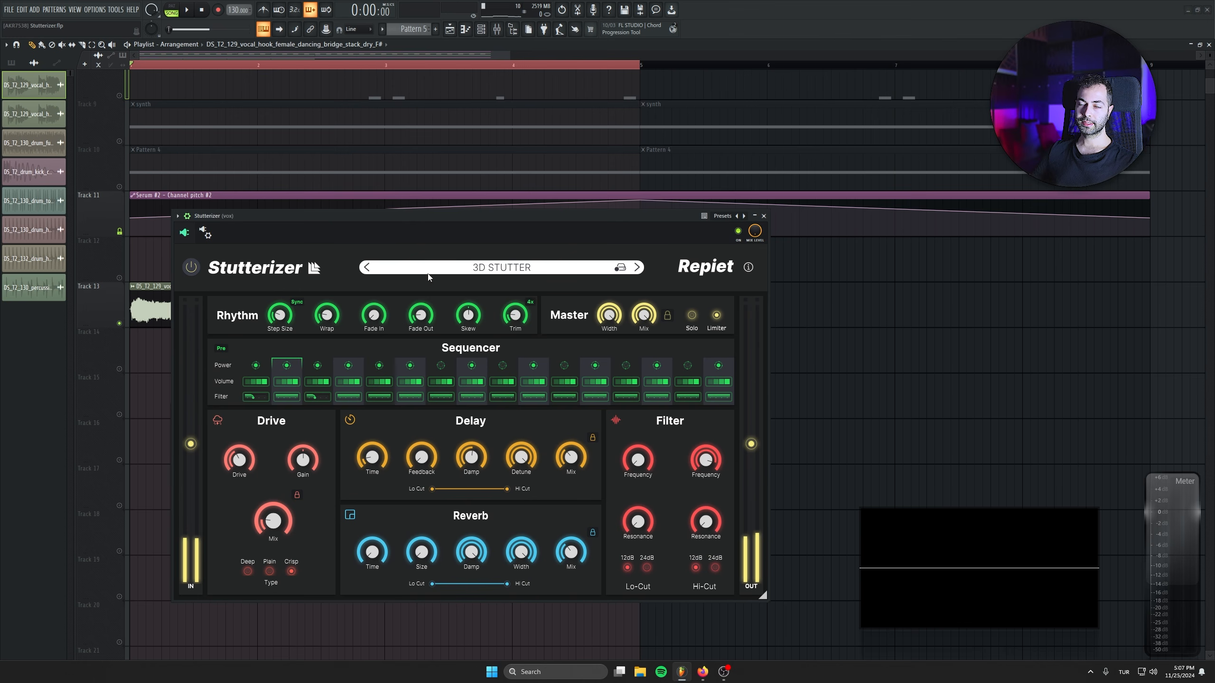
Replace the vocal's Stutterizer preset with the factory preset Automate Me and audition the vocal loop through it.
left_click_drag(407, 189, 524, 188)
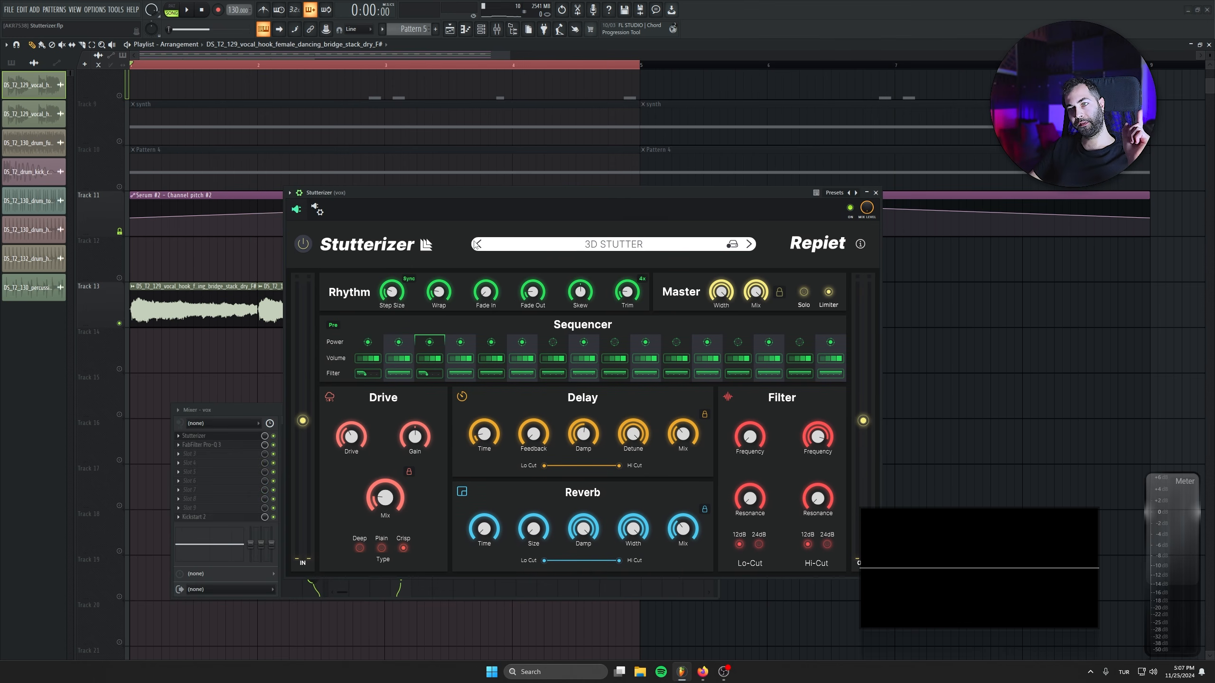
left_click(616, 245)
left_click(599, 270)
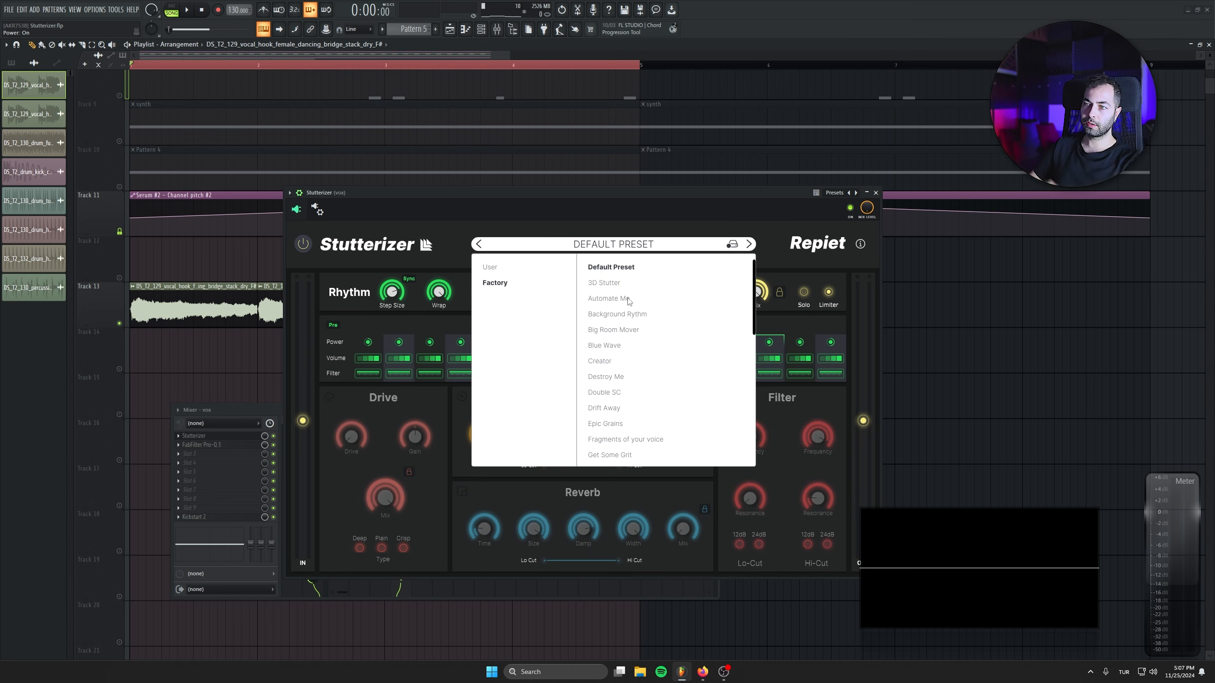
left_click(647, 195)
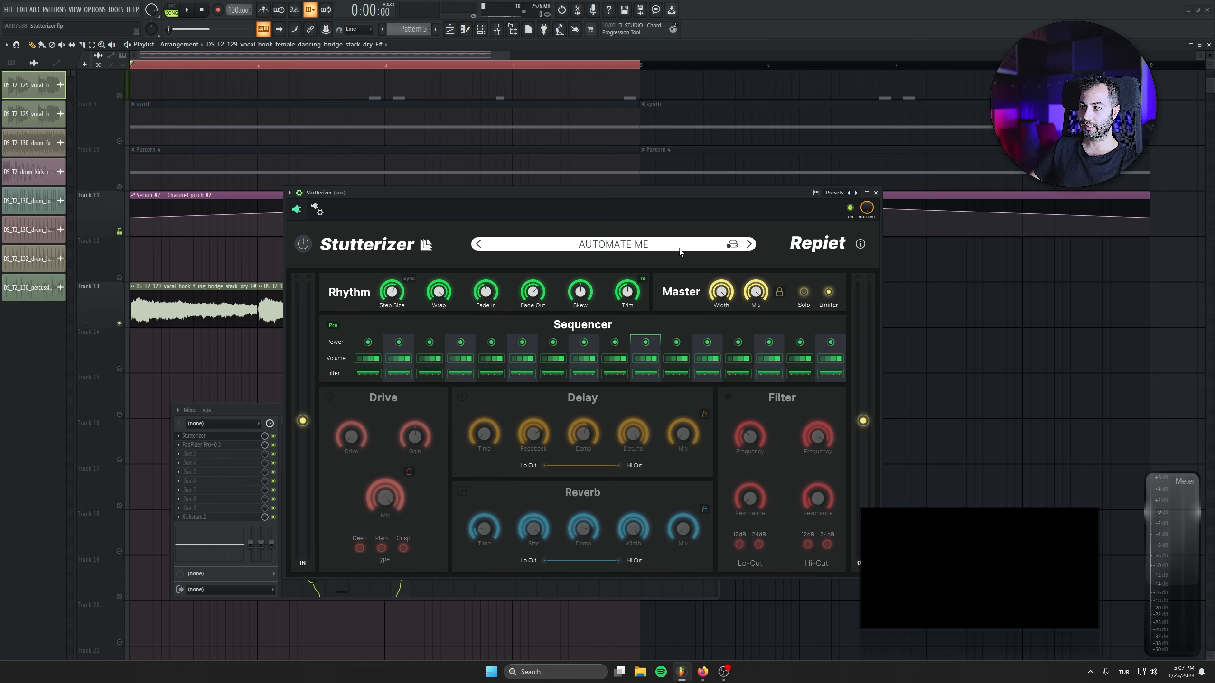
key("space")
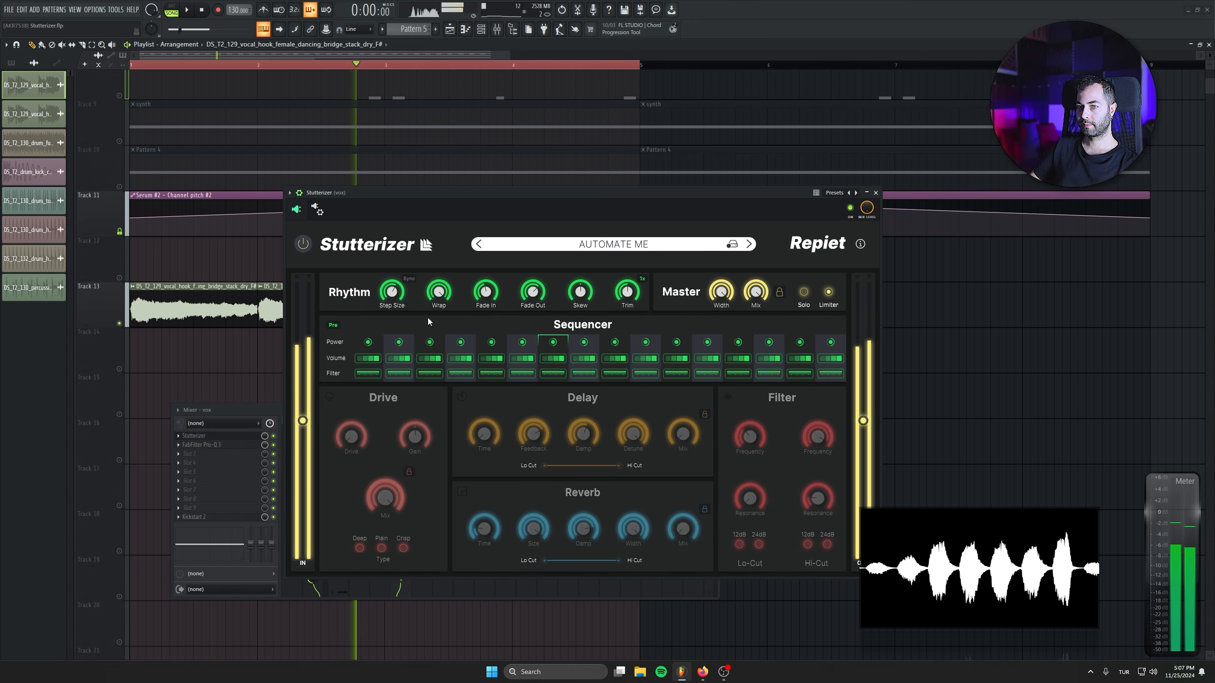
key("space")
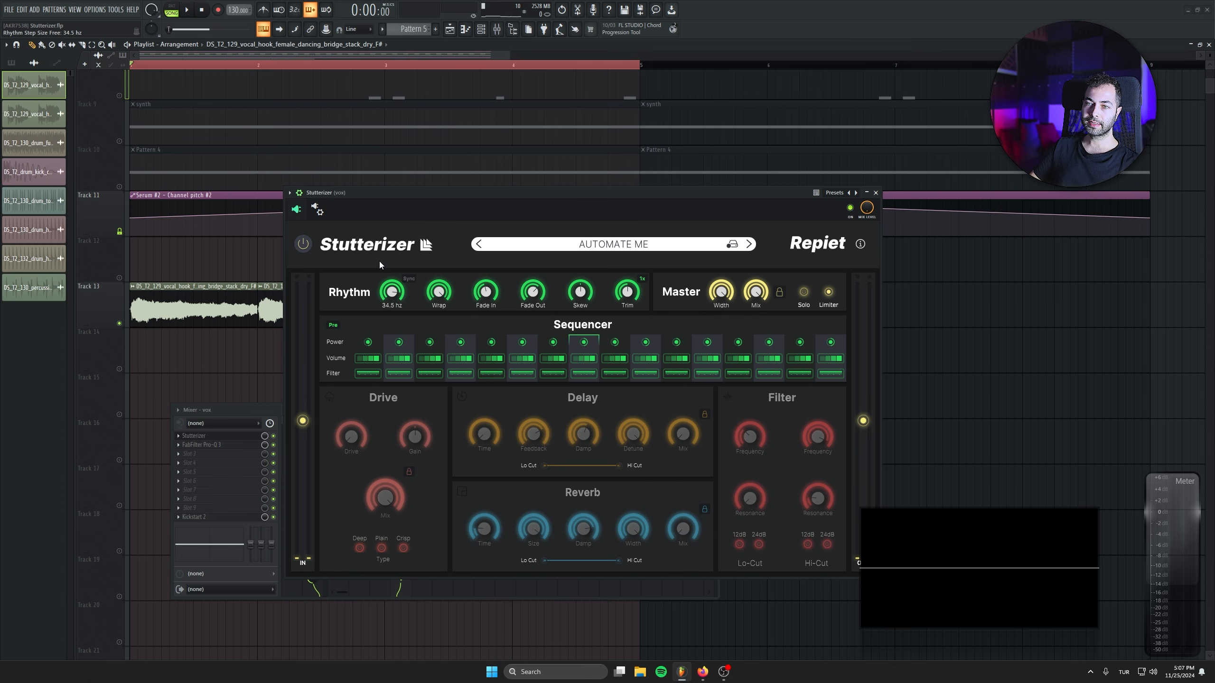
Sweep the Rhythm Step Size in Stutterizer while the vocal loop plays.
left_click_drag(398, 207, 478, 268)
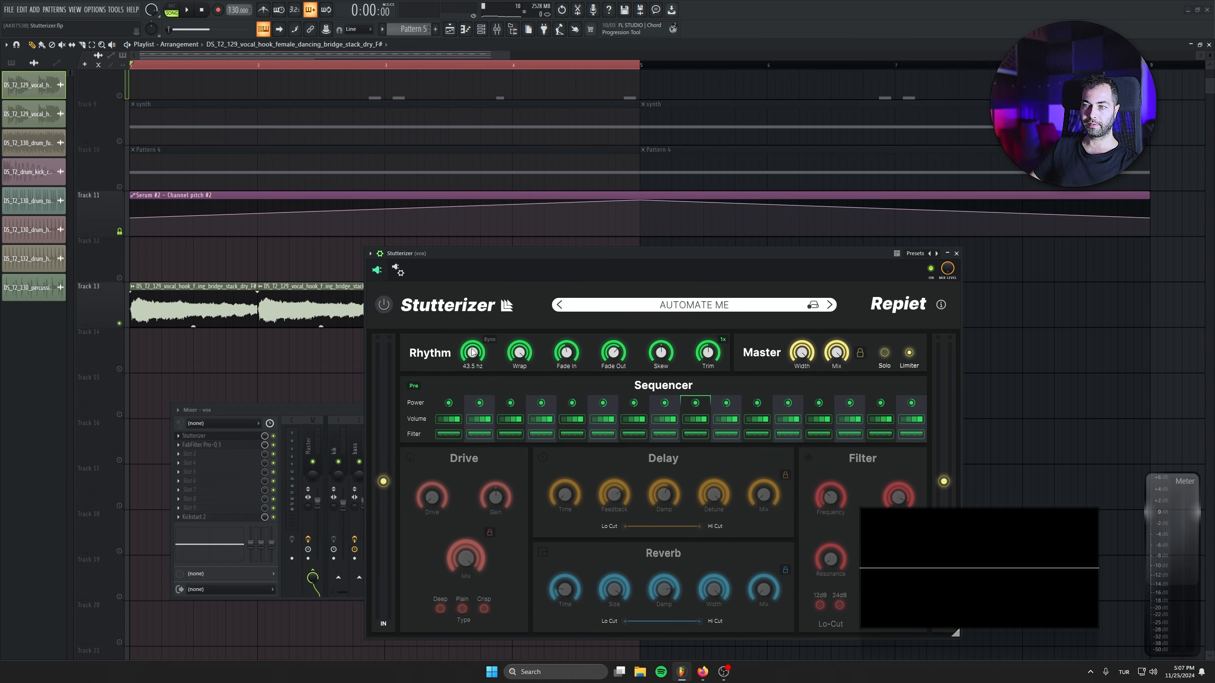
key("space")
left_click_drag(472, 345, 457, 422)
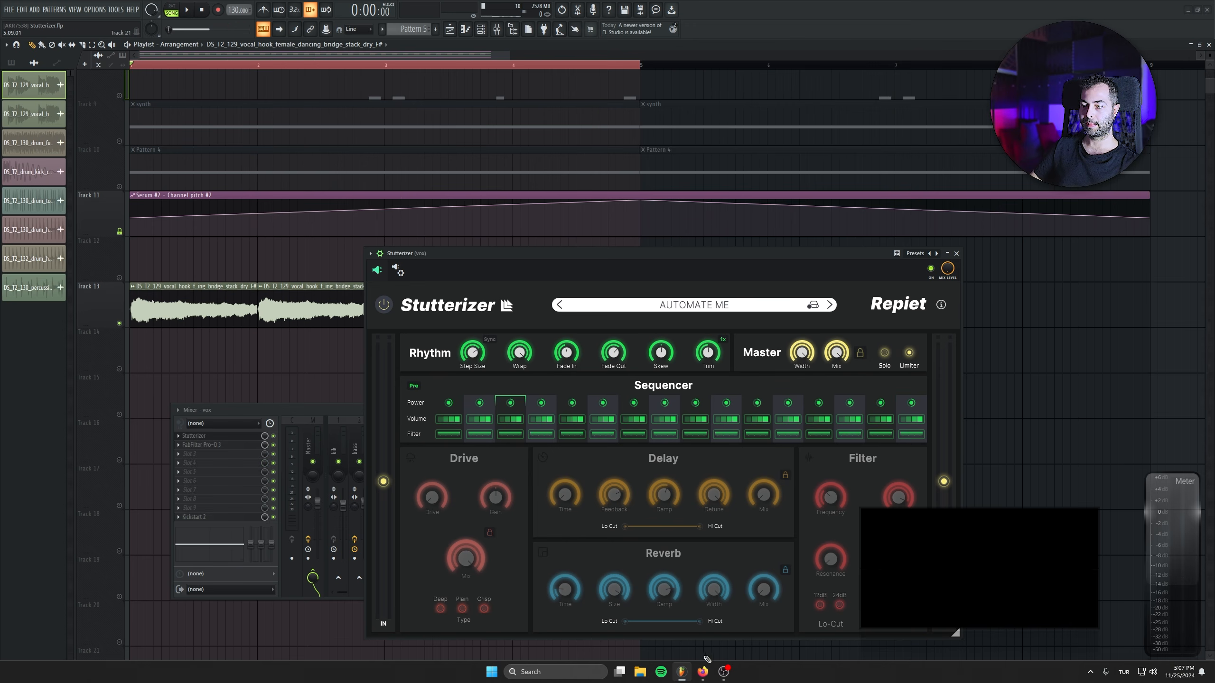
Switch to the browser's BPM to Hz calculator, look up the frequency for 130 BPM, and multiply 2.16 by 4 in the Windows calculator.
key("alt+Tab")
left_click_drag(598, 94, 529, 66)
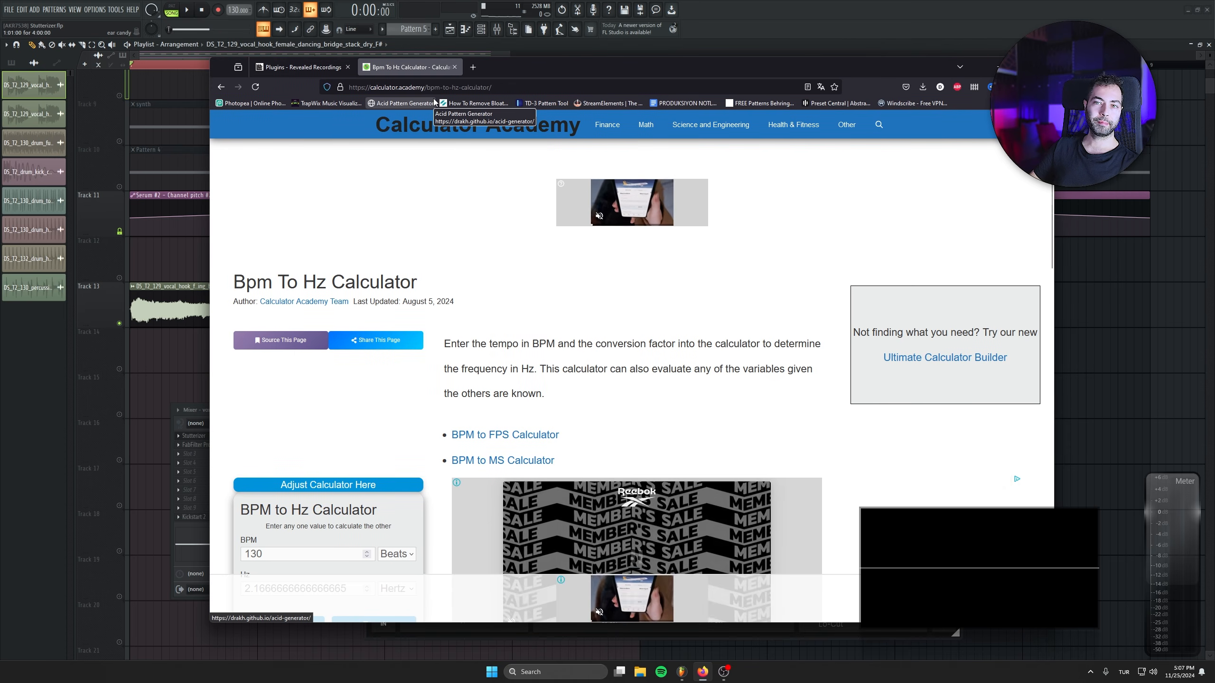
left_click_drag(269, 457, 221, 450)
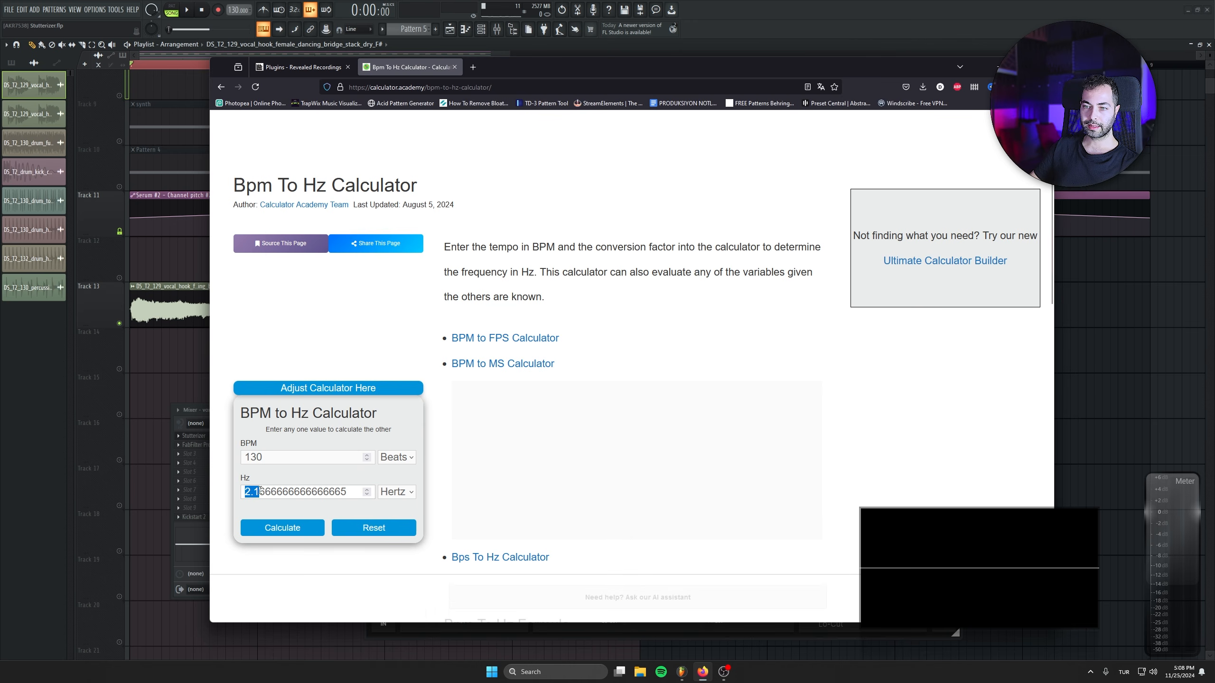
scroll(252, 476, "down", 2)
left_click(252, 476)
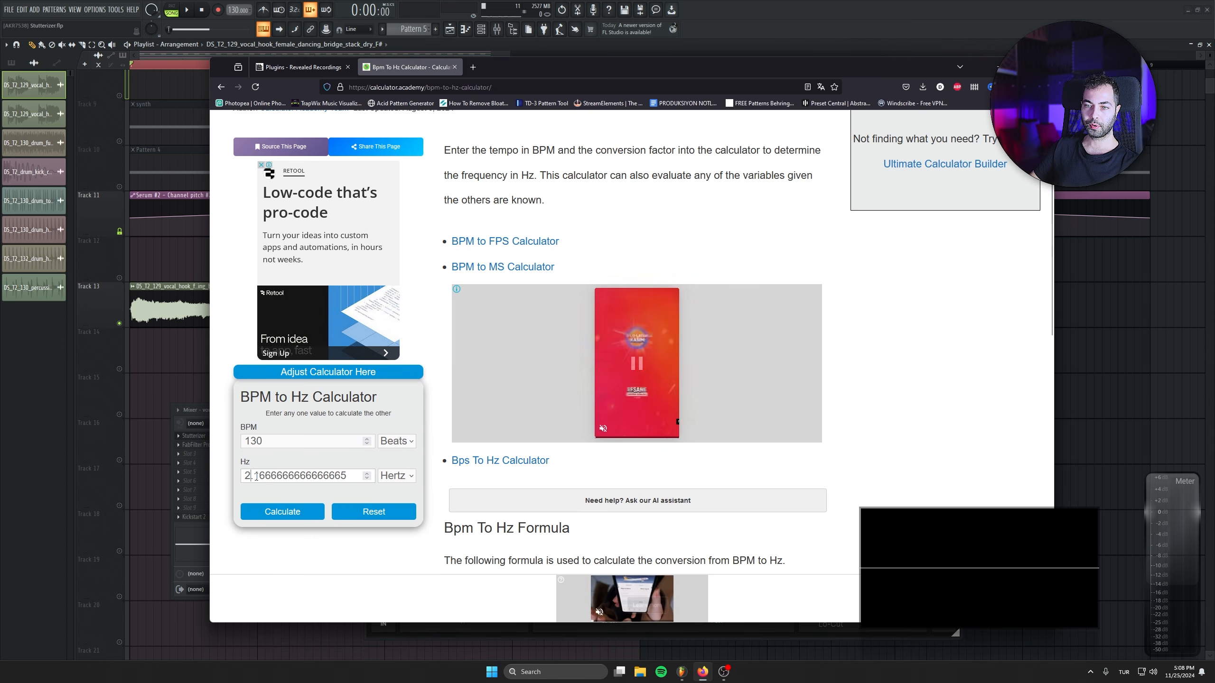
left_click_drag(254, 476, 264, 477)
left_click(998, 67)
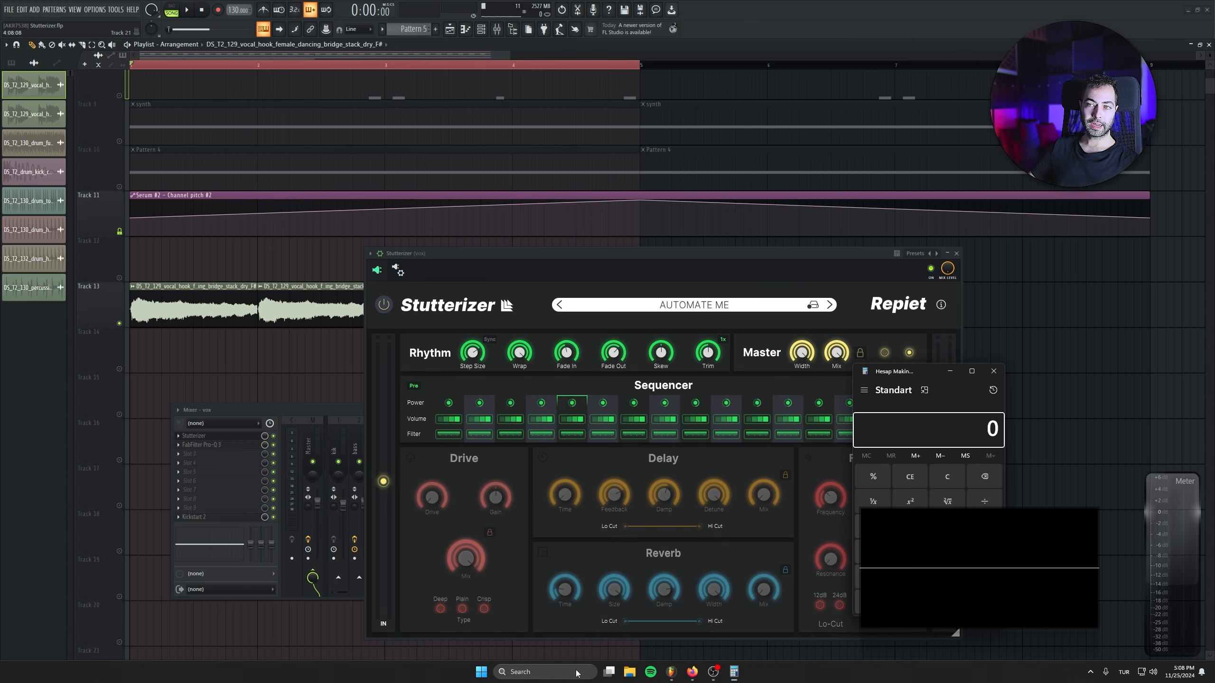
left_click_drag(913, 377, 473, 301)
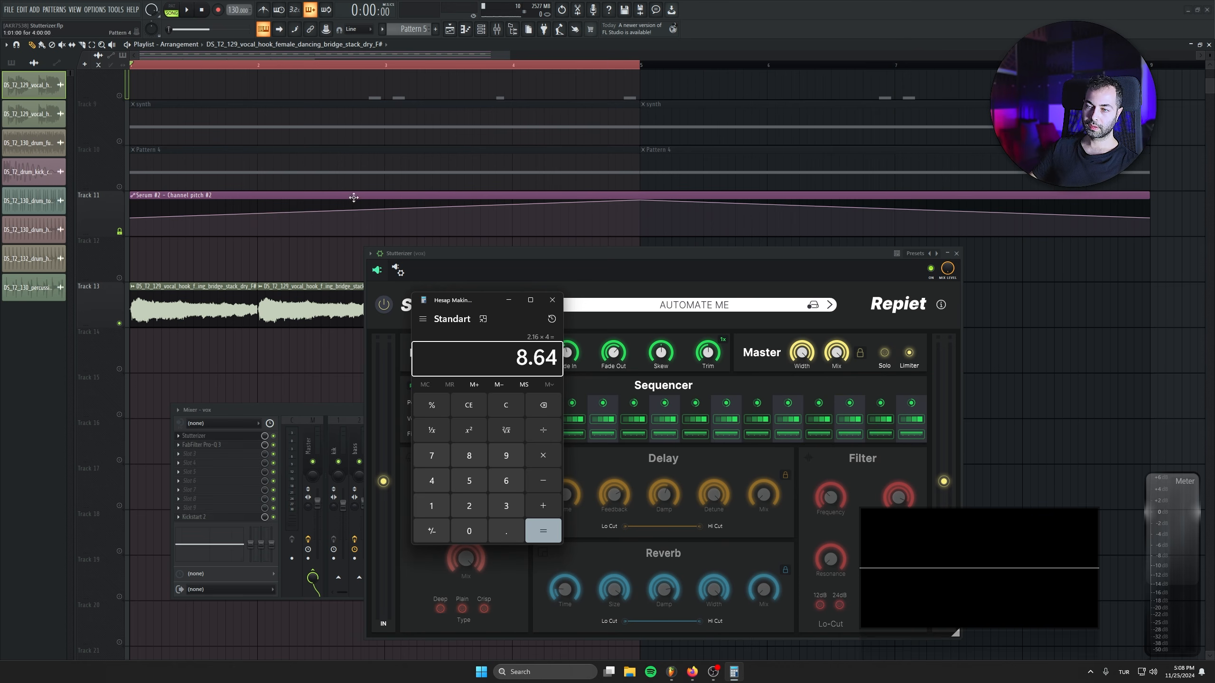
left_click(556, 304)
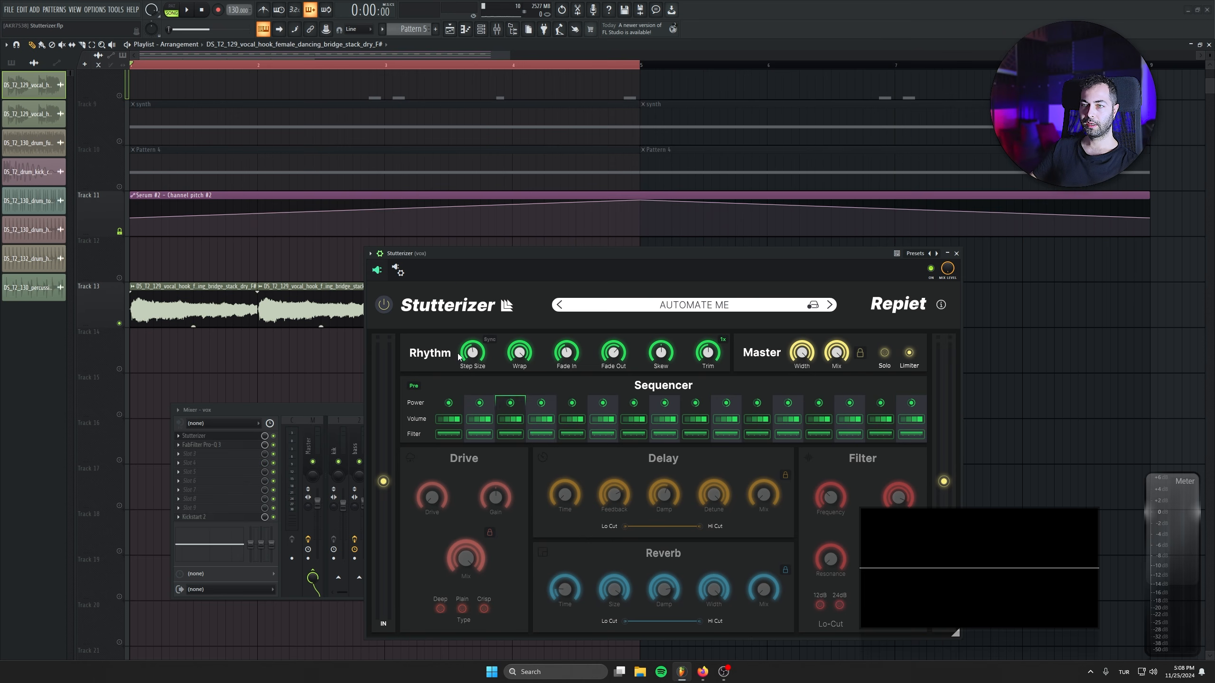
Create an automation clip for the last tweaked Rhythm Step Size parameter and place it at the start of Track 14.
left_click(112, 10)
mouse_move(179, 181)
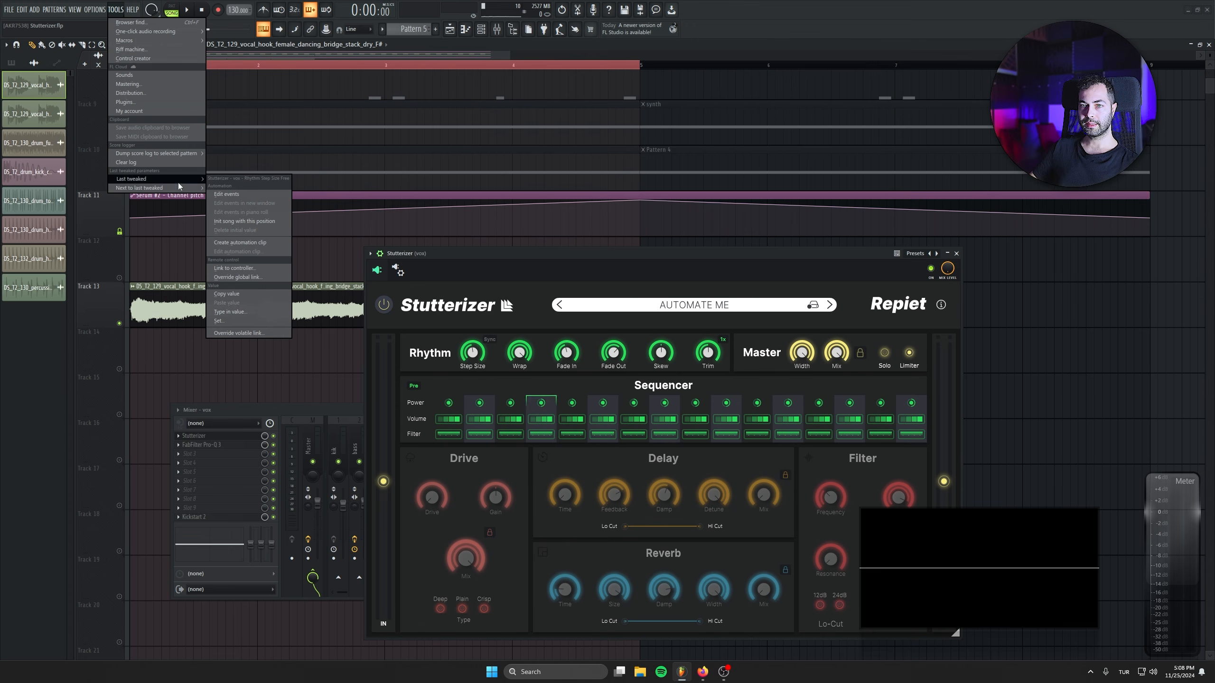
left_click(248, 242)
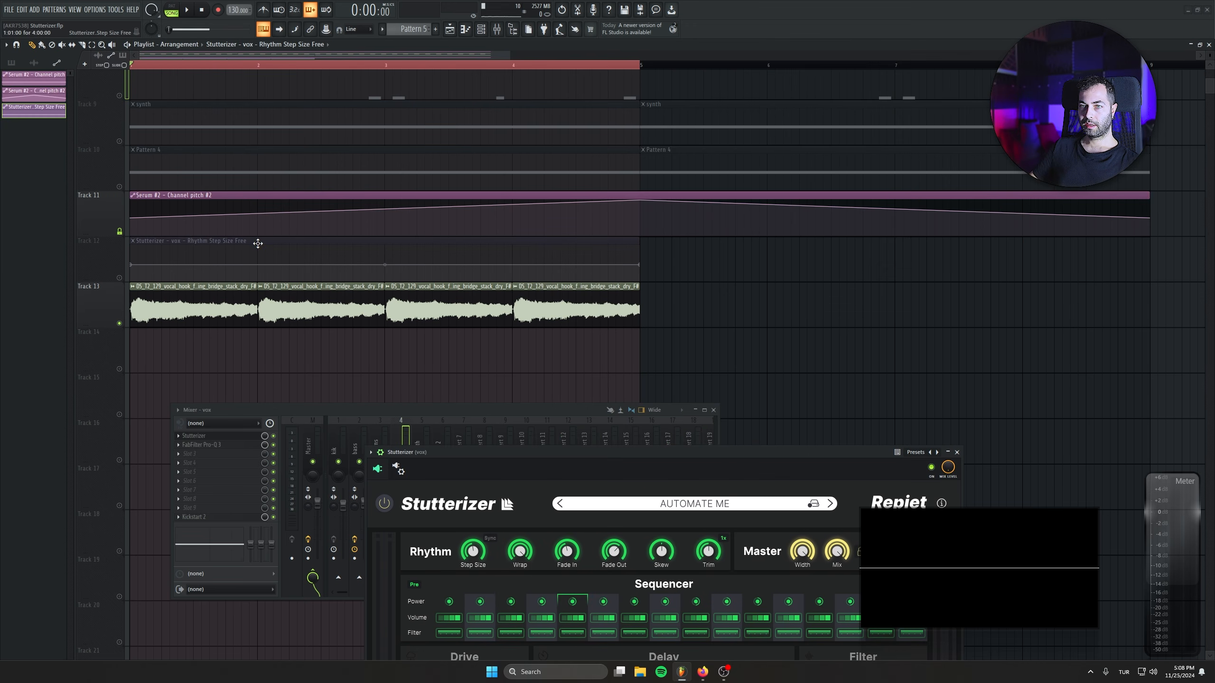
left_click(134, 333)
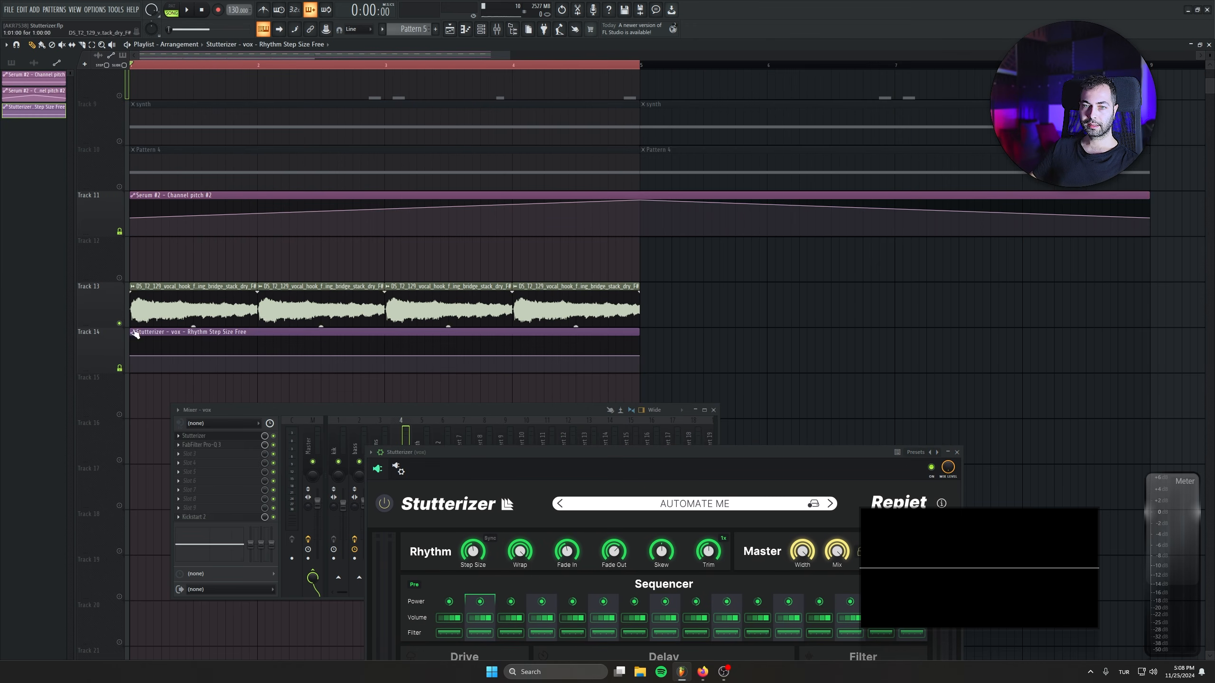
Copy the value of the Step Size automation's first point, then raise that point to 100%.
right_click(132, 357)
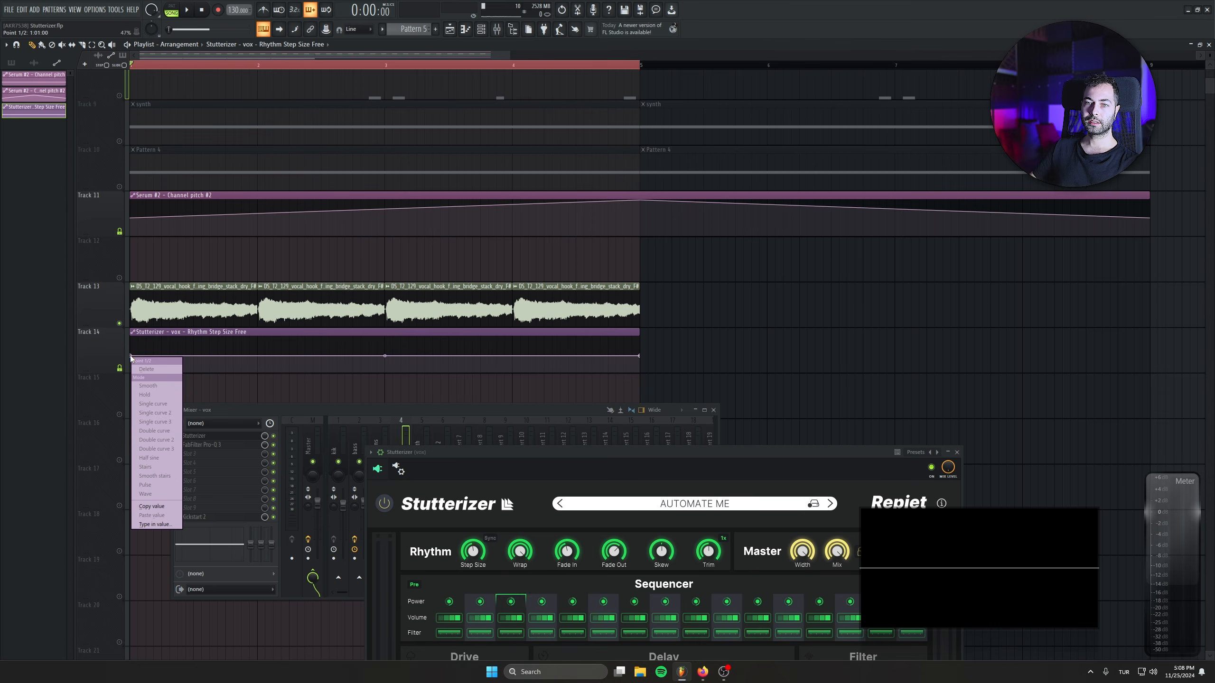
left_click(180, 510)
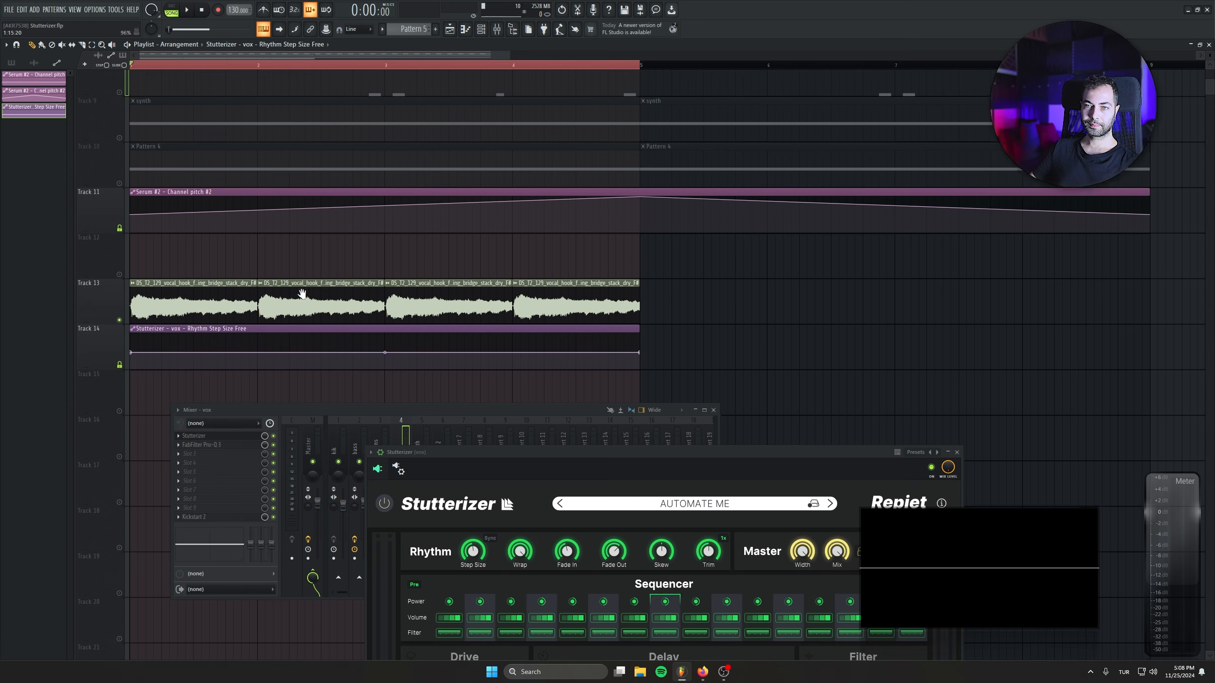
scroll(123, 285, "down", 2)
left_click_drag(132, 265, 138, 239)
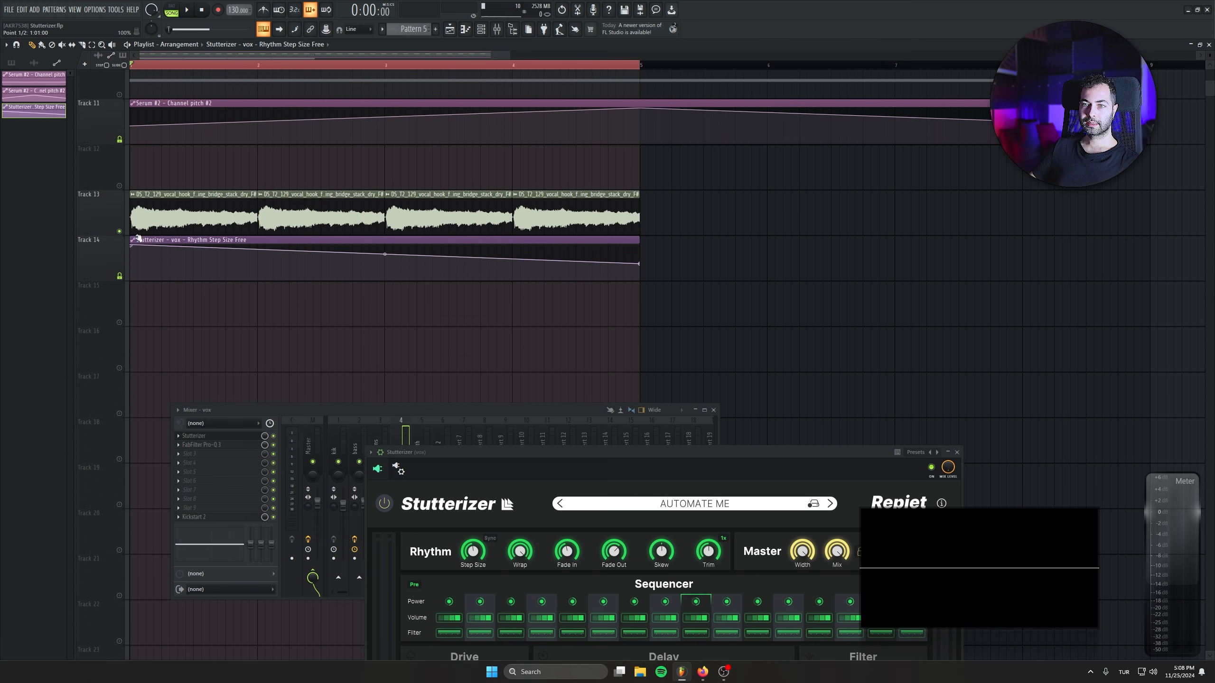
scroll(186, 279, "up", 1)
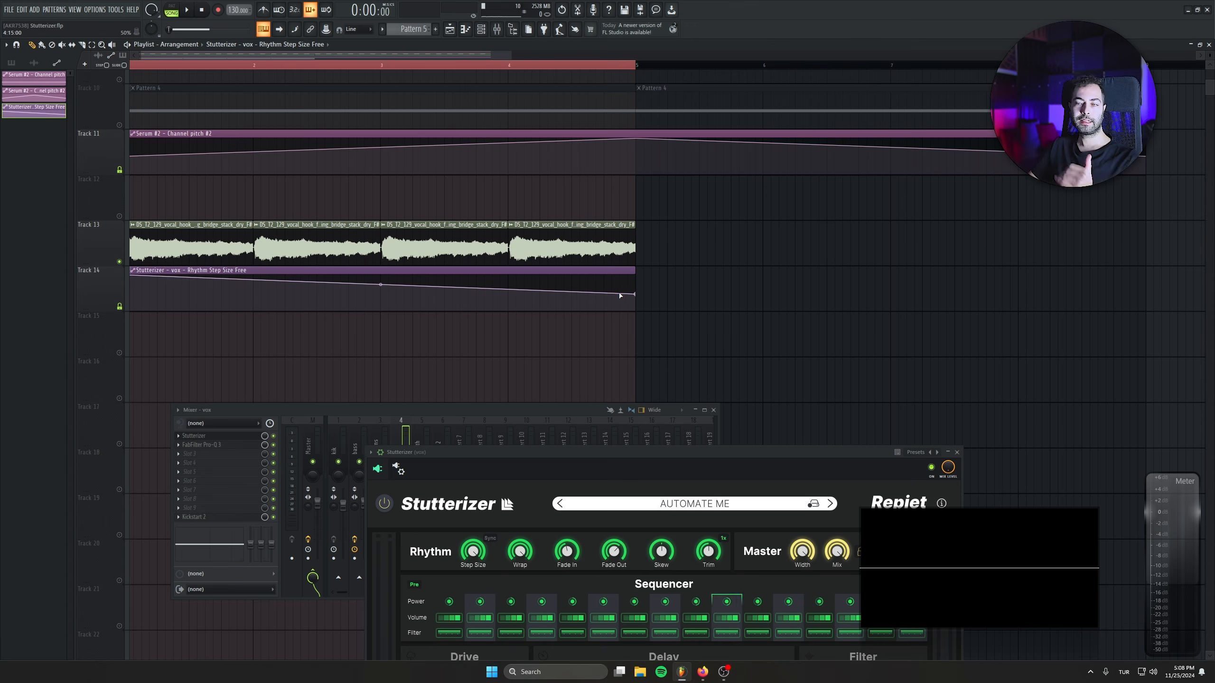
Repeat the one-bar vocal slice on Track 13 through the end of bar 8.
left_click_drag(561, 233, 684, 236)
key("ctrl+z")
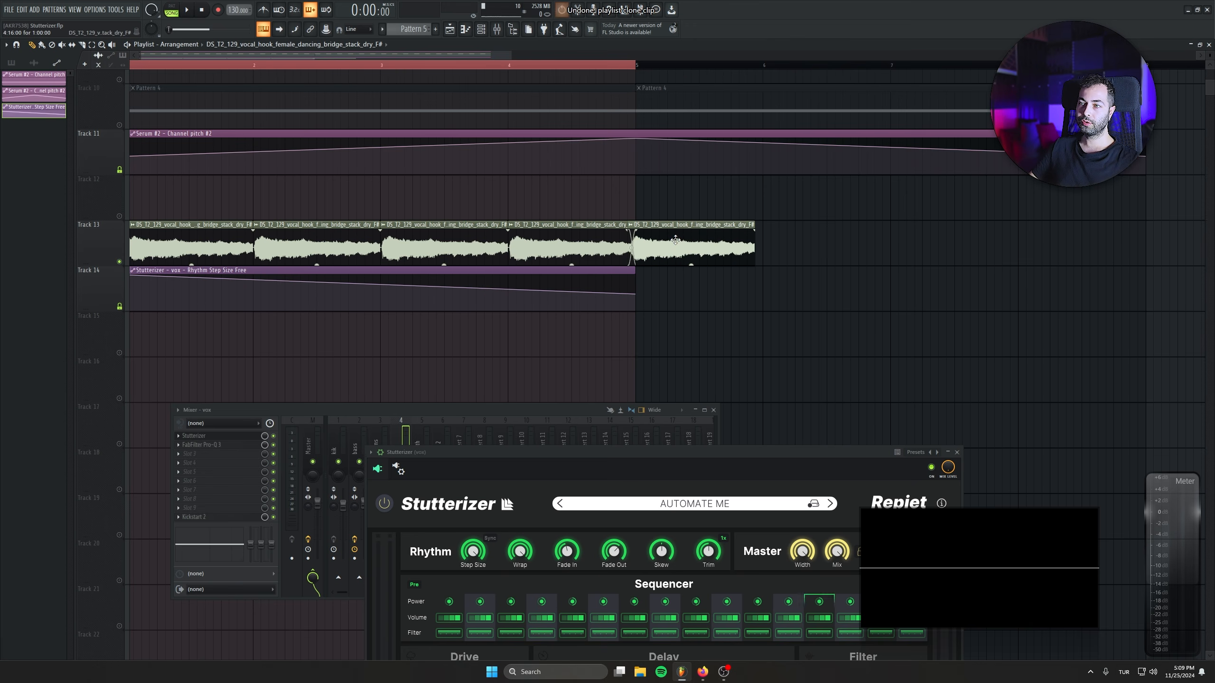
left_click_drag(790, 251, 775, 251)
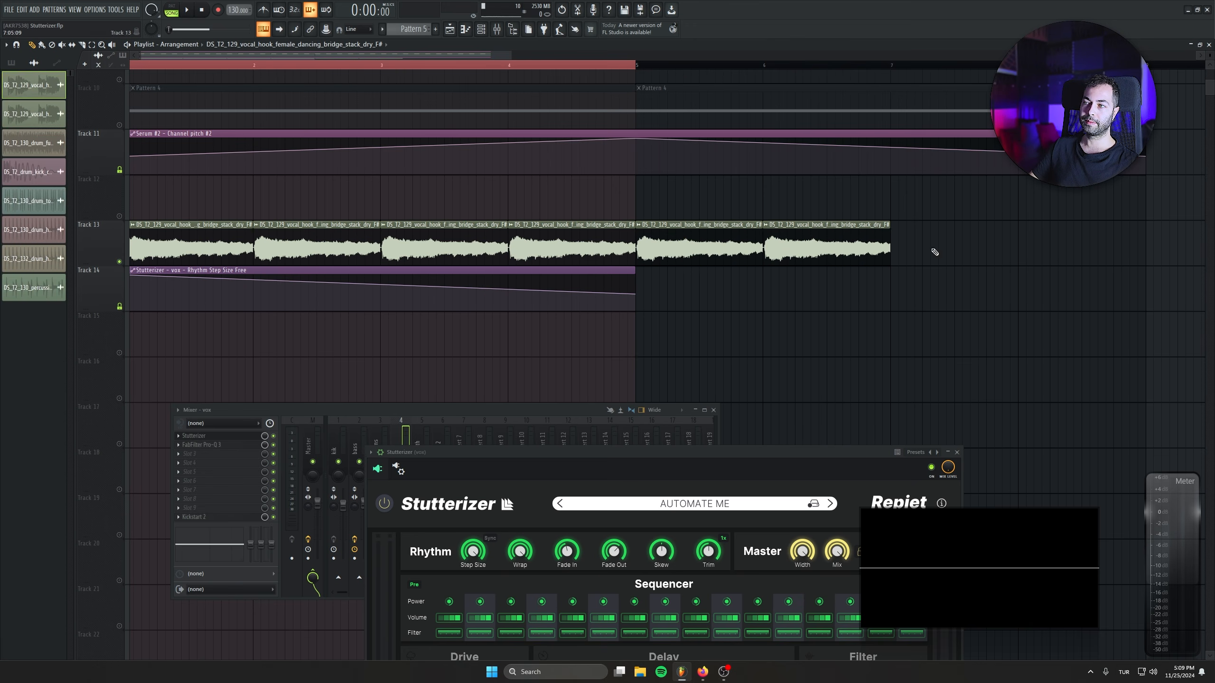
left_click_drag(951, 252, 903, 252)
left_click_drag(1085, 254, 1048, 255)
Shift the arrangement four bars later, then place four vocal slices and the Step Size automation clip at bar 1.
scroll(938, 201, "down", 3)
left_click_drag(130, 66, 706, 67)
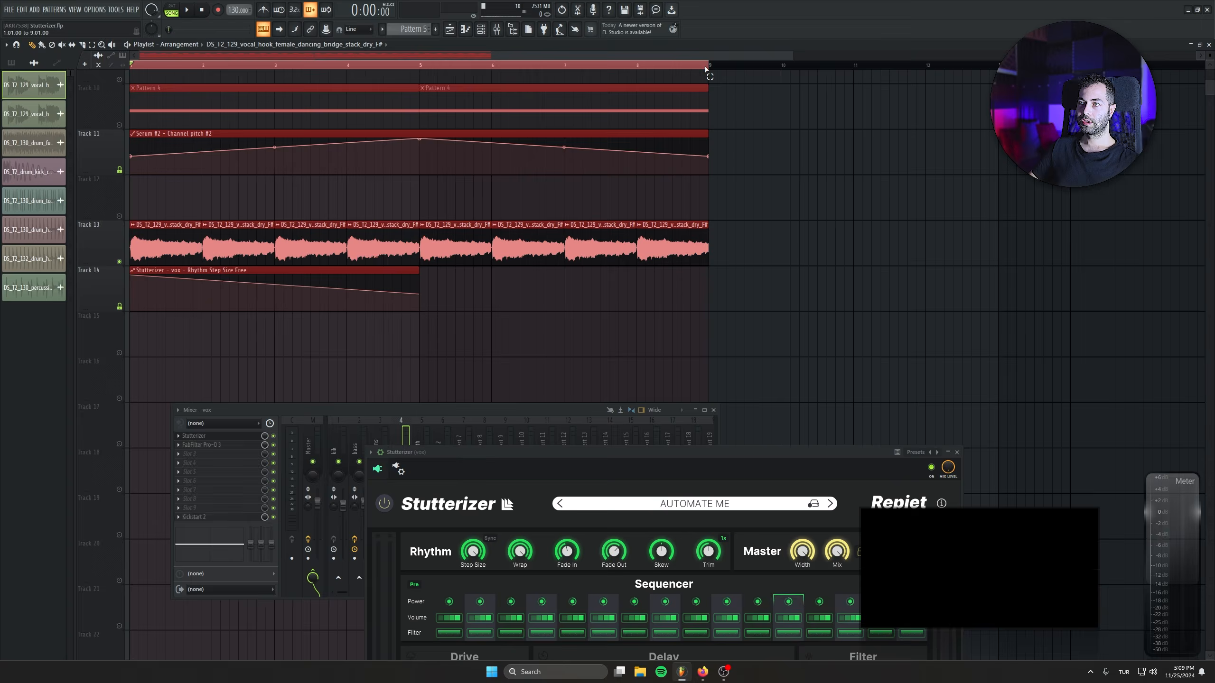
scroll(631, 300, "down", 1)
left_click_drag(166, 258, 719, 315)
left_click_drag(352, 259, 679, 294)
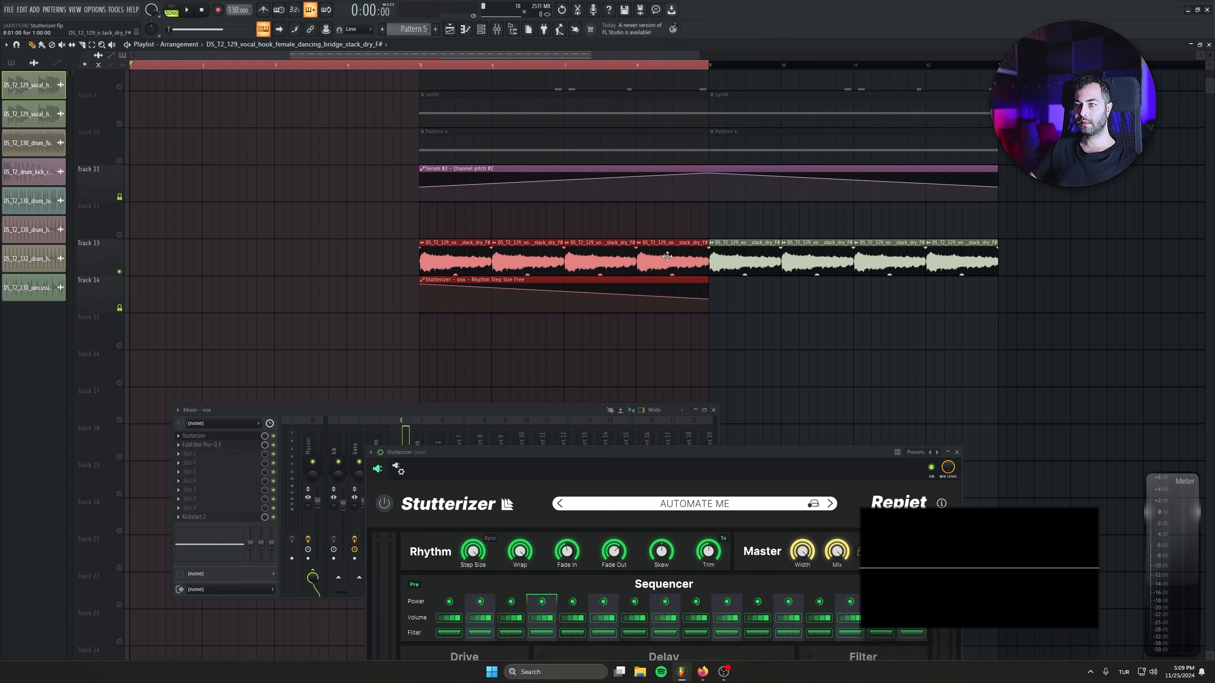
left_click_drag(623, 255, 333, 255)
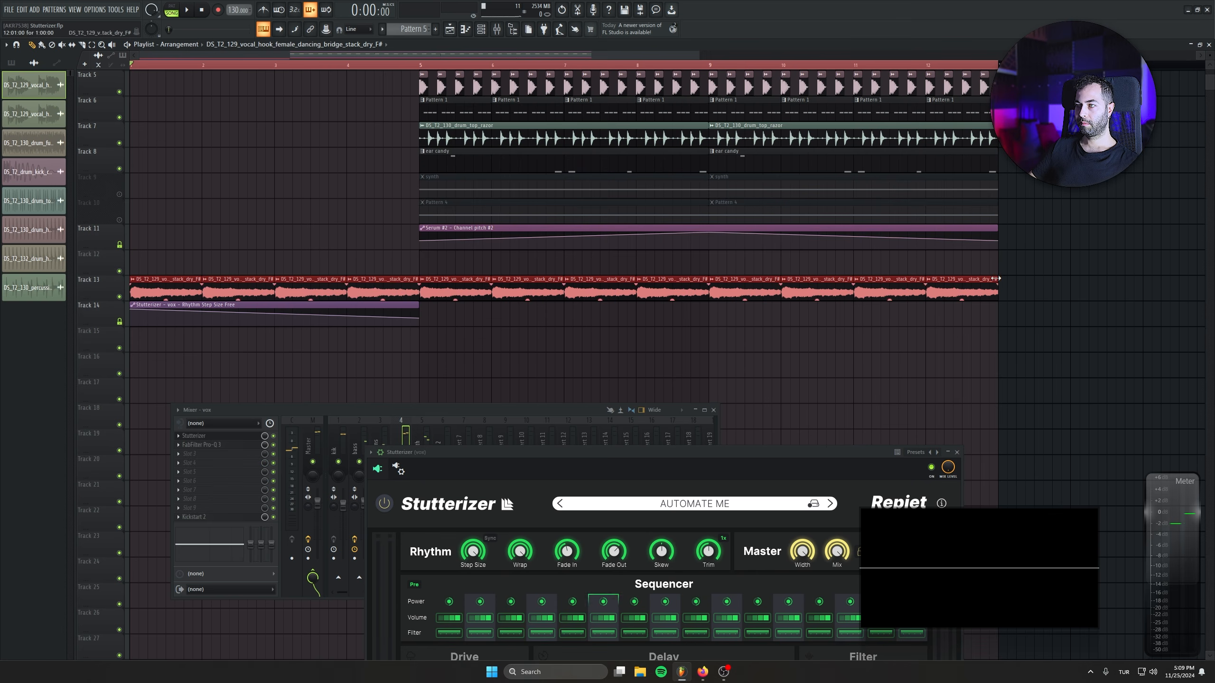
Shorten the vocal clips on Track 13 to one beat each and repeat them to fill bars 1 to 12.
left_click_drag(996, 281, 945, 281)
scroll(119, 288, "up", 4)
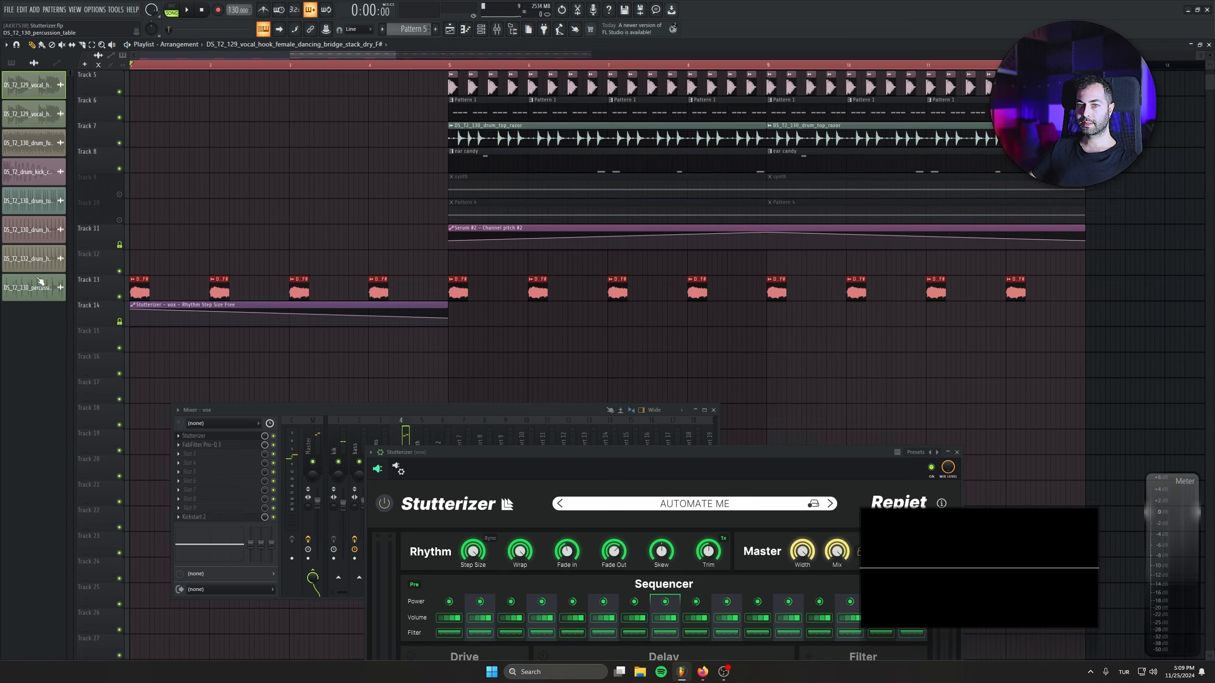
left_click_drag(194, 277, 235, 279)
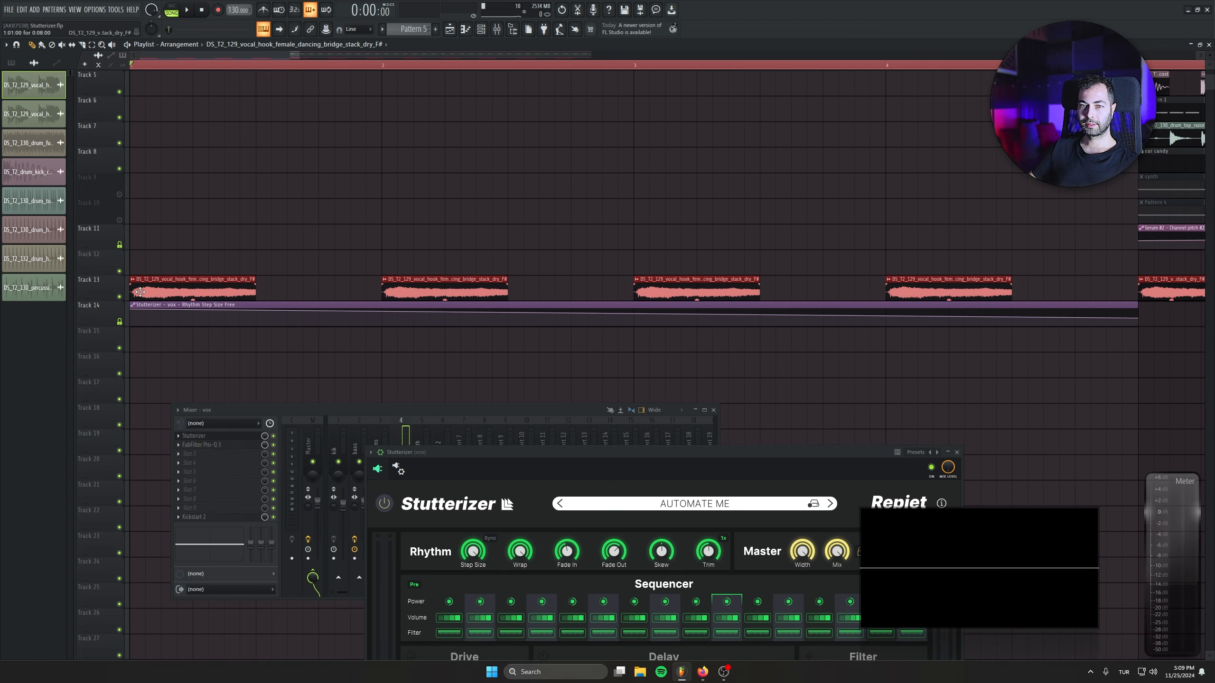
mouse_move(129, 293)
left_mouse_down()
mouse_move(297, 283)
mouse_move(282, 283)
left_mouse_up()
left_click_drag(282, 283, 328, 283, "shift")
Play the arrangement from the start to audition the automated vocal build-up leading into the drums.
key("space")
scroll(317, 361, "down", 4)
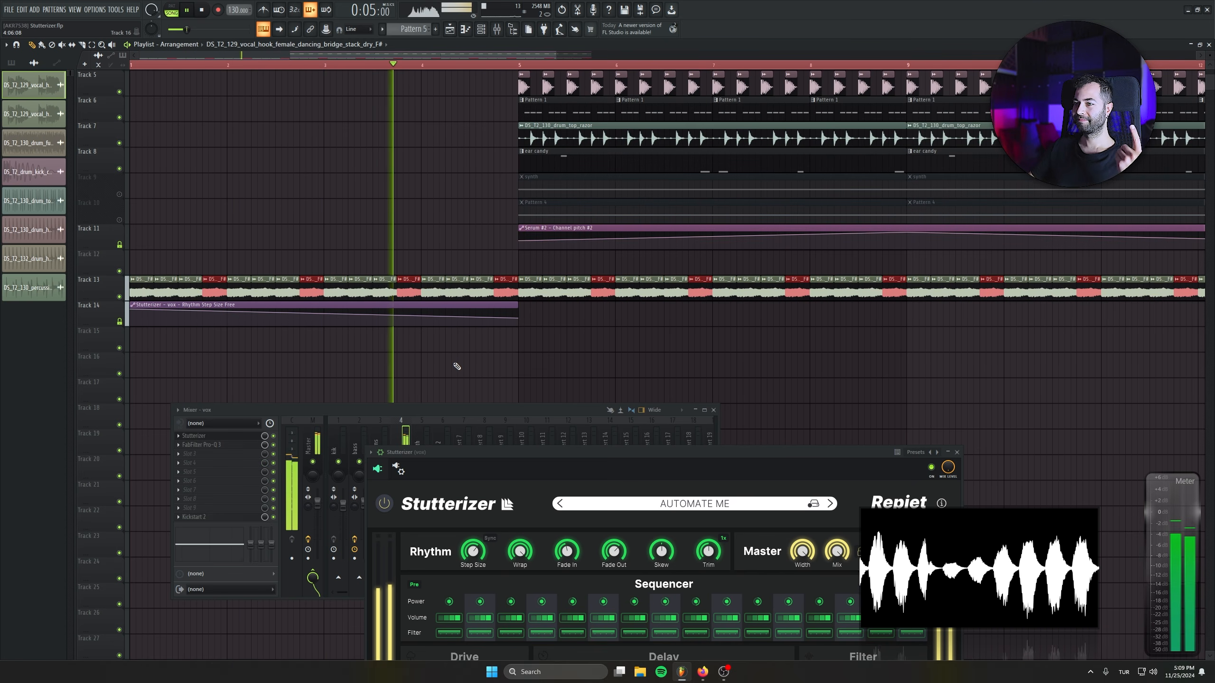
left_click_drag(450, 366, 346, 389)
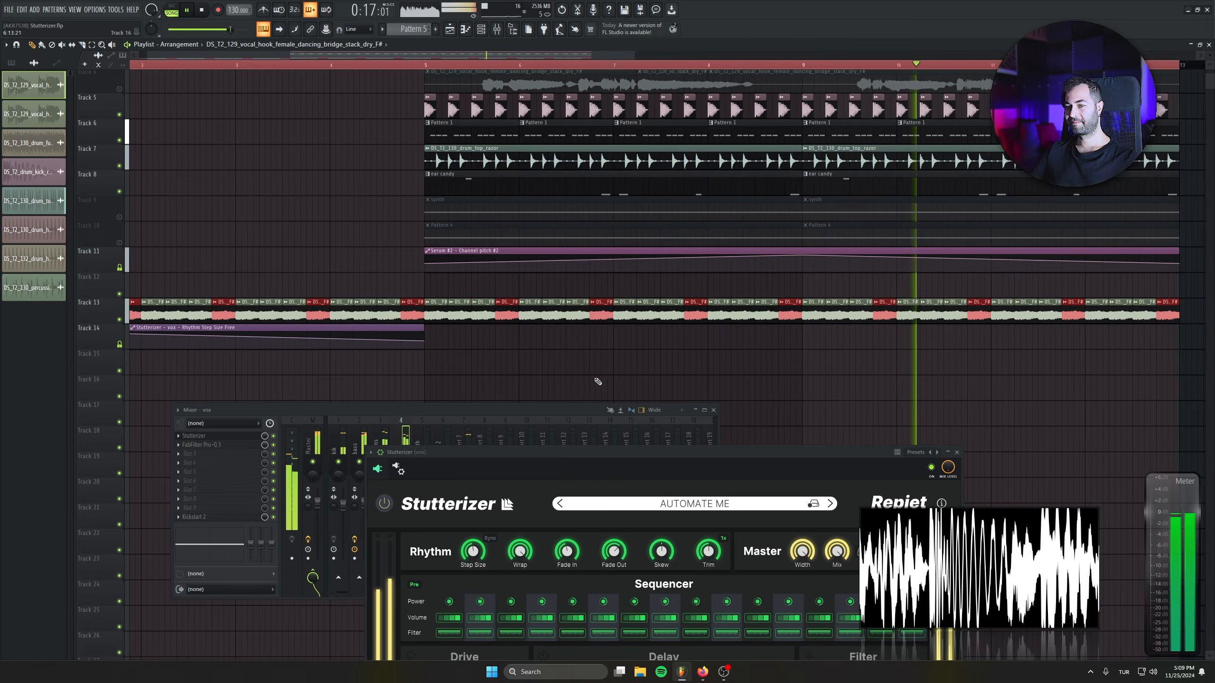
scroll(576, 388, "down", 2)
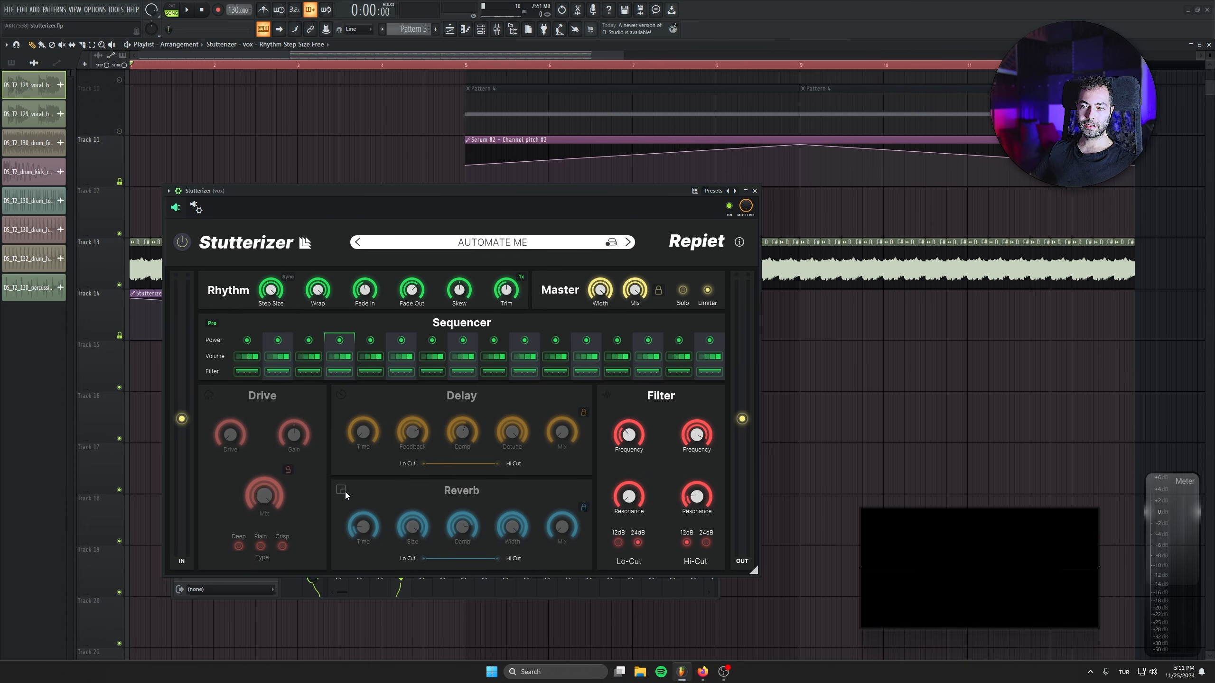
Turn on Stutterizer's Reverb and Delay sections and play the arrangement to audition the vocal build-up.
left_click(344, 491)
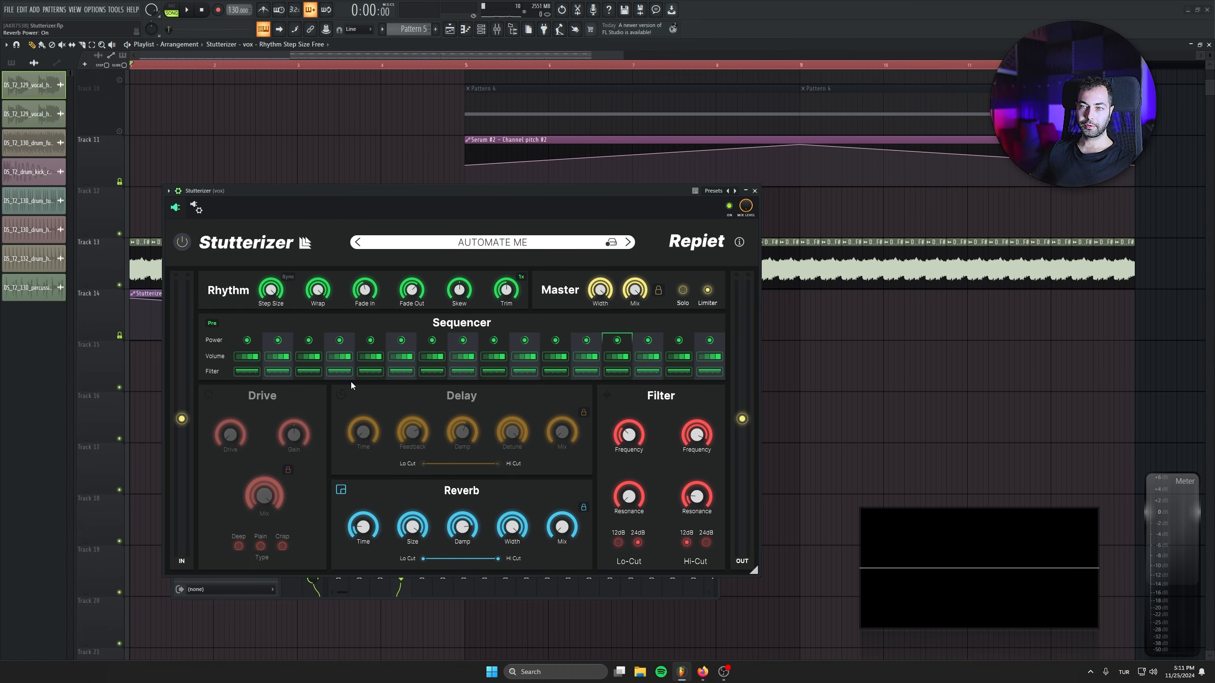
left_click(346, 395)
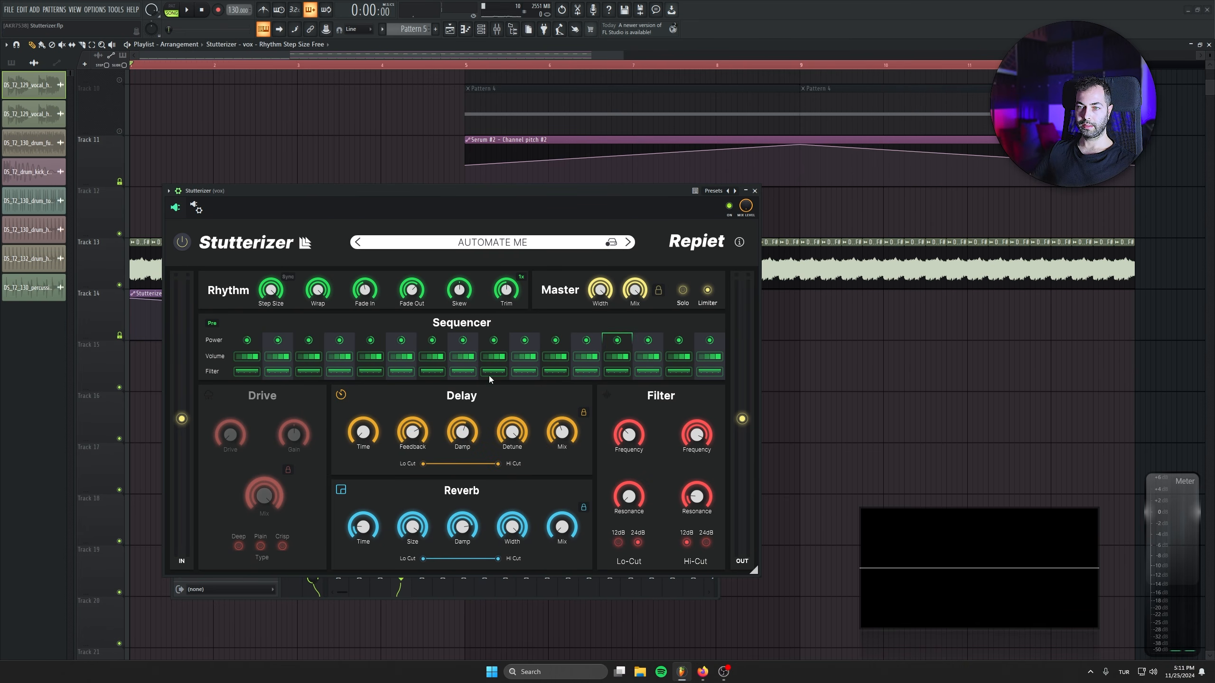
key("space")
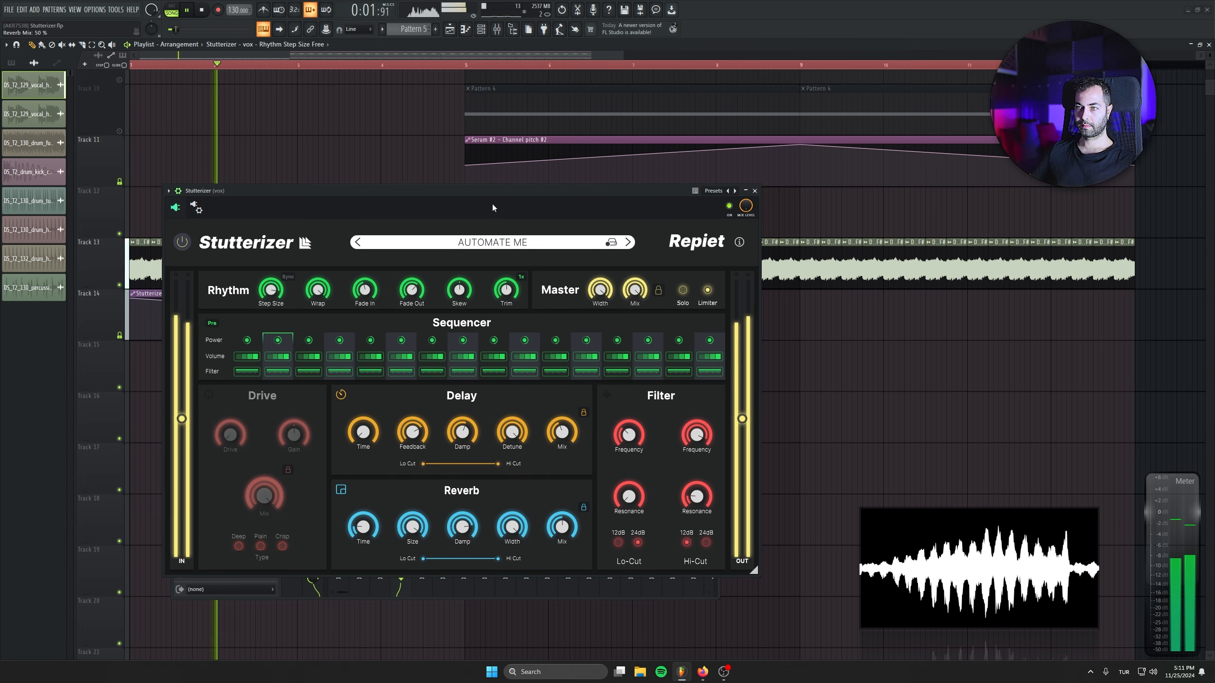
left_click_drag(492, 208, 514, 308)
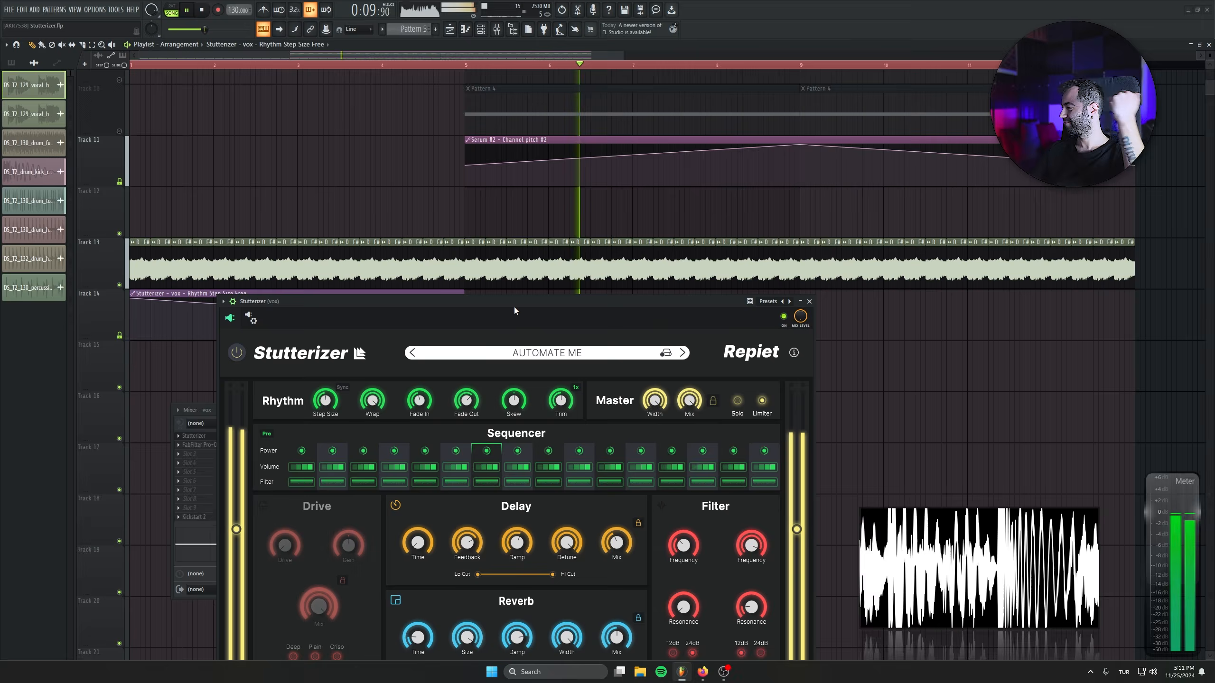
Extend the Step Size automation clip on Track 14 to bar 13, holding the bar 5 value until bar 9 before rising, and play it back.
left_click_drag(514, 307, 497, 428)
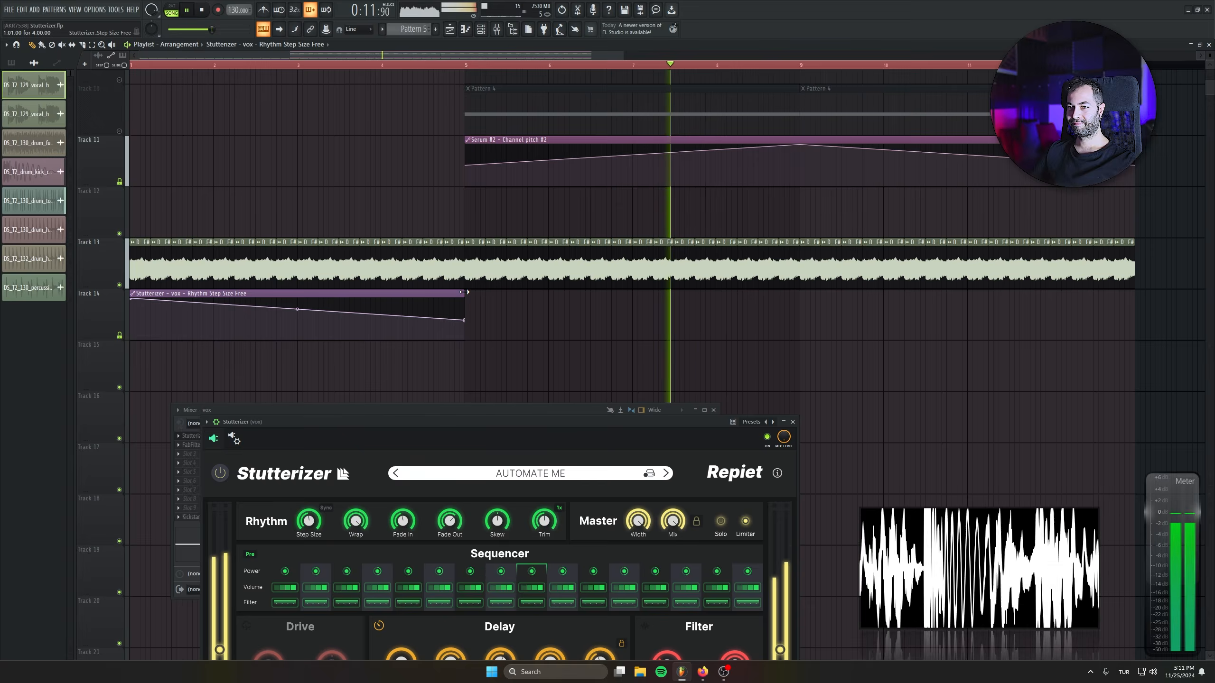
left_click_drag(464, 292, 799, 293)
right_click(464, 320)
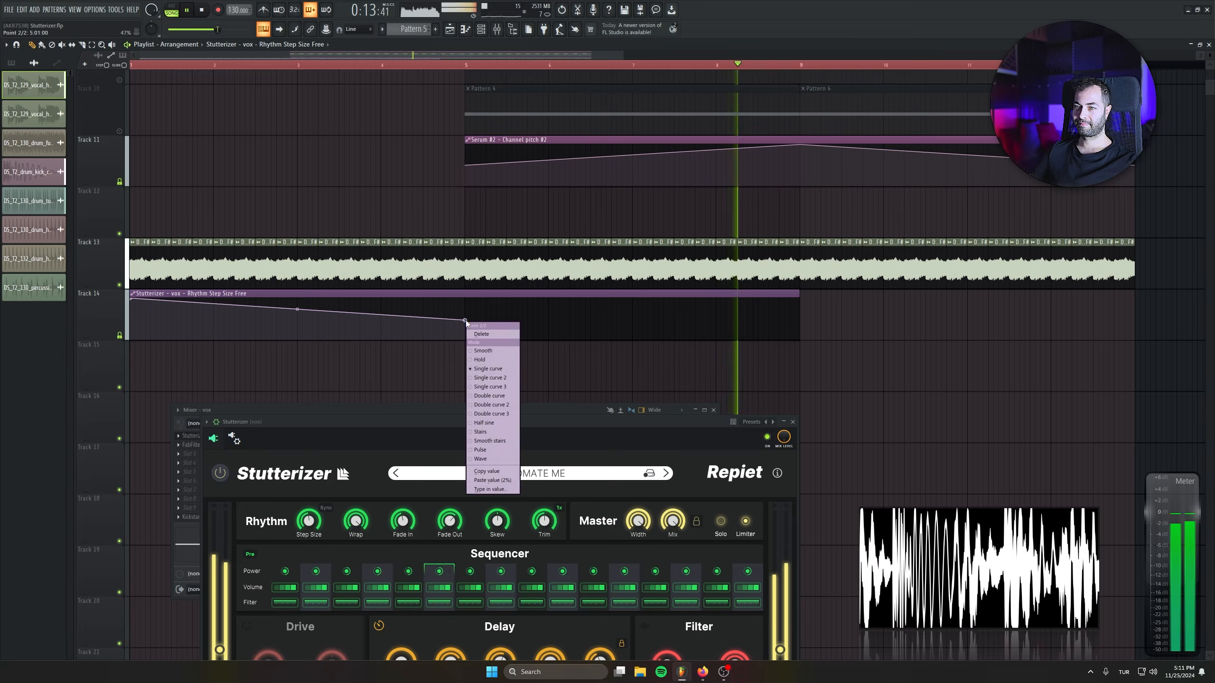
left_click(495, 472)
left_click_drag(641, 380, 538, 389)
left_click_drag(537, 388, 427, 388)
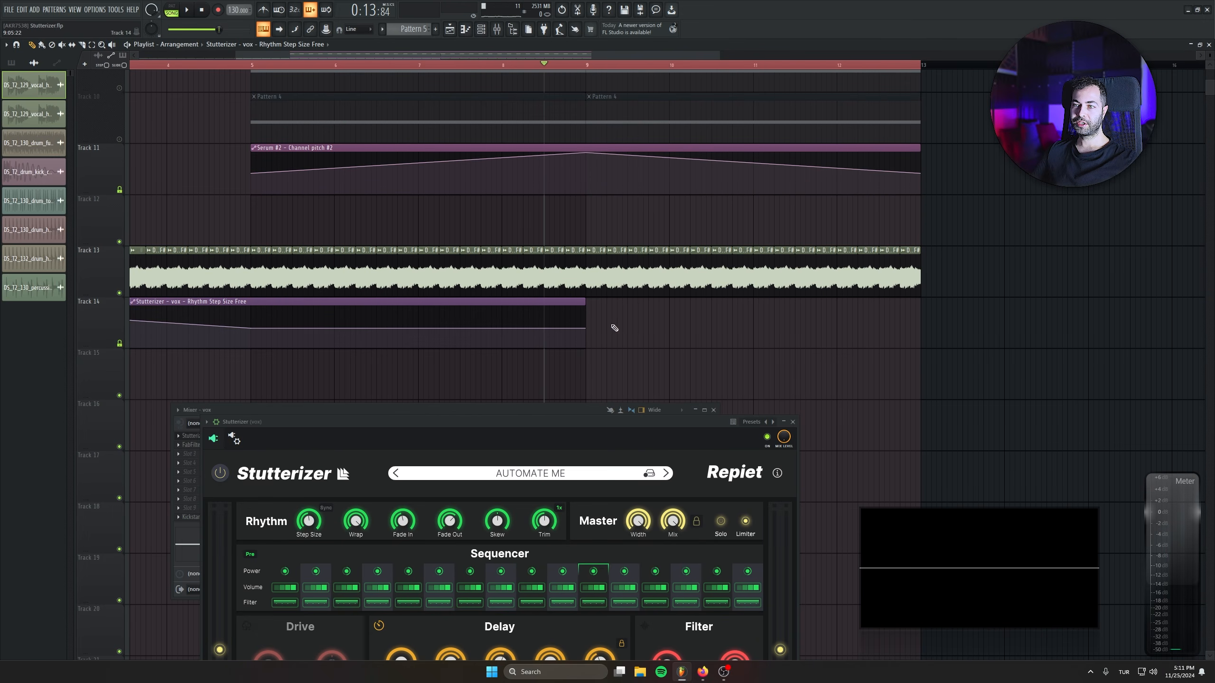
left_click_drag(585, 301, 927, 296)
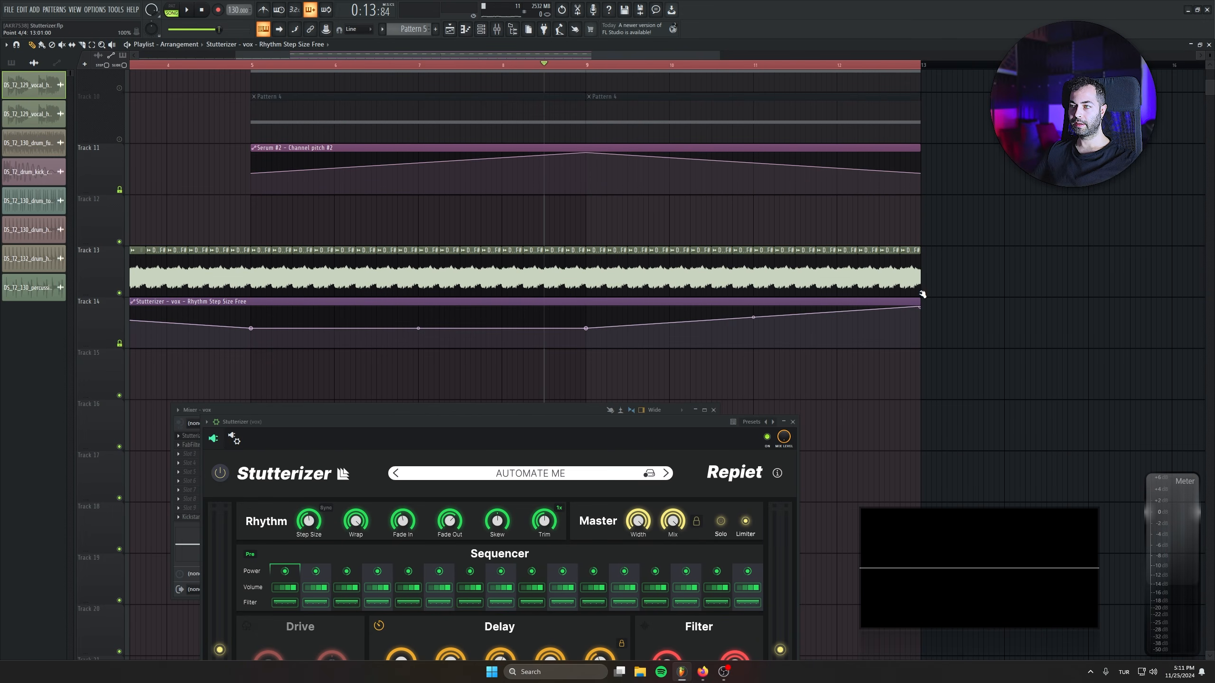
key("space")
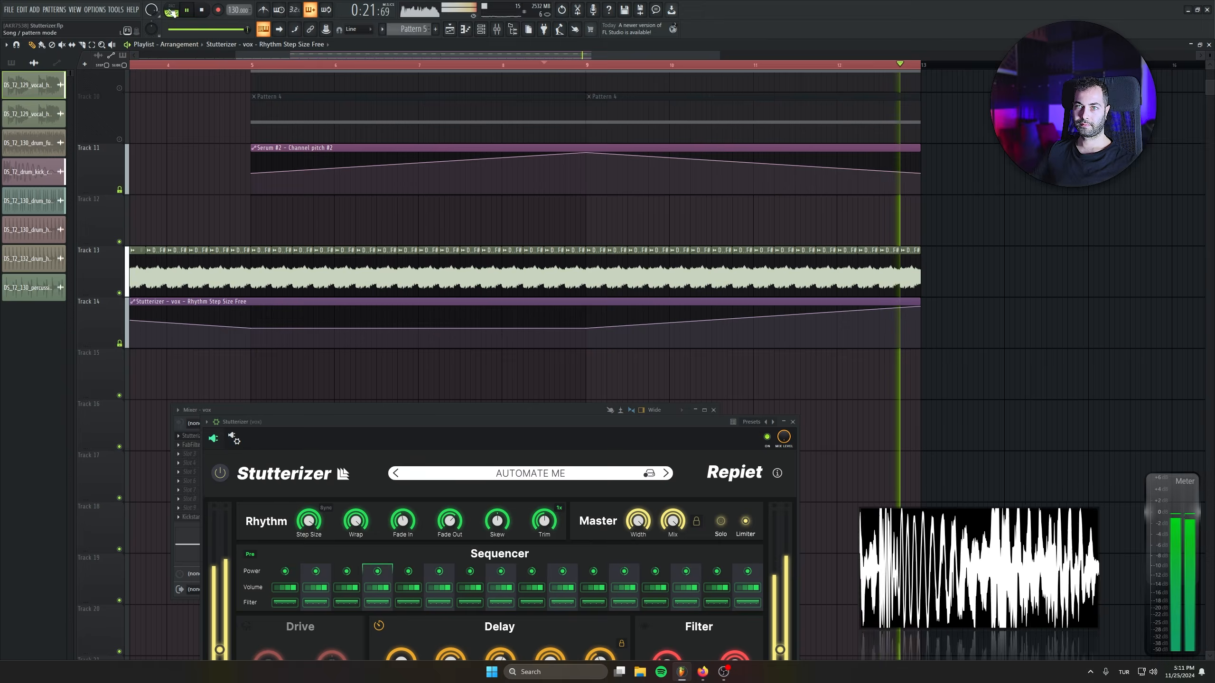
key("space")
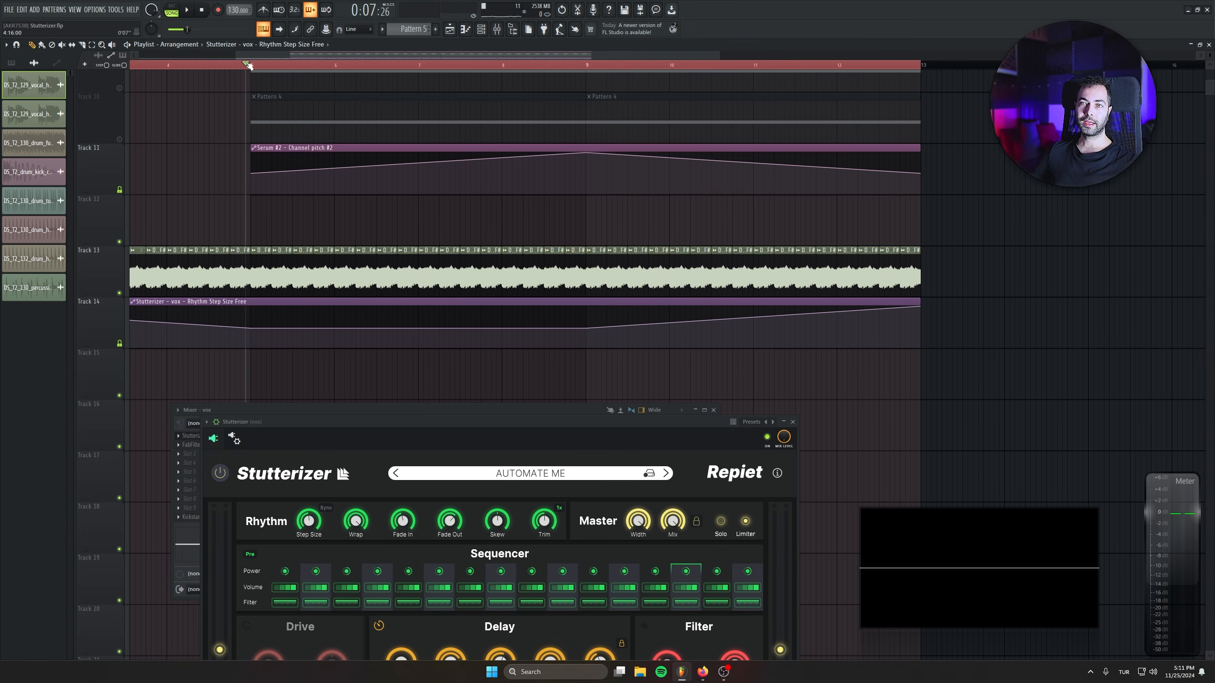
Unmute Track 10, copy its Pattern 4 clip to bar 1, and solo the track.
left_click_drag(329, 173, 543, 261)
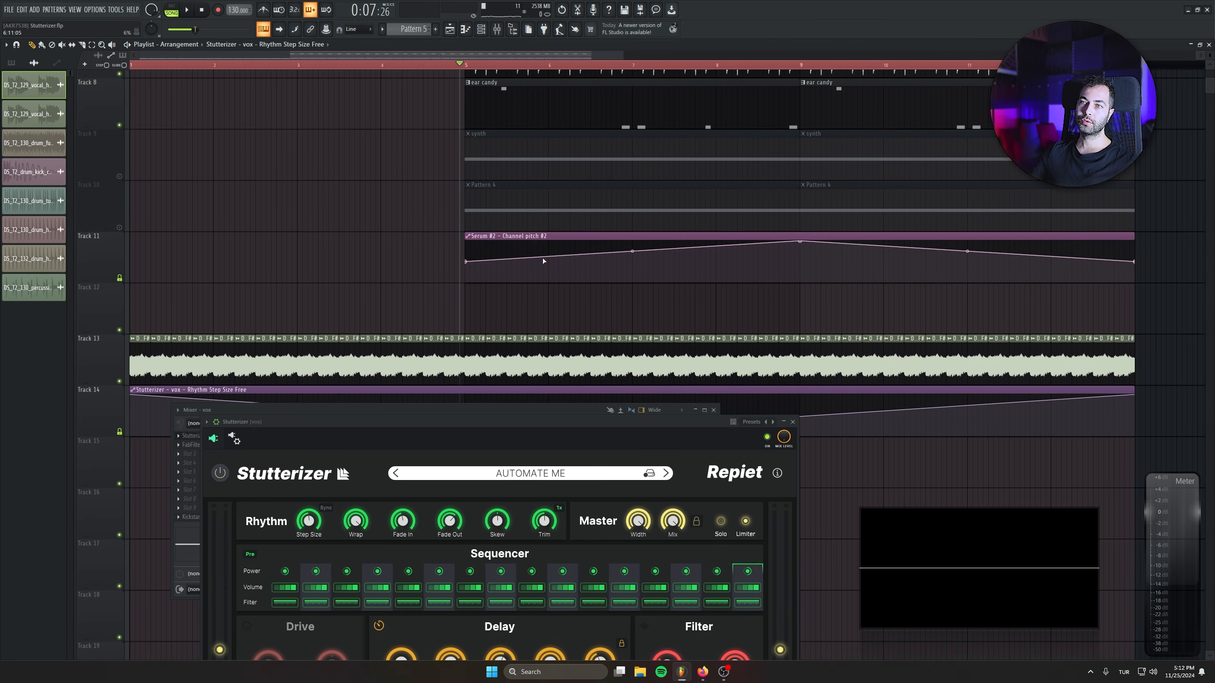
scroll(502, 195, "down", 2)
left_click(119, 227)
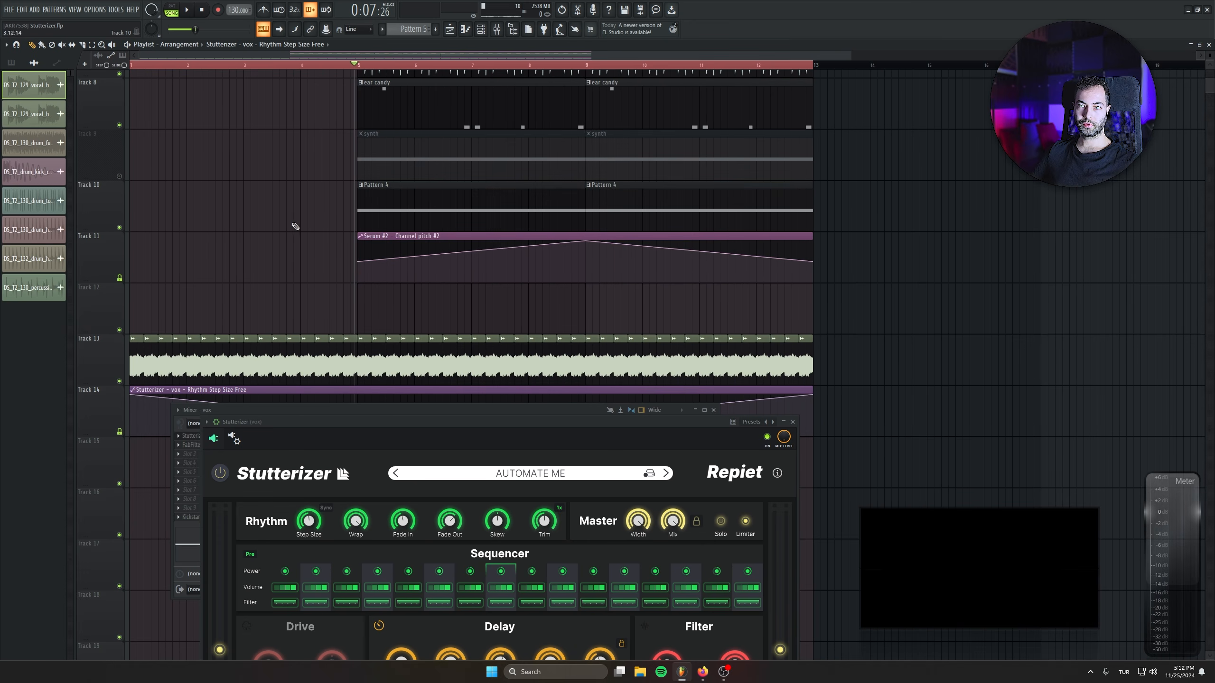
left_click_drag(521, 206, 294, 203)
right_click(120, 228)
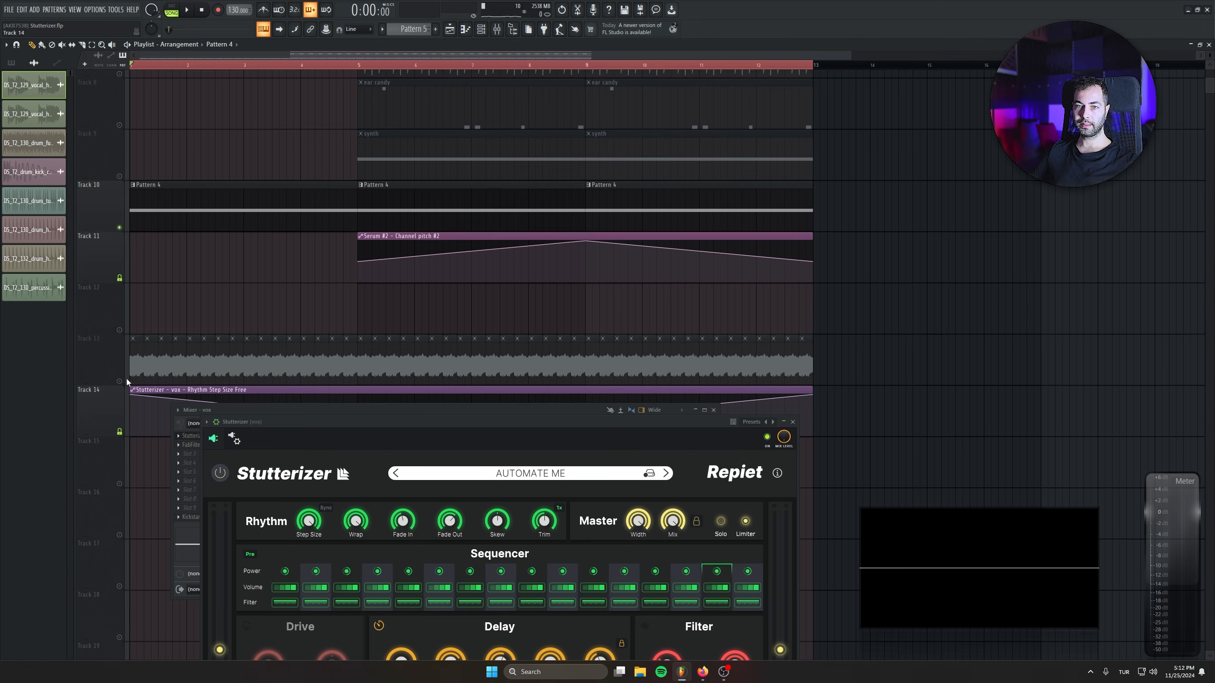
Show all channels, route Serum #2 to mixer track 4, and play the synth build-up through the vox Stutterizer into the drums.
left_click(480, 32)
left_click_drag(458, 284, 670, 193)
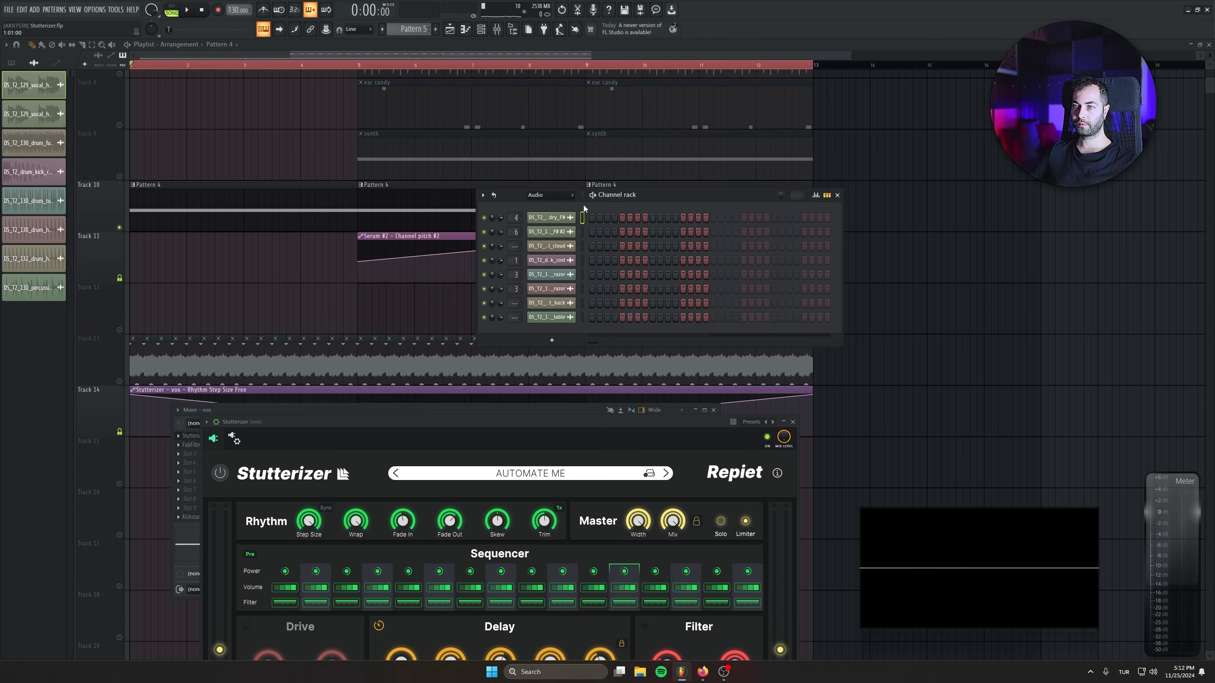
left_click(556, 195)
left_click(560, 206)
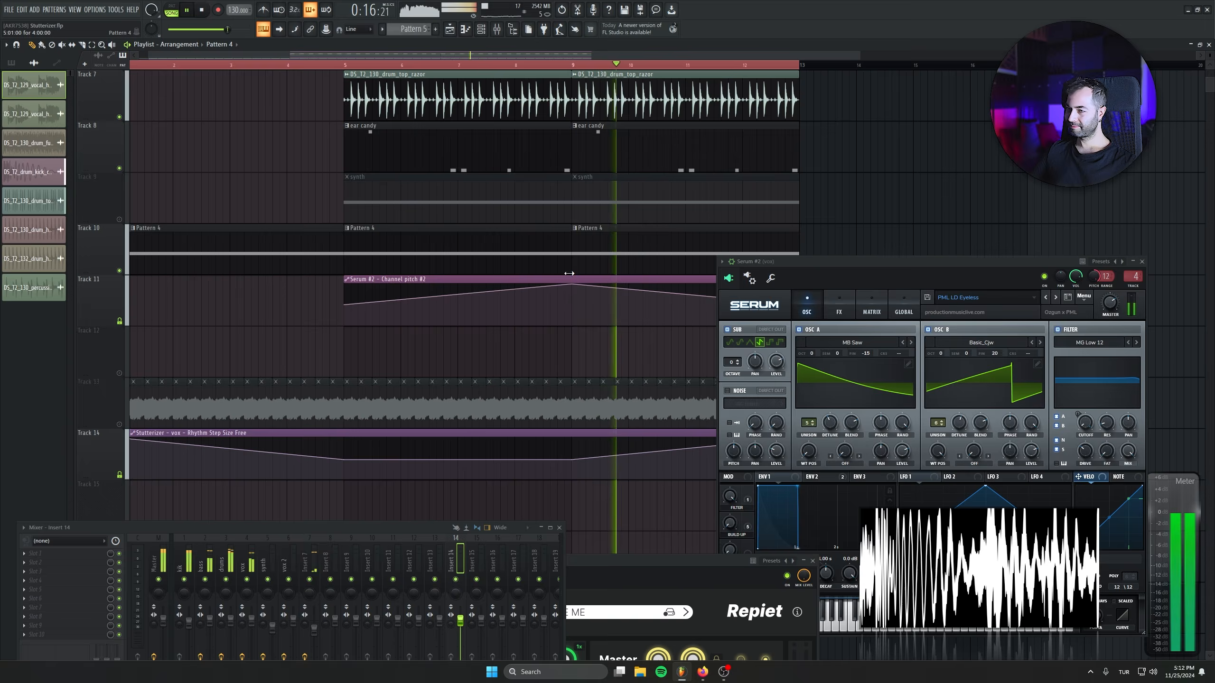
left_click_drag(908, 266, 910, 278)
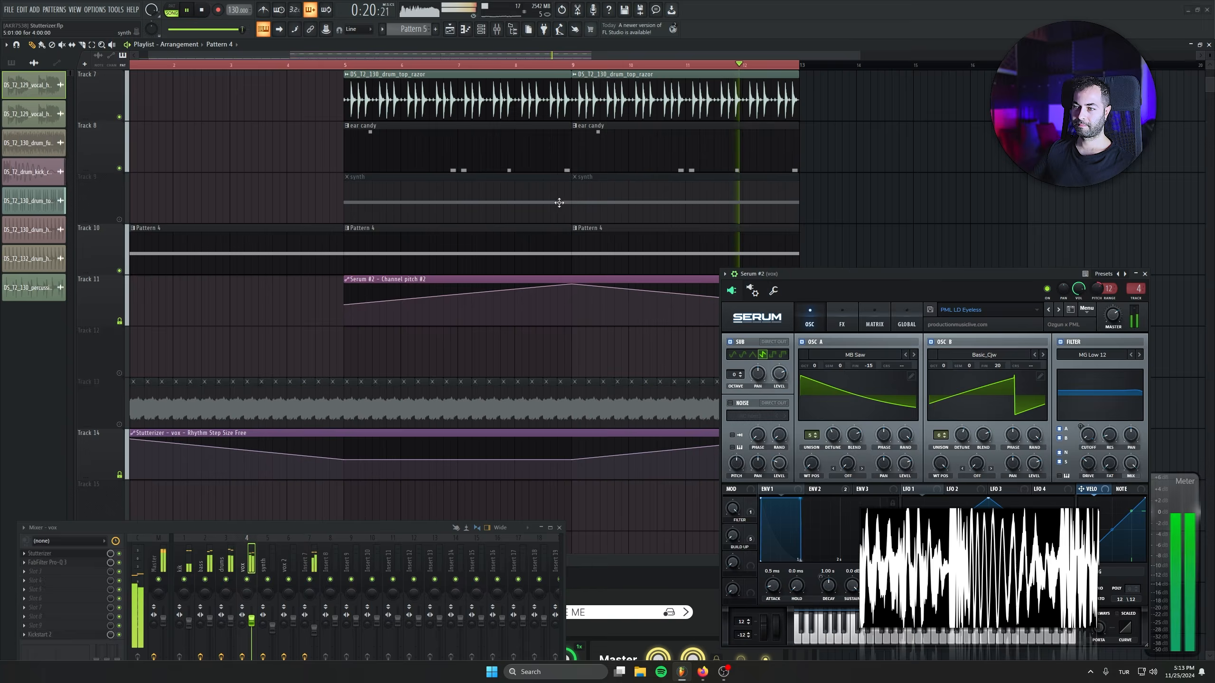
scroll(559, 203, "down", 4)
key("space")
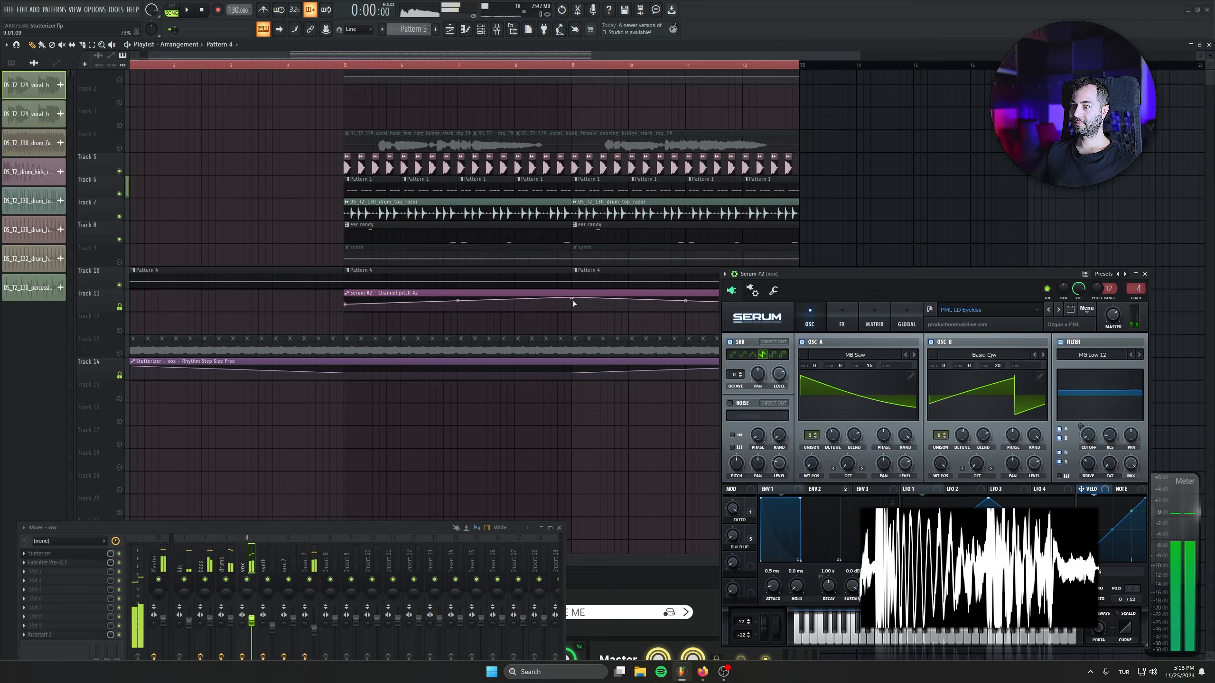
Close Serum and the channel rack, and audition the Track 9 synth from bar 5 with Stutterizer's Stereo Delay Groove preset.
scroll(517, 172, "up", 1)
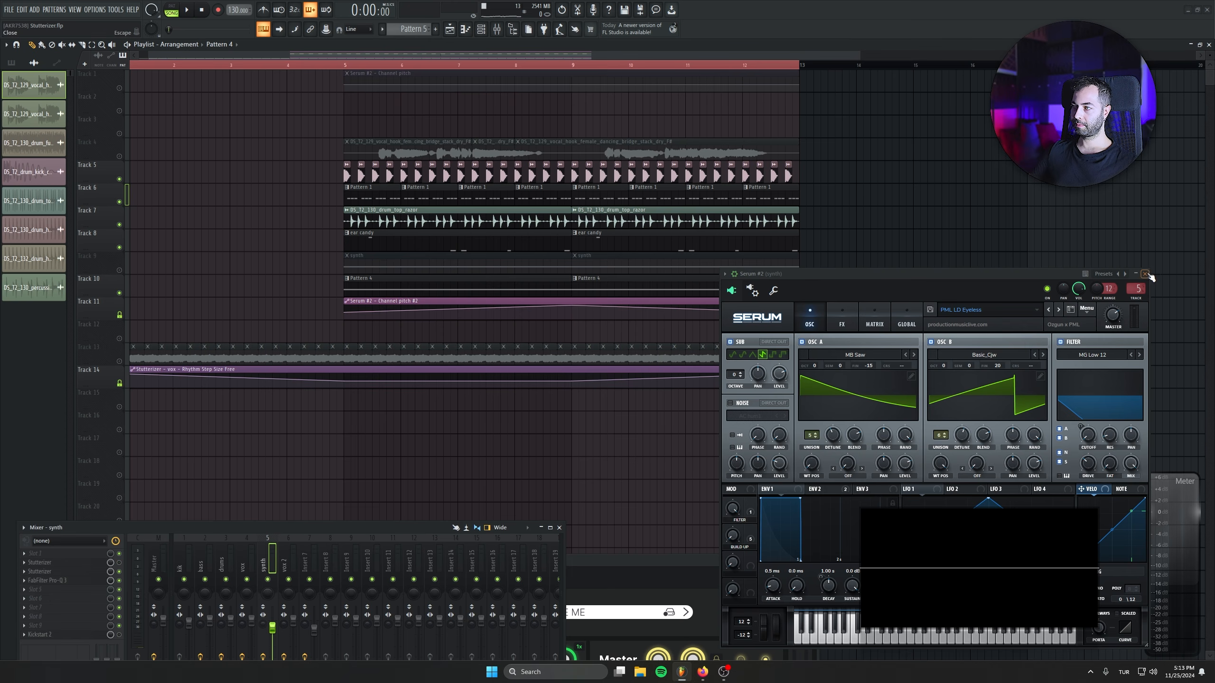
left_click(1146, 274)
left_click(125, 157)
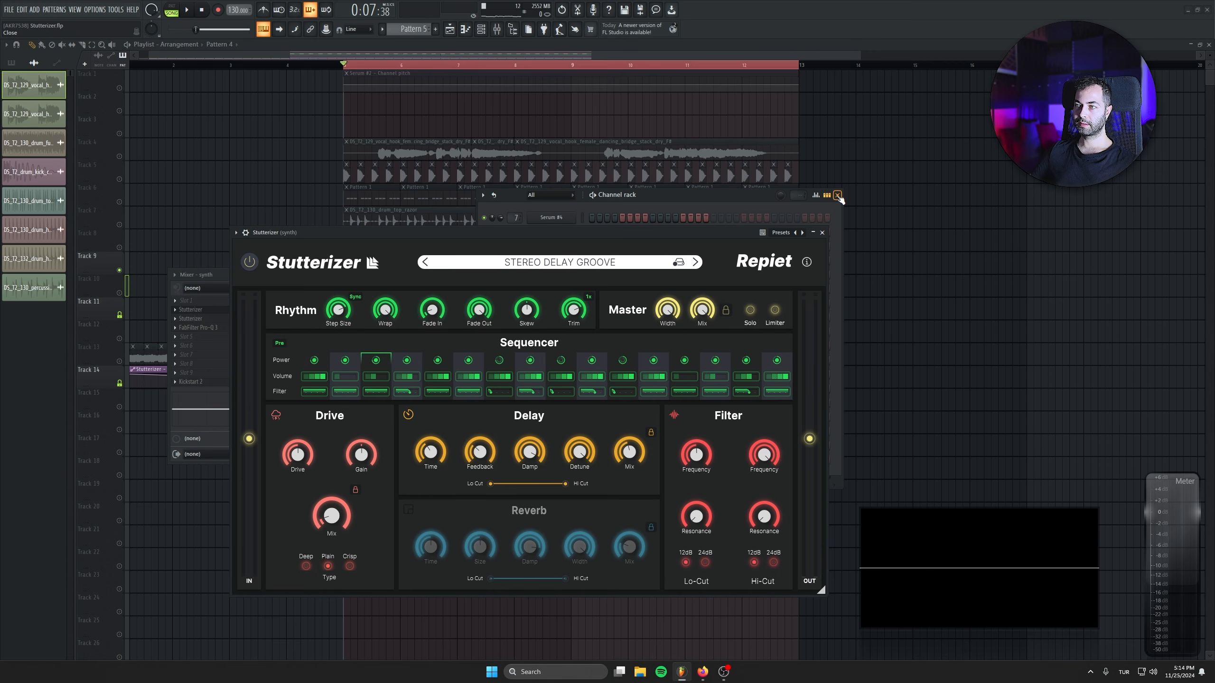
left_click(838, 195)
key("space")
left_click_drag(692, 232, 925, 295)
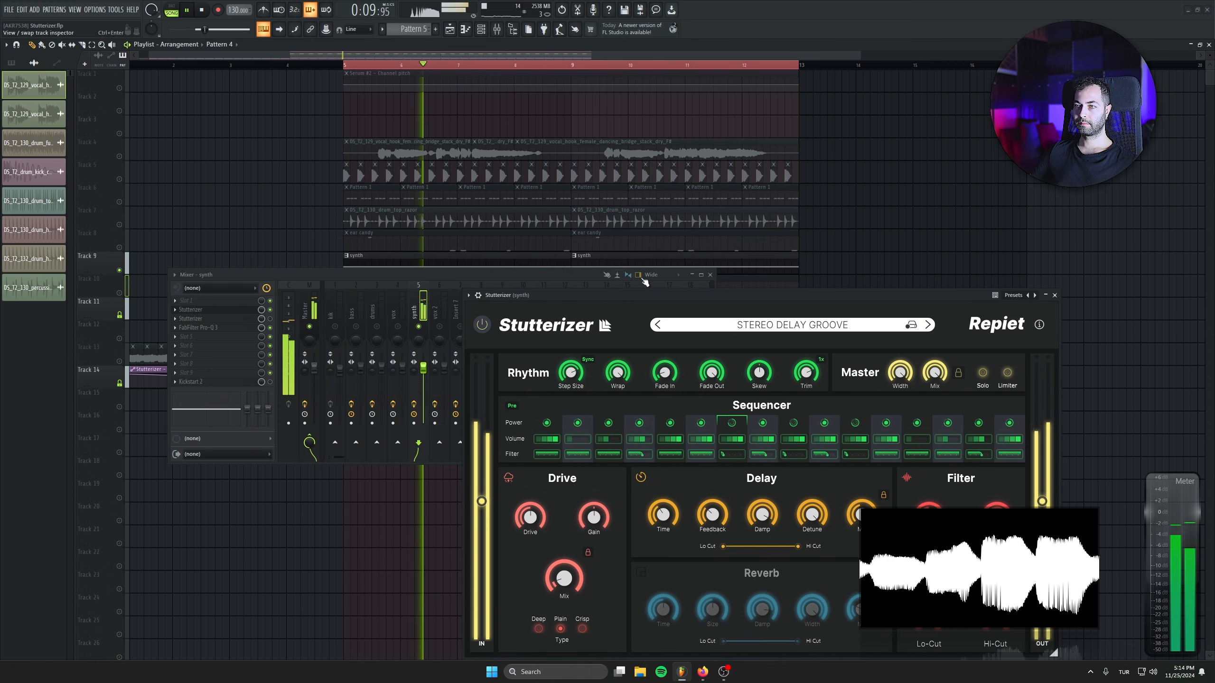
left_click_drag(813, 295, 566, 259)
mouse_move(746, 499)
left_mouse_down()
mouse_move(741, 535)
mouse_move(731, 501)
left_mouse_up()
Unmute the kick on Track 5 and Pattern 1 on Track 6, and inspect the synth channel in the mixer.
left_click(120, 179)
left_click(121, 202)
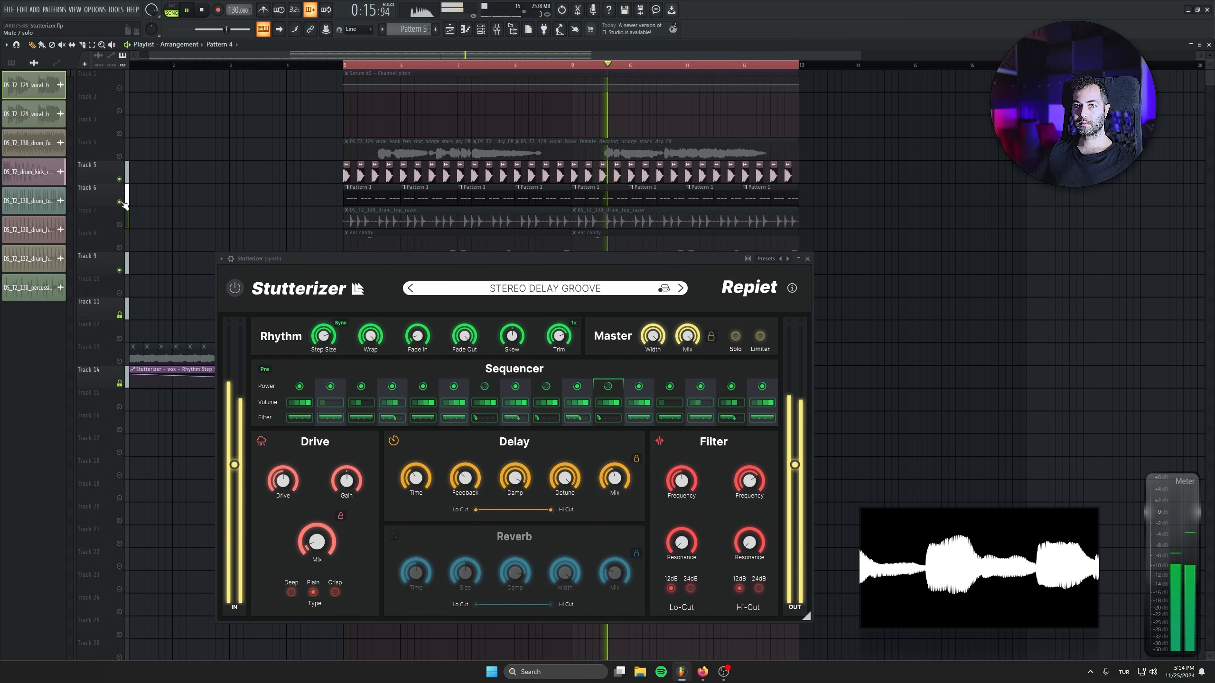
key("F9")
right_click(470, 288)
right_click(463, 327)
right_click(462, 327)
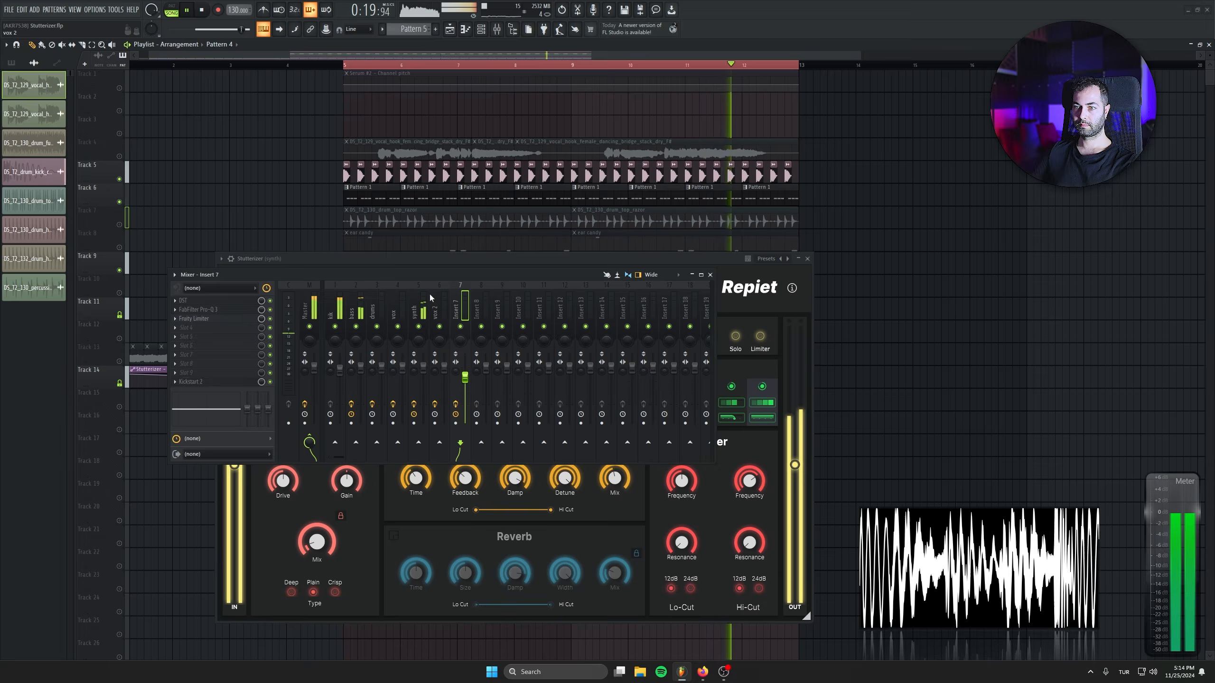
left_click(420, 311)
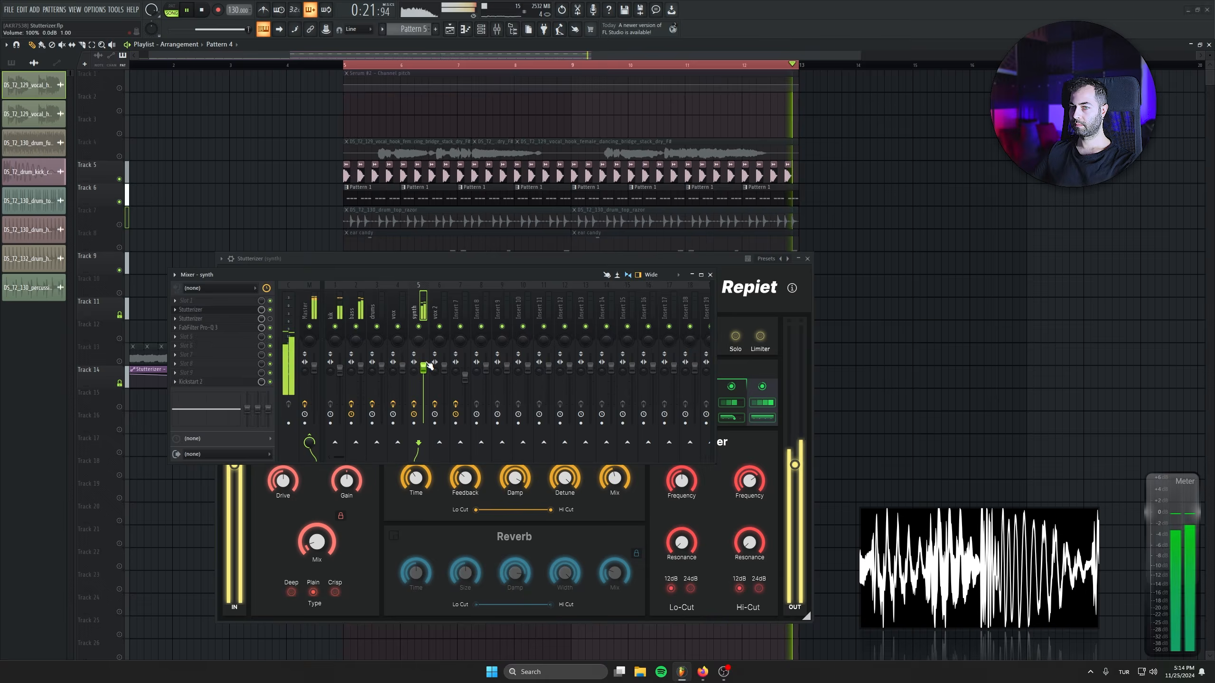
left_click(711, 275)
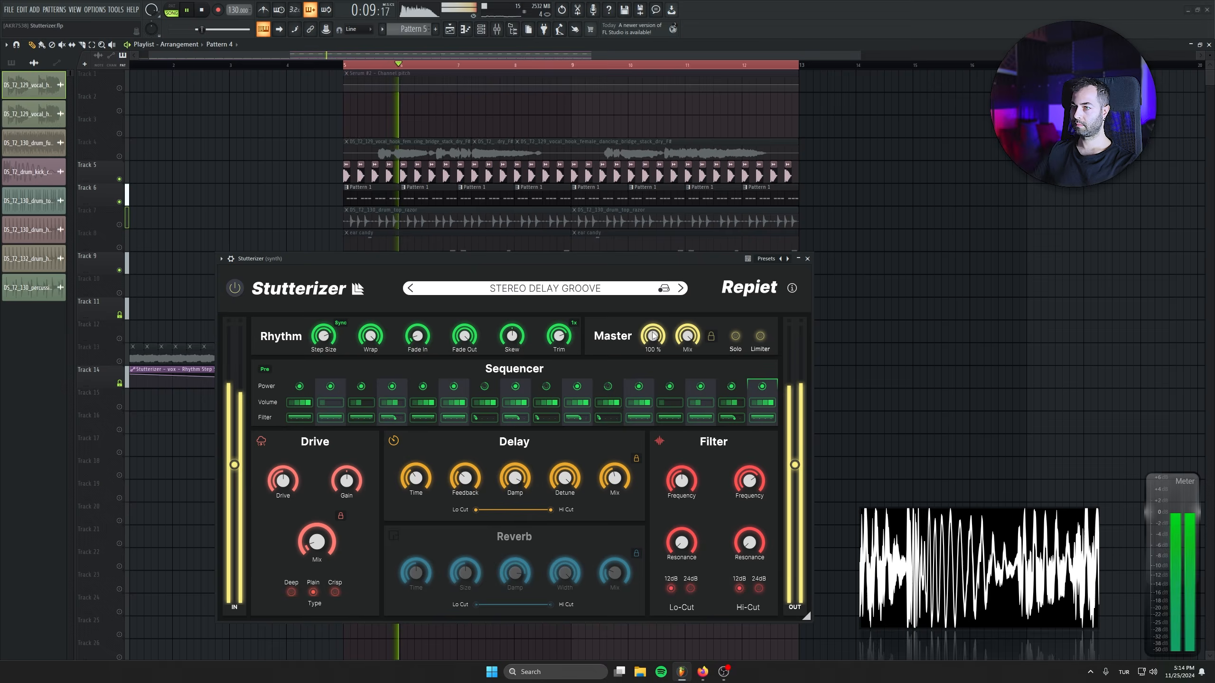
Audition Stutterizer presets on the synth, including Syncopated Keller, Tension Builder, Triplet Glide, X To Bass Triplets, Automate Me and Background Rythm.
left_click(681, 288)
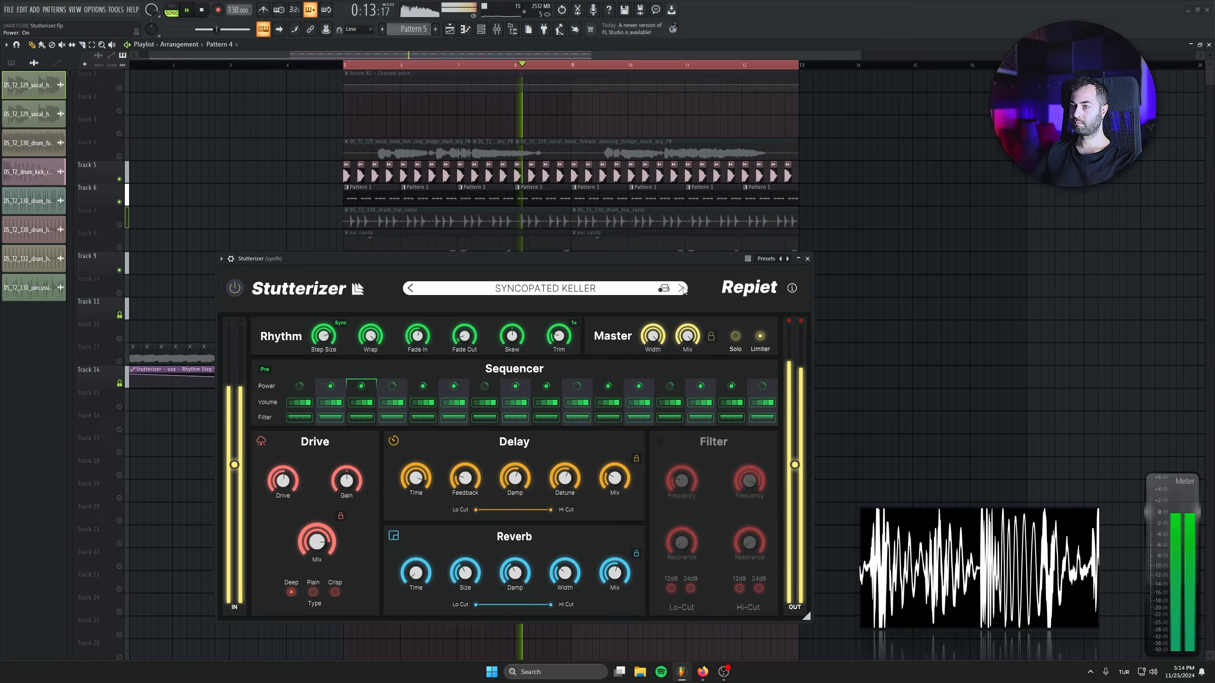
left_click(681, 289)
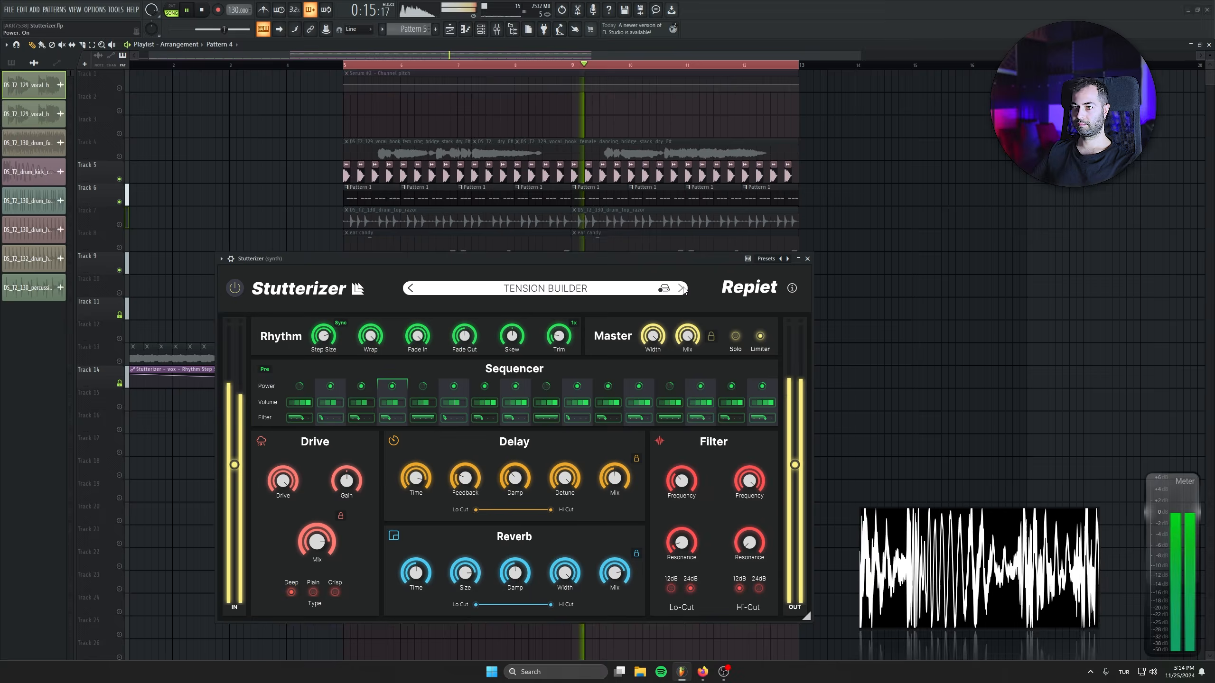
left_click(681, 288)
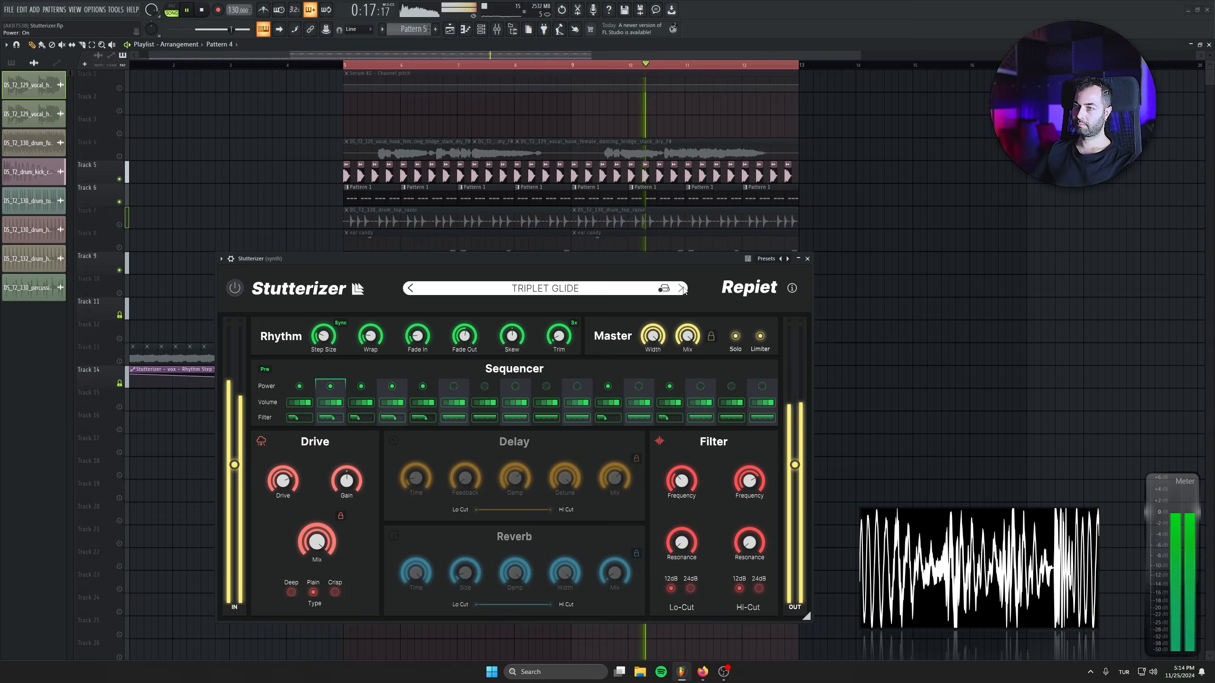
left_click(681, 289)
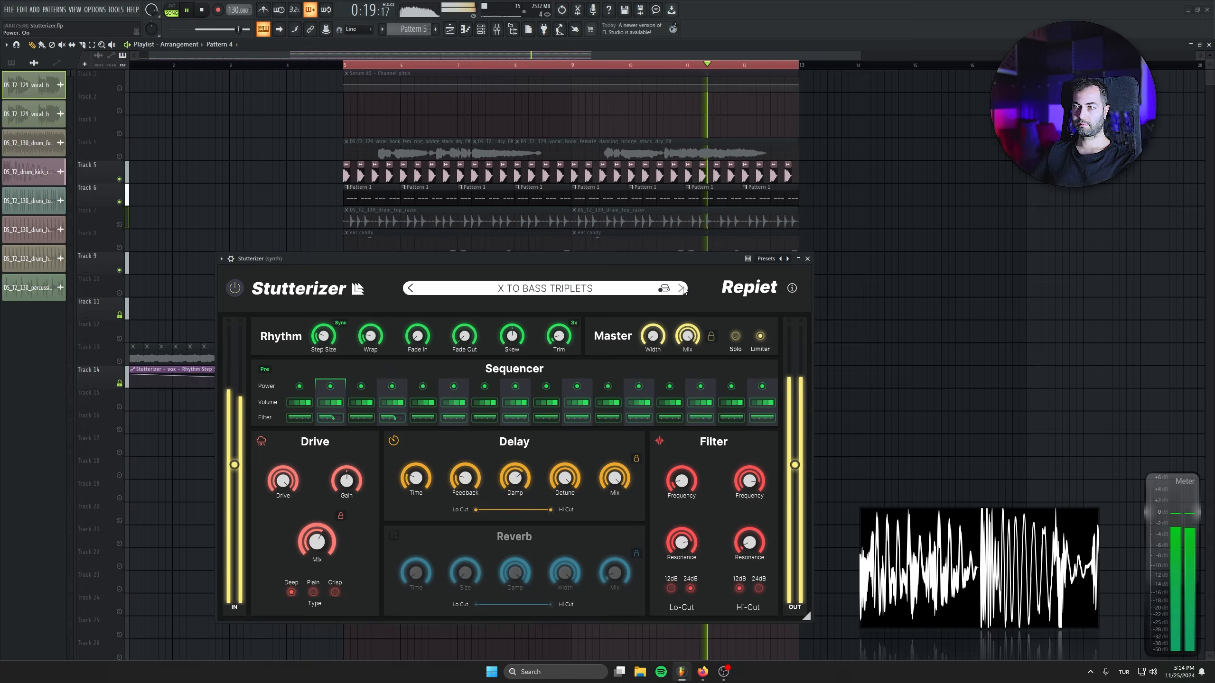
left_click(681, 288)
left_click(681, 289)
left_click(681, 289)
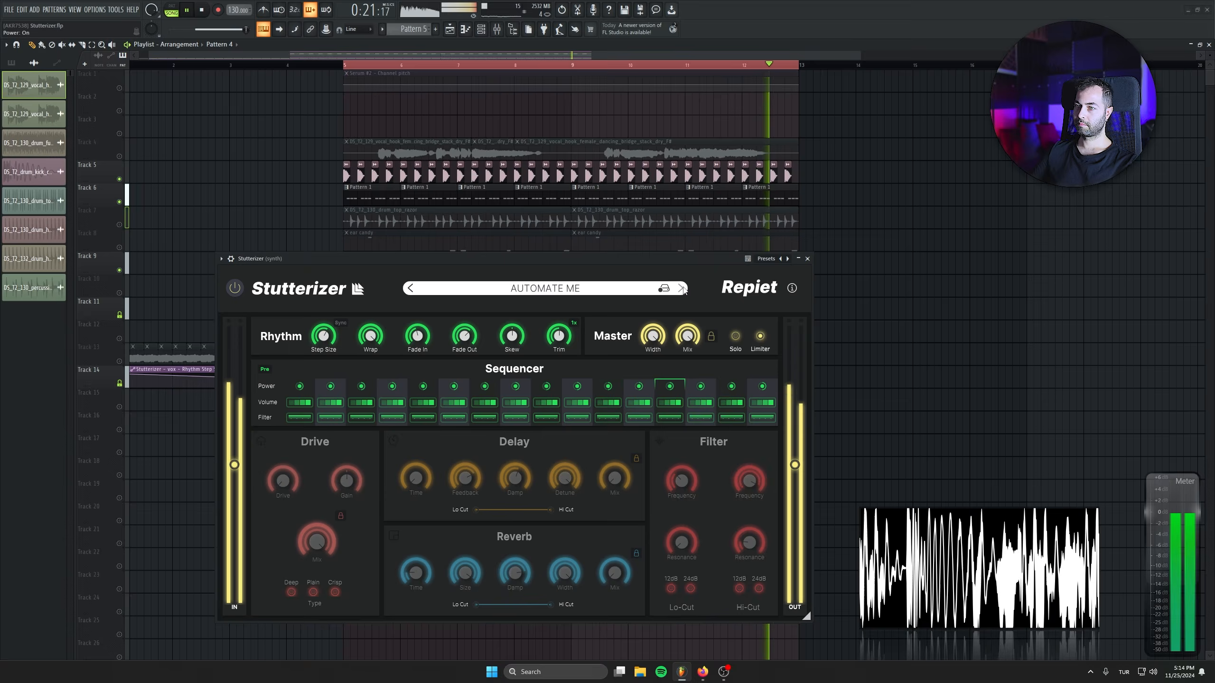
left_click(680, 289)
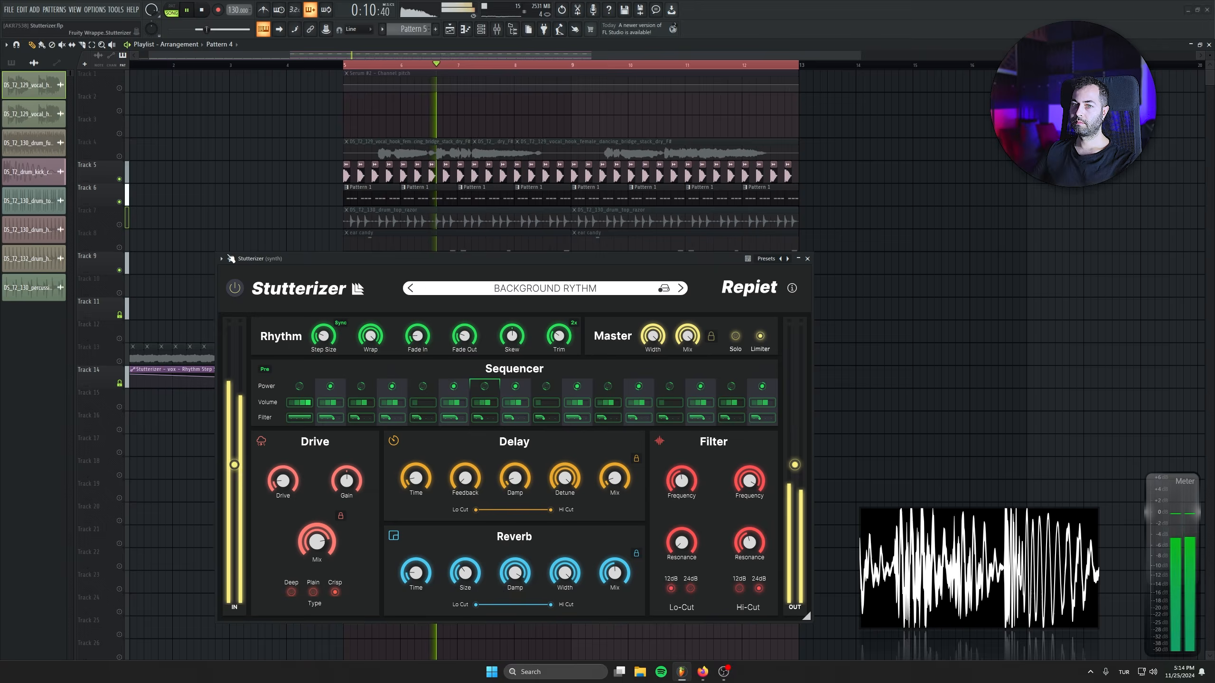
Unmute the drum top loop on Track 7 and audition the Big Room Mover, Blue Wave, Creator and Destroy Me presets on the synth.
left_click(119, 225)
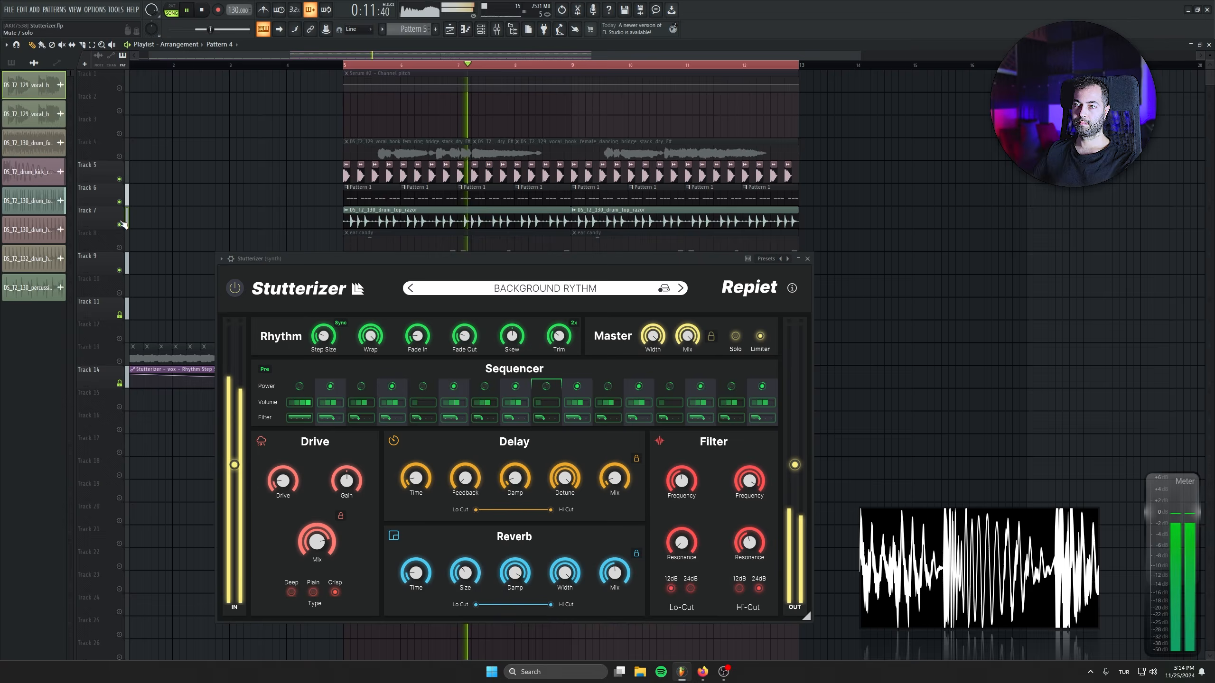
left_click(679, 287)
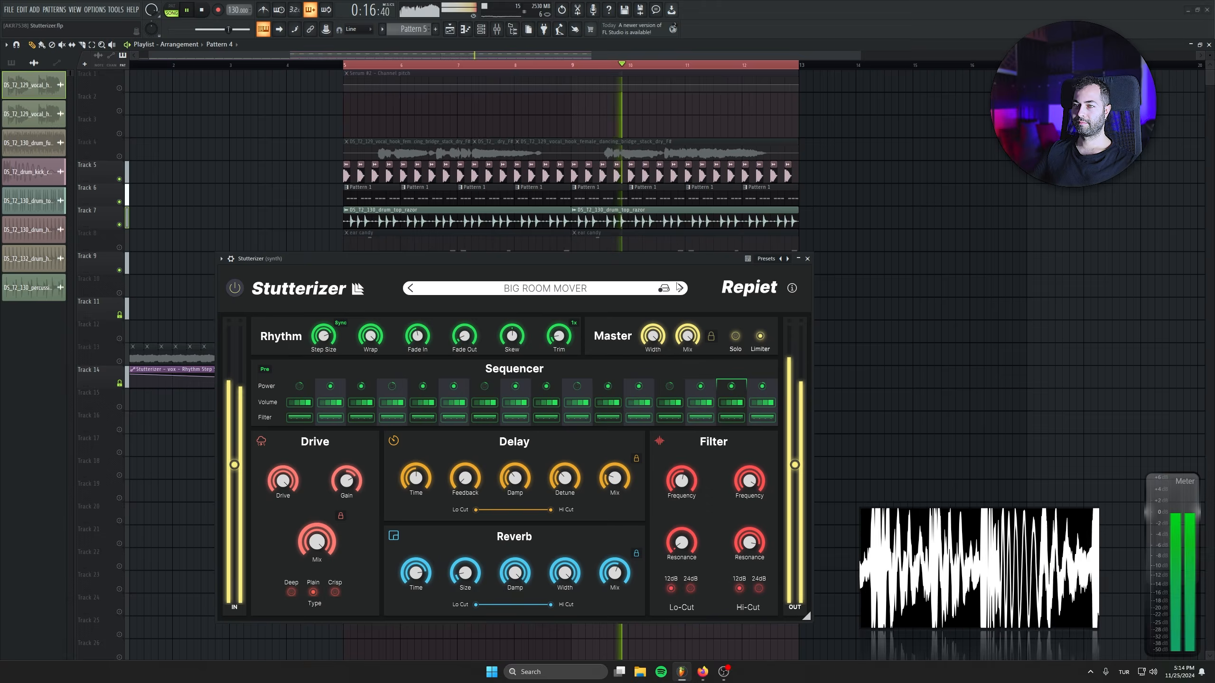
left_click(207, 9)
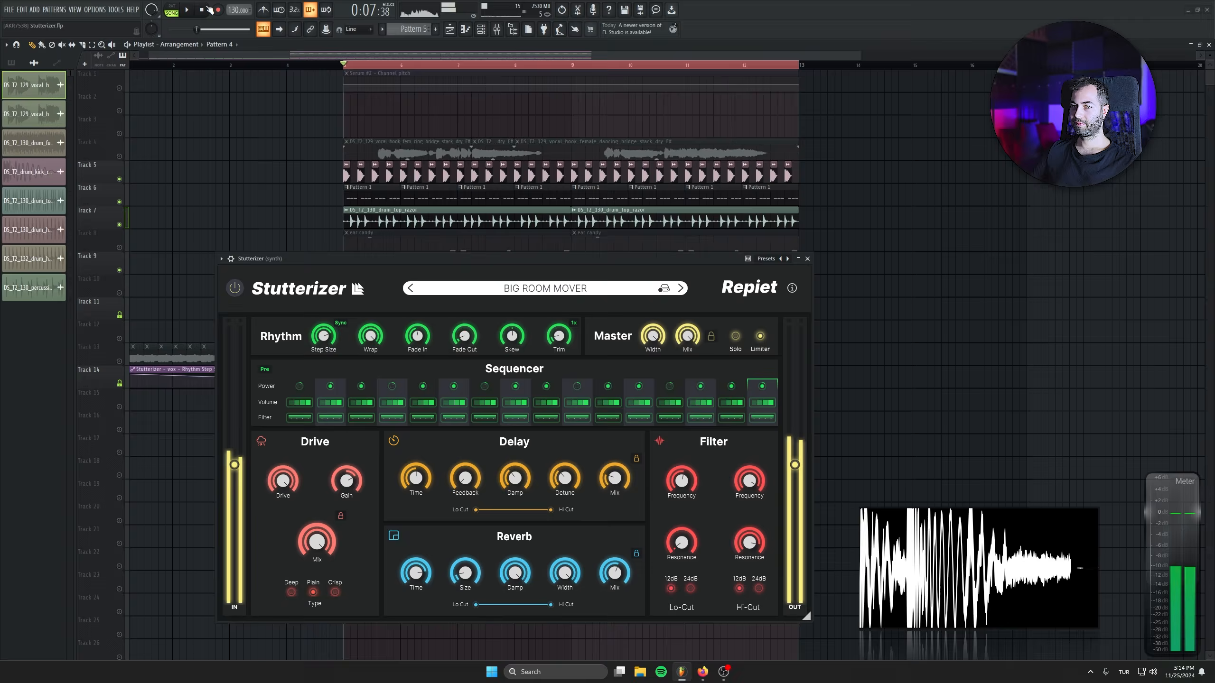
left_click(681, 288)
key("space")
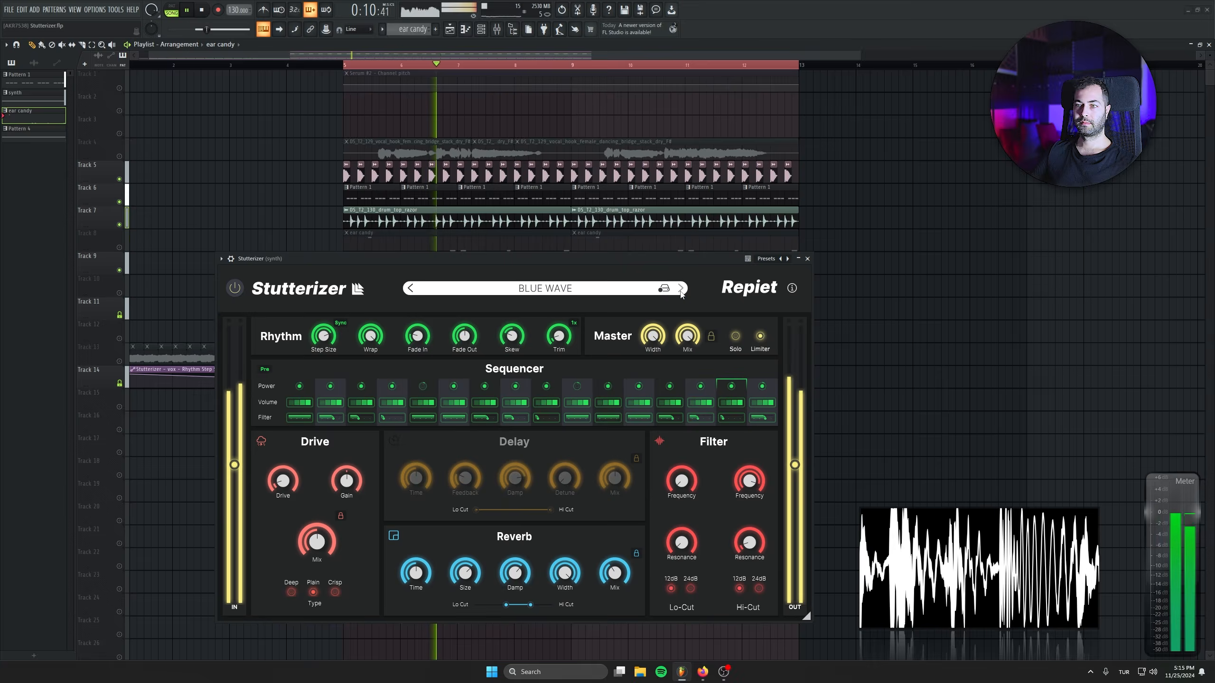
left_click(681, 291)
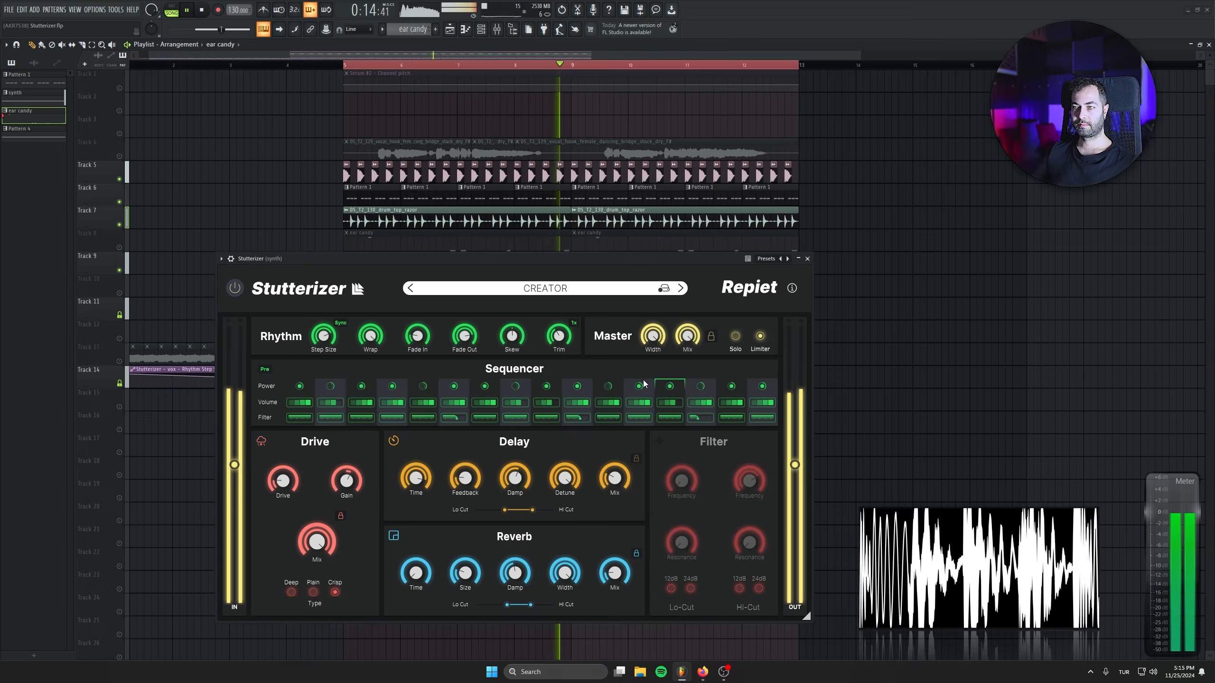
left_click(681, 289)
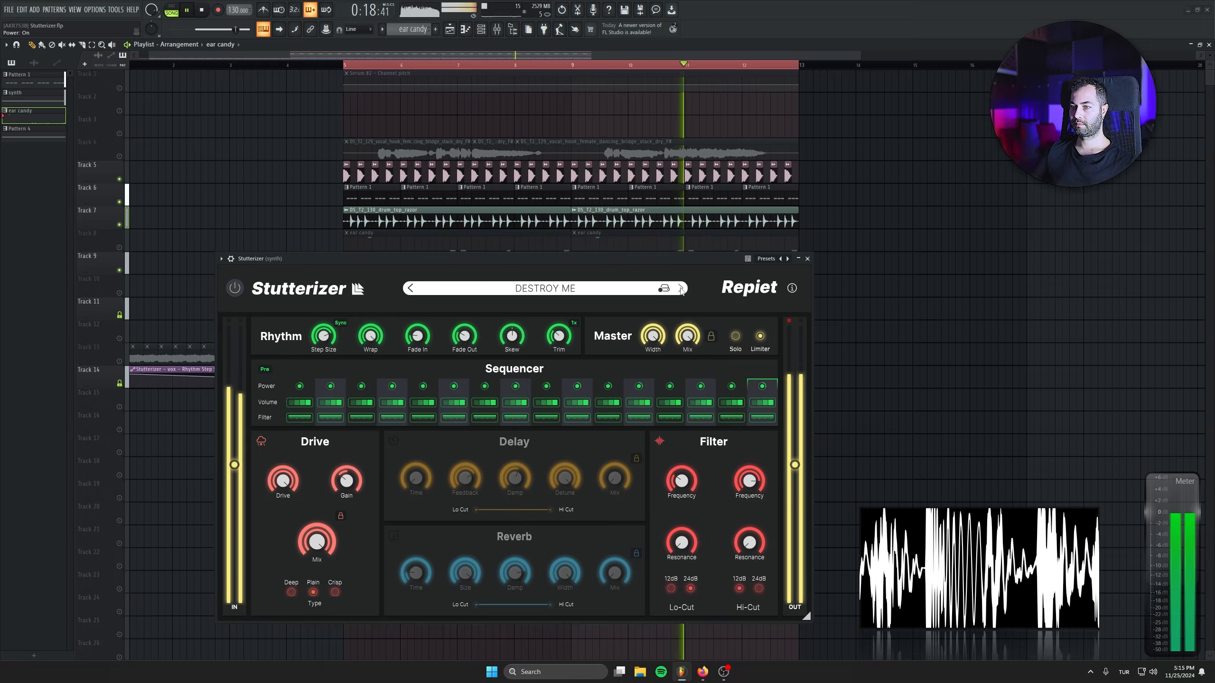
Close Stutterizer and view the synth pattern's Serum #3 notes in the Piano roll during playback.
left_click(806, 259)
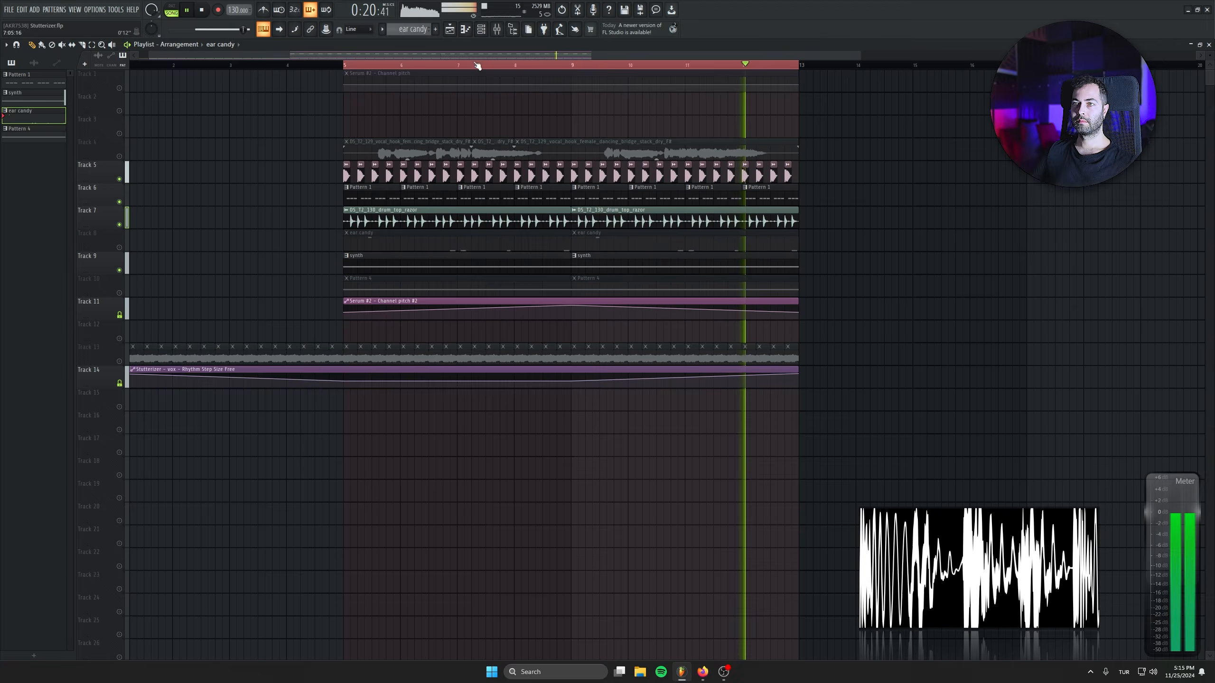
left_click(481, 29)
left_click(391, 264)
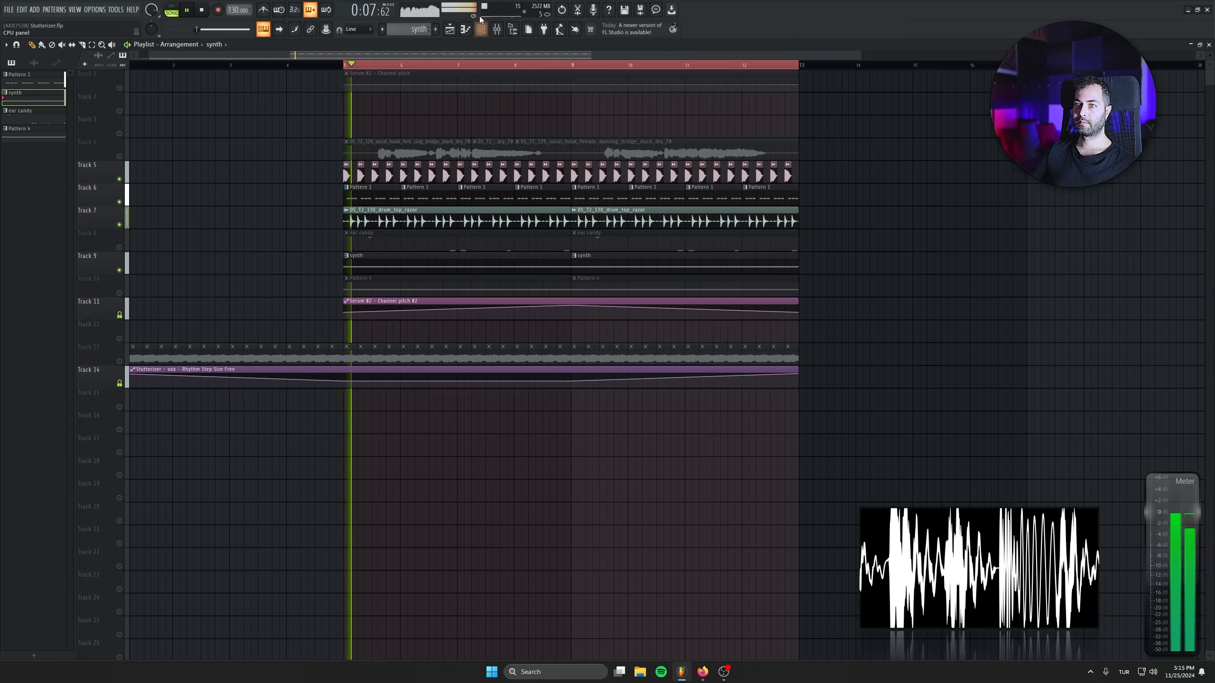
left_click(481, 30)
left_click(619, 287)
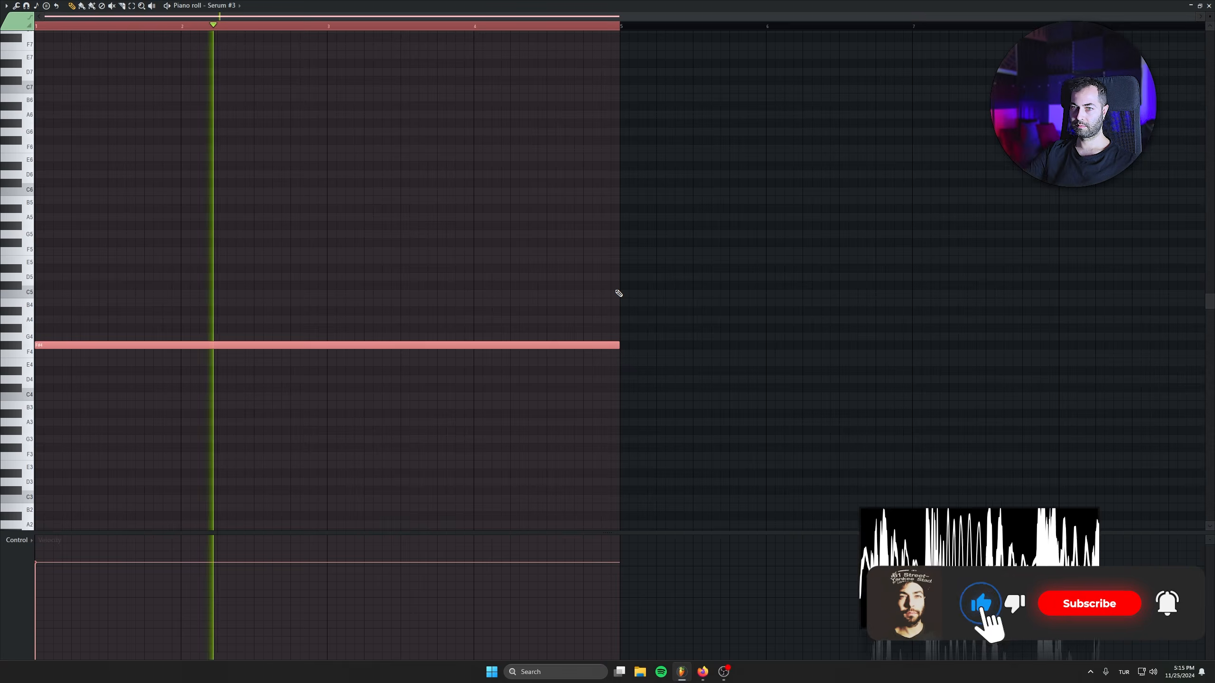
key("Escape")
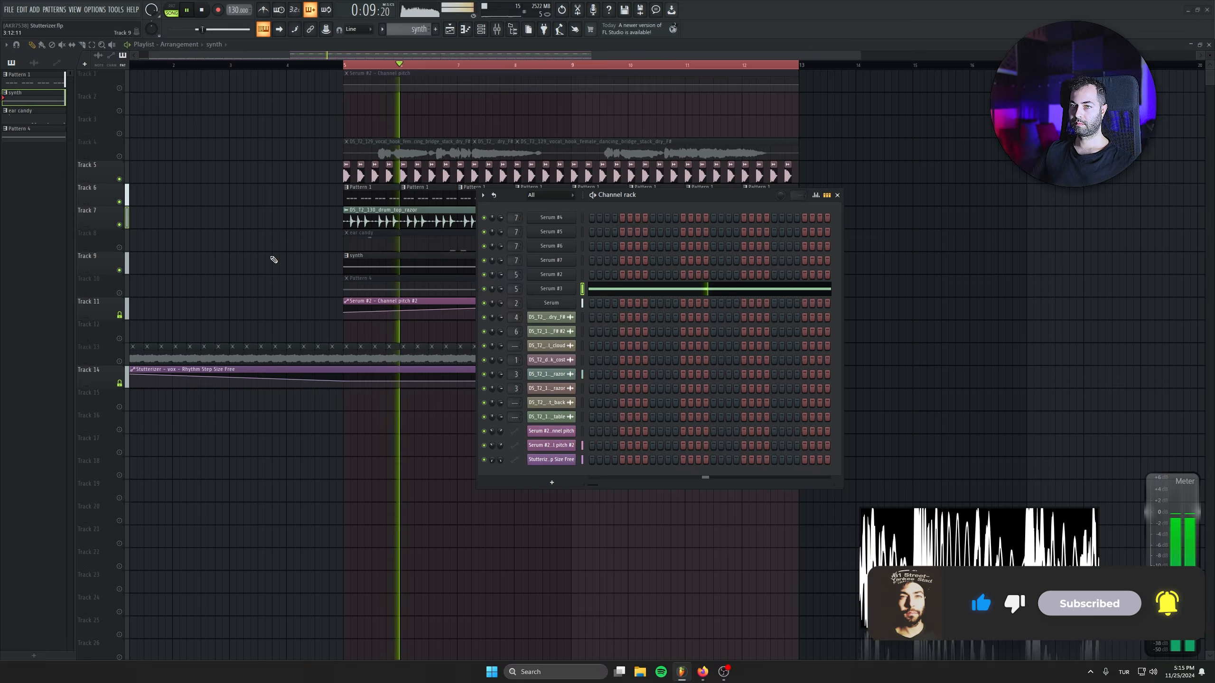